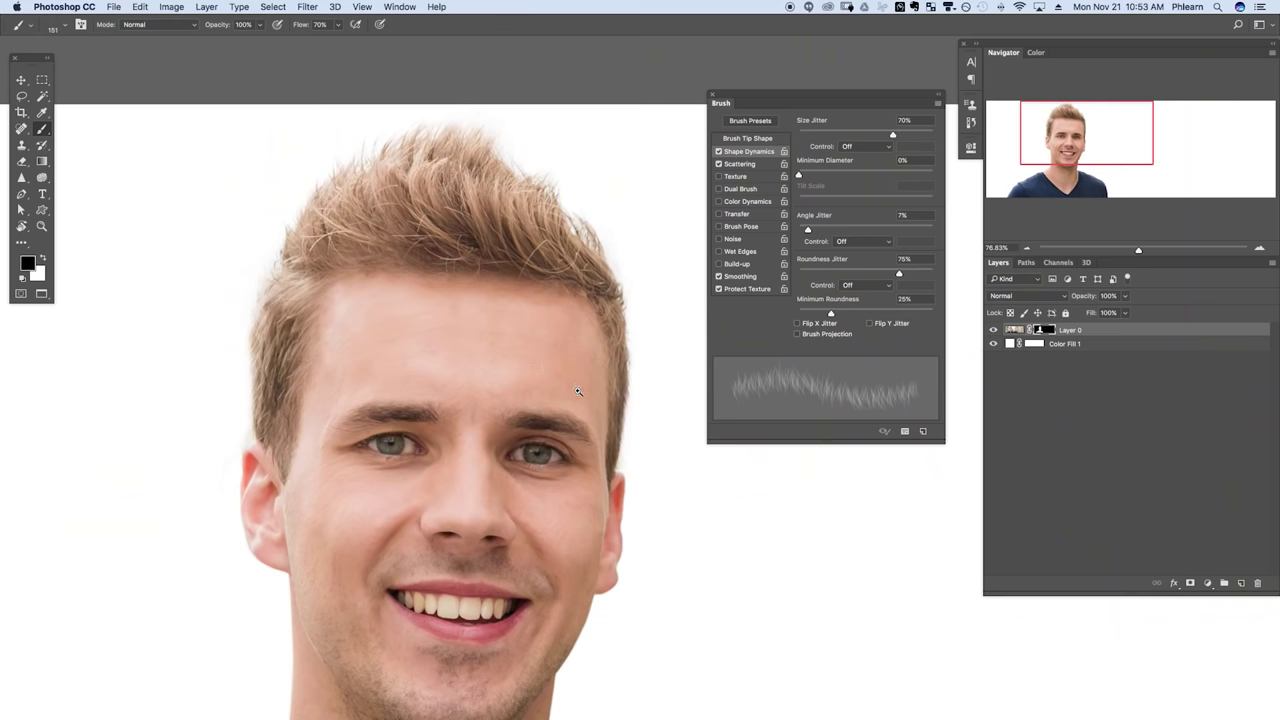
drag(578, 392, 526, 389)
scroll(525, 389, up, 3)
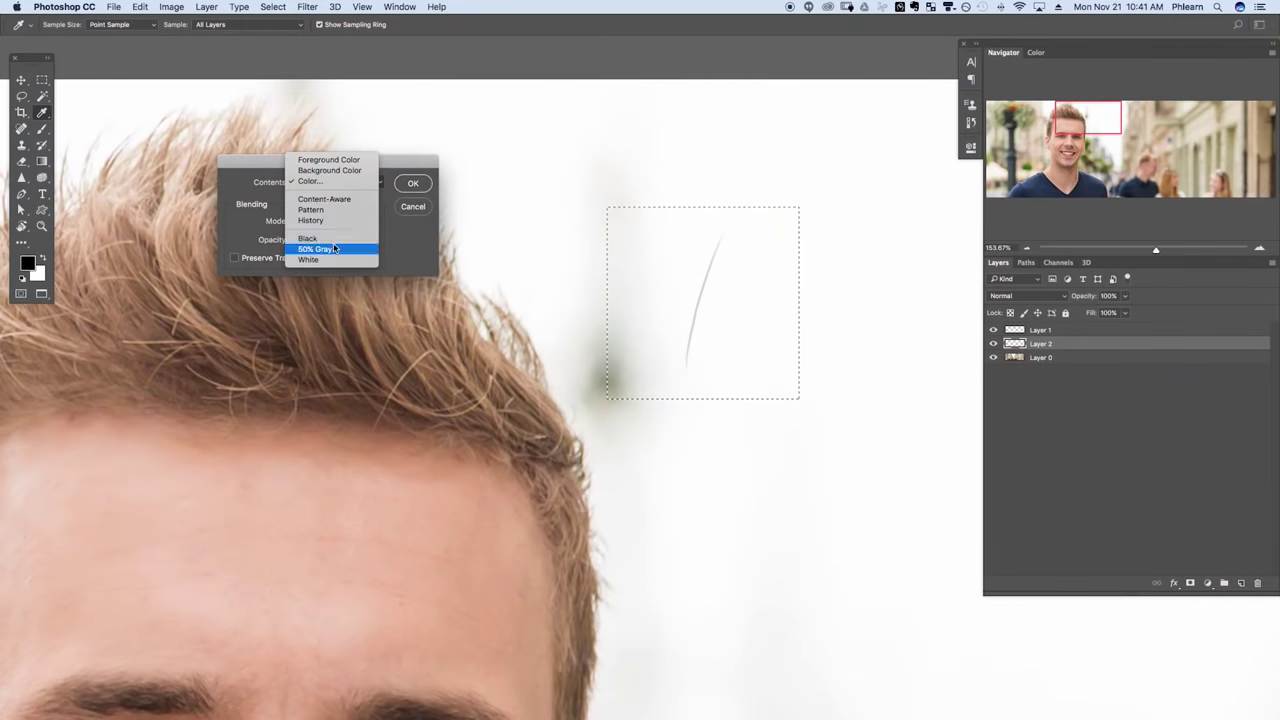
click(428, 206)
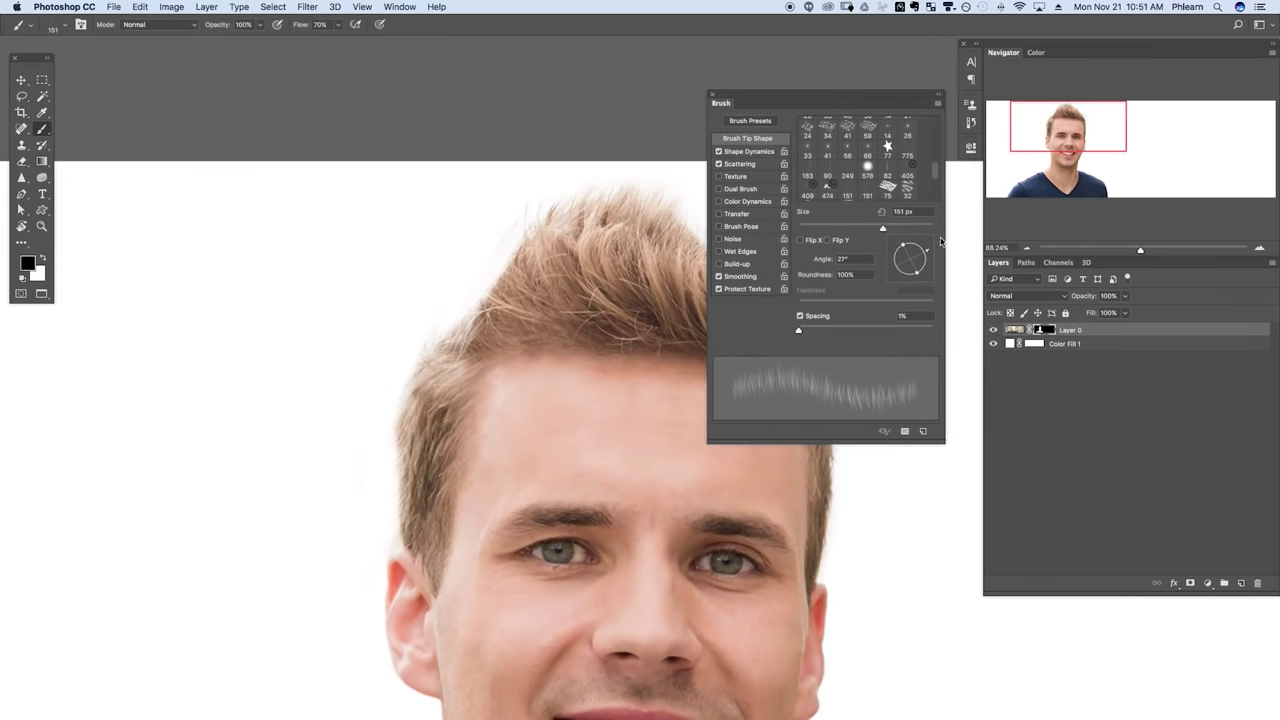
mouse_move(510, 278)
mouse_down()
mouse_move(458, 348)
mouse_move(490, 285)
mouse_move(484, 315)
mouse_move(462, 341)
mouse_move(500, 250)
mouse_up()
key(x)
click(928, 253)
click(867, 190)
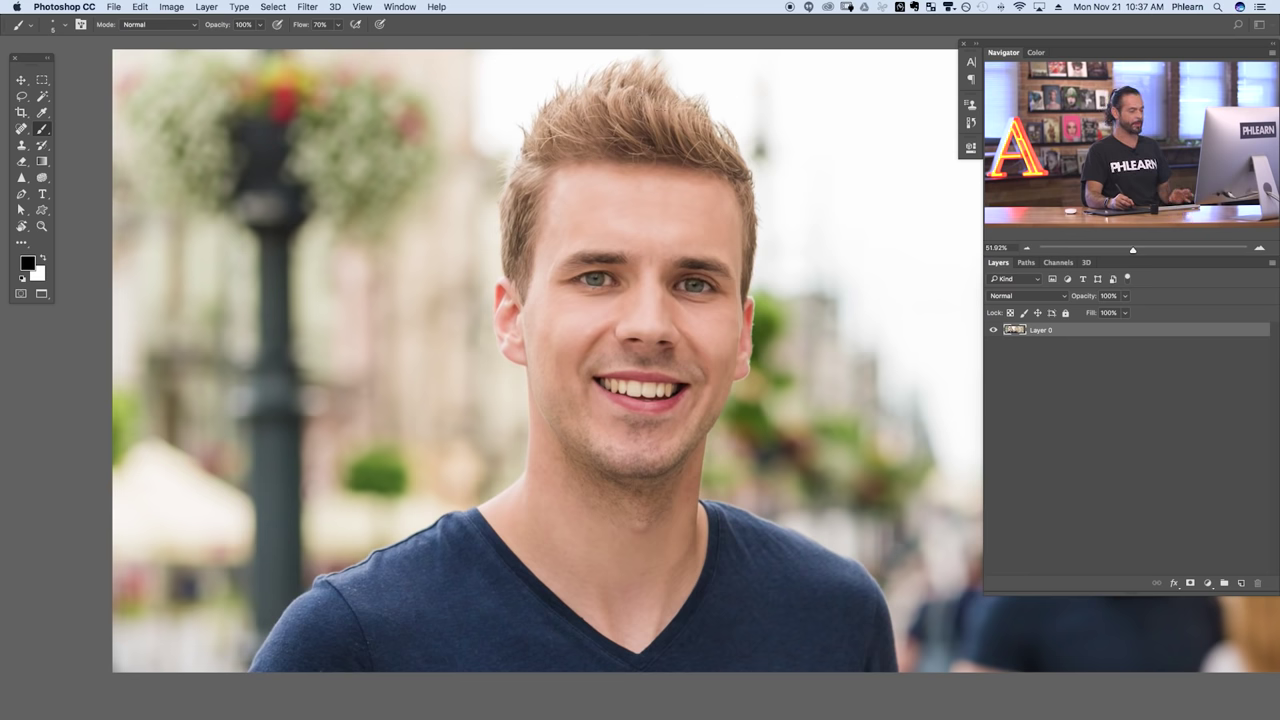
- Add a new empty layer above the portrait for drawing hair strokes, with the head viewed at 100%
key(super+1)
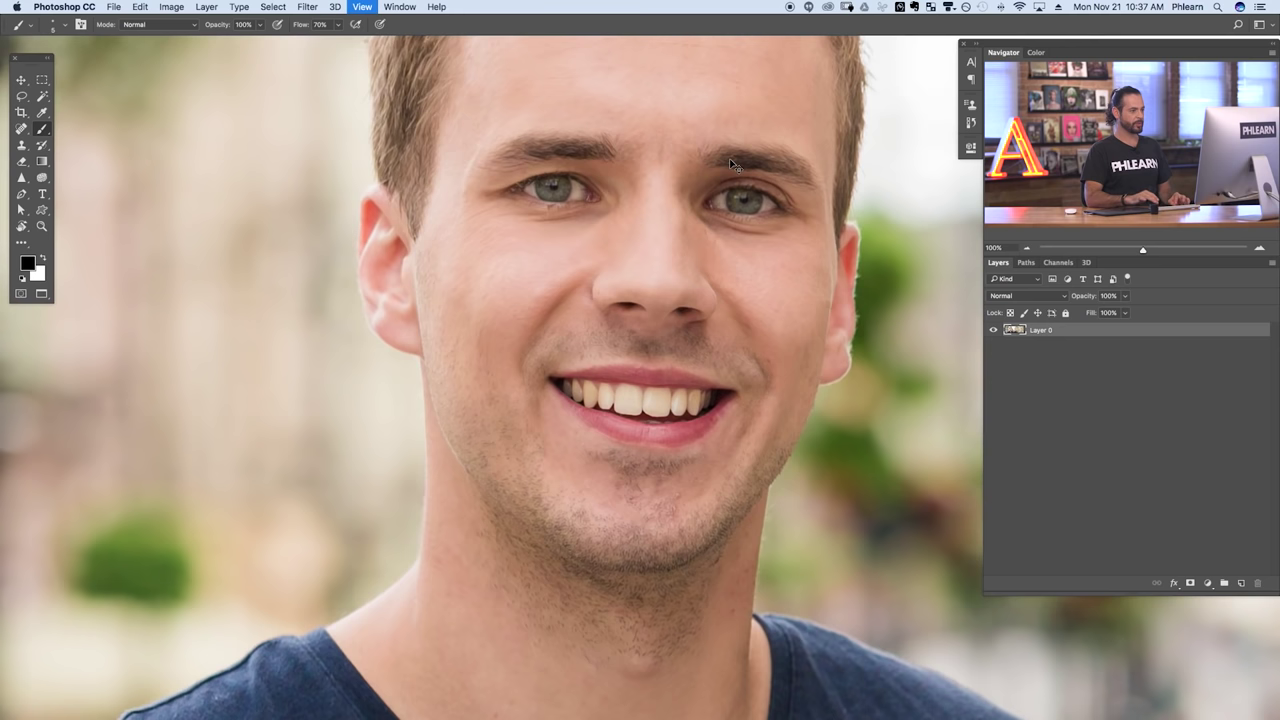
drag(817, 235, 754, 511)
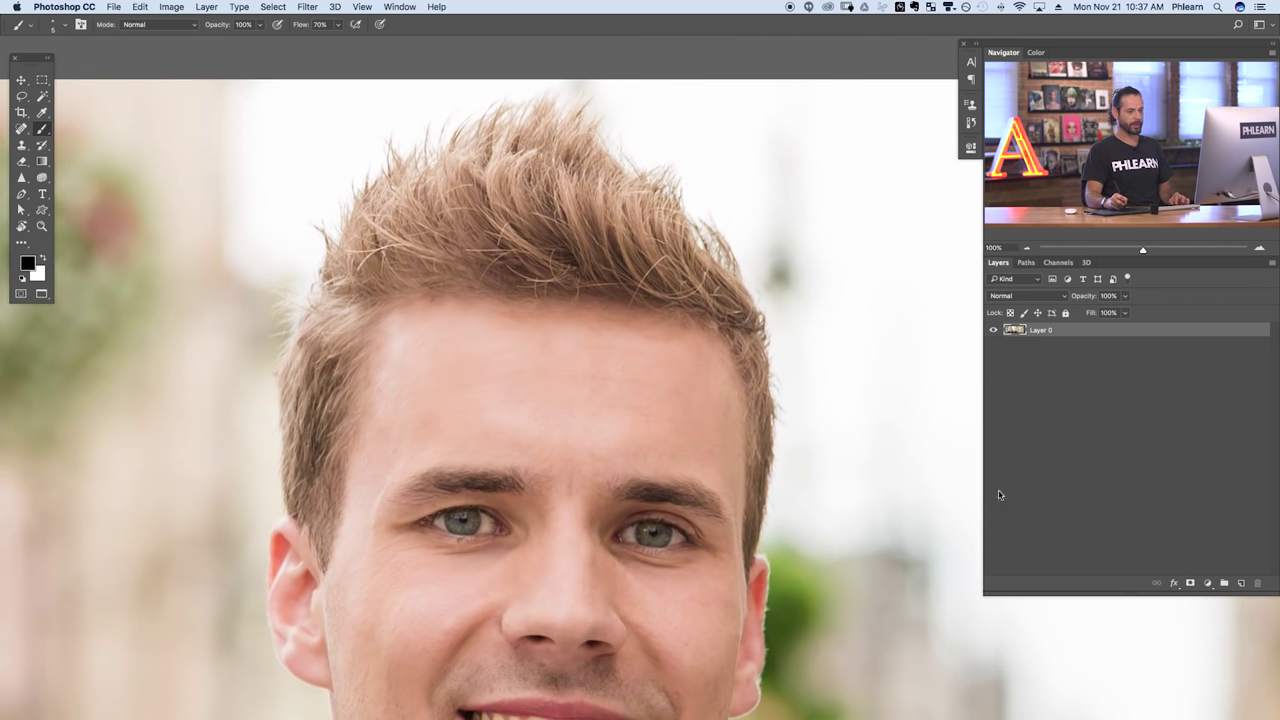
click(1241, 584)
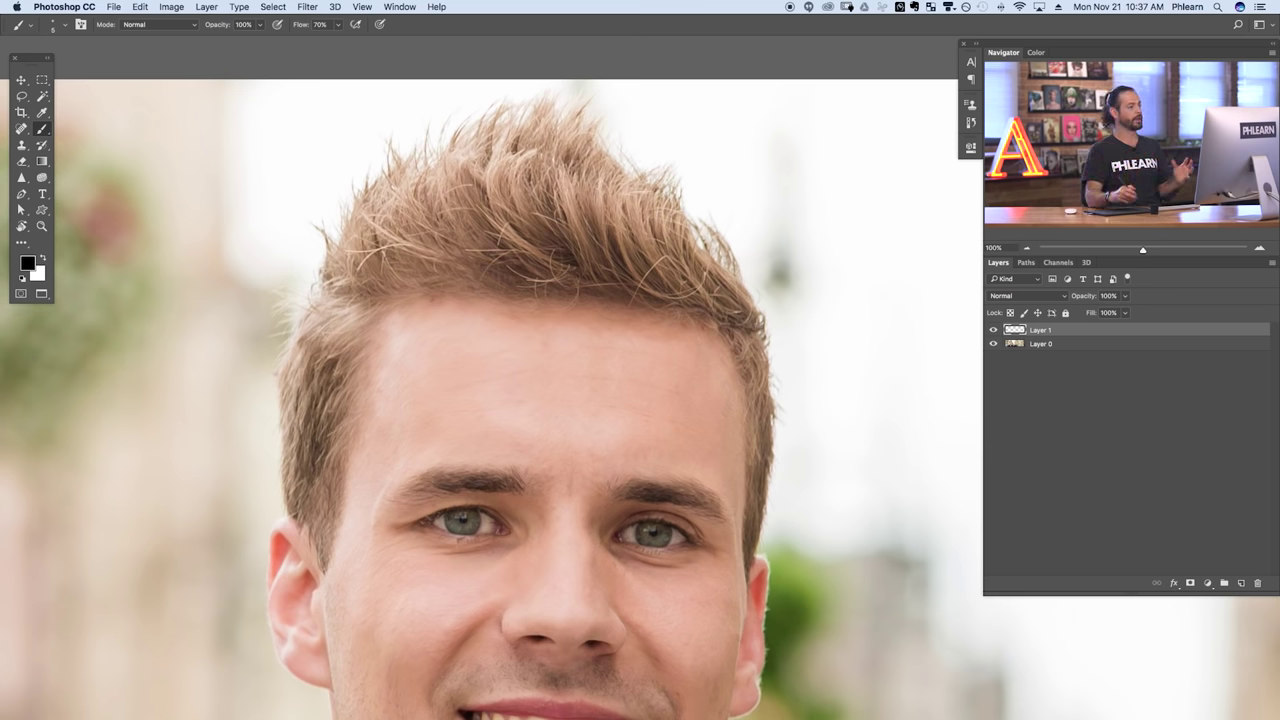
mouse_move(535, 369)
mouse_down()
mouse_move(563, 369)
mouse_move(629, 54)
mouse_up()
drag(586, 372, 662, 368)
mouse_move(558, 334)
mouse_down()
mouse_move(586, 312)
mouse_move(893, 534)
mouse_move(722, 449)
mouse_up()
key(super+z)
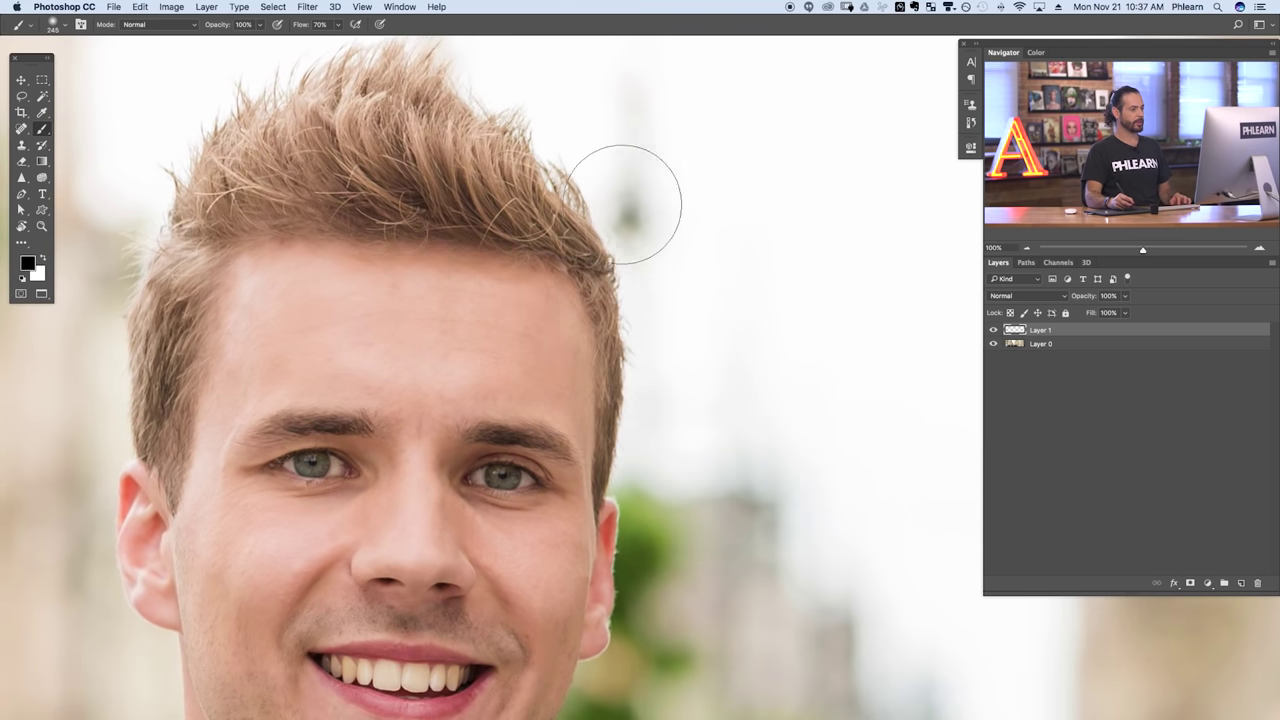
- Shrink the soft round brush to a small, thin tip suitable for drawing individual hairs
right_click(587, 219)
drag(668, 251, 658, 247)
text(10)
key(Return)
click(733, 244)
key(Return)
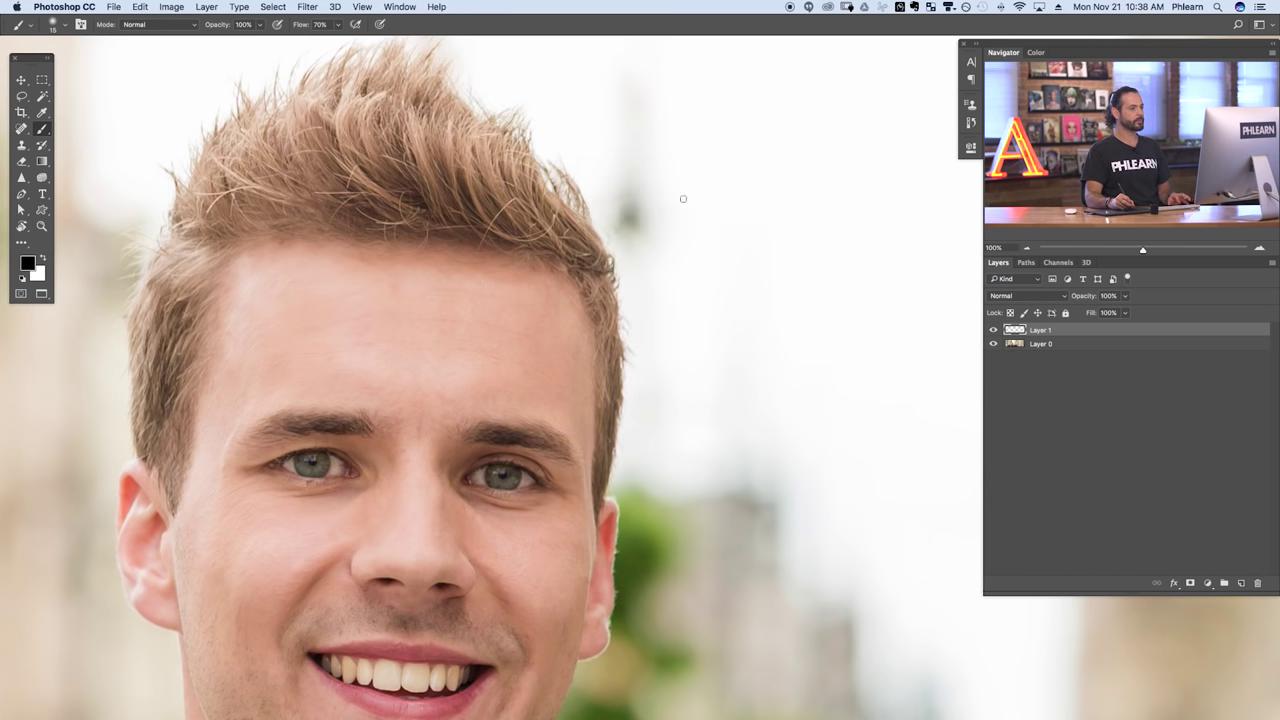
key(bracketleft)
- Paint freehand black test hairs over the hairline and on the bright background beside the head
drag(638, 235, 774, 311)
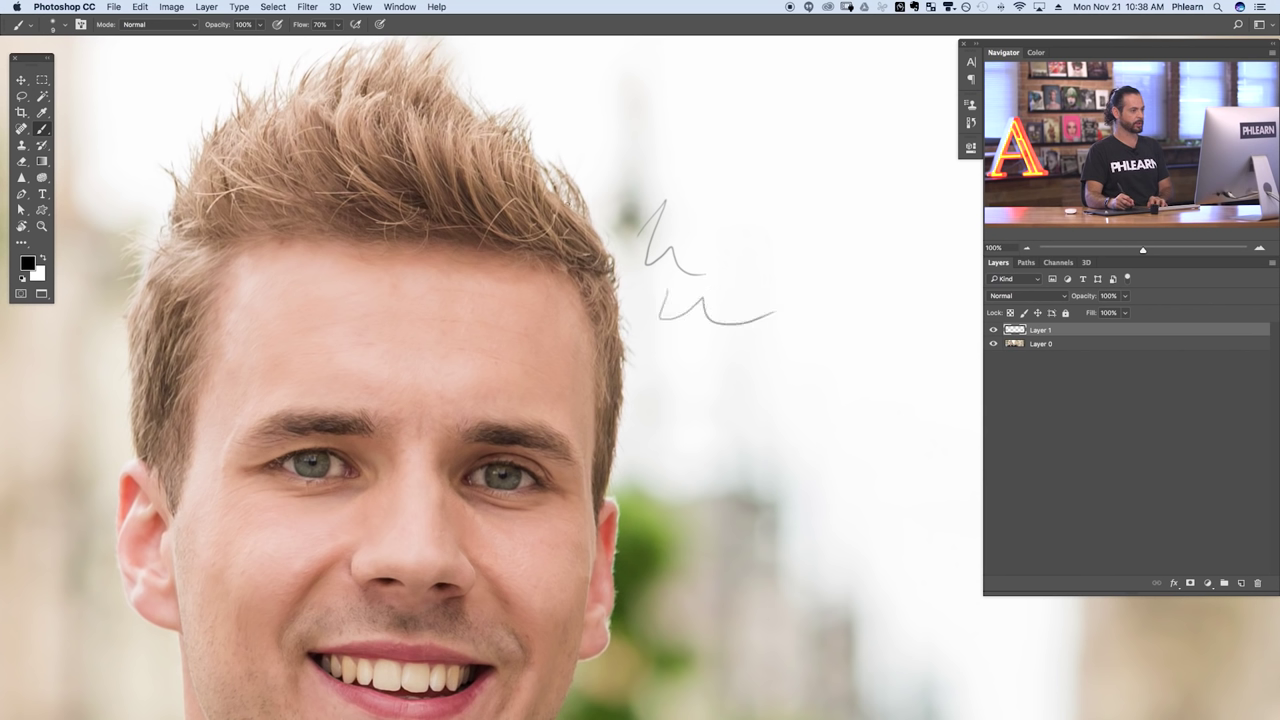
drag(627, 161, 633, 227)
mouse_move(598, 182)
mouse_down()
mouse_move(570, 250)
mouse_move(549, 263)
mouse_move(521, 235)
mouse_move(478, 296)
mouse_up()
mouse_move(471, 226)
mouse_down()
mouse_move(458, 258)
mouse_move(490, 195)
mouse_move(476, 254)
mouse_move(505, 205)
mouse_up()
drag(482, 268, 515, 212)
mouse_move(476, 262)
mouse_down()
mouse_move(500, 192)
mouse_move(530, 280)
mouse_move(532, 215)
mouse_move(555, 298)
mouse_move(604, 262)
mouse_move(572, 314)
mouse_up()
drag(542, 212, 532, 236)
mouse_move(486, 160)
mouse_down()
mouse_move(442, 244)
mouse_move(428, 214)
mouse_move(400, 264)
mouse_move(434, 166)
mouse_move(400, 270)
mouse_move(395, 172)
mouse_up()
drag(369, 219, 398, 280)
right_click(552, 168)
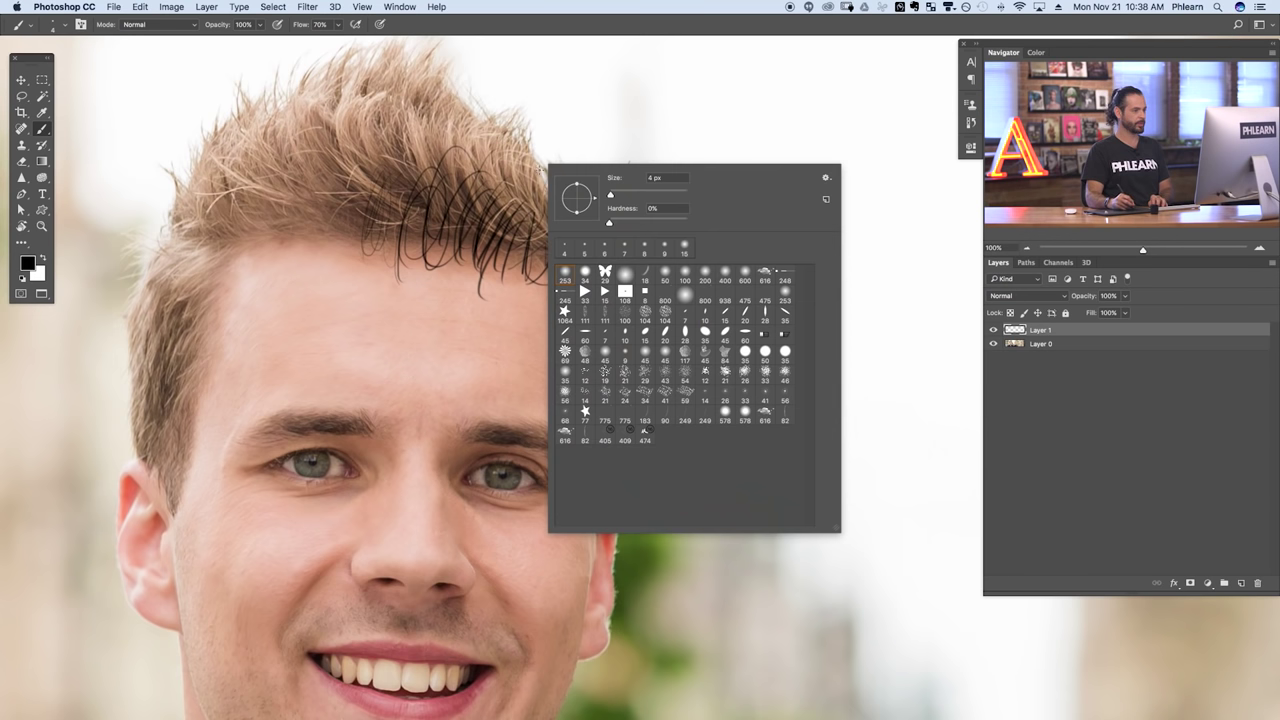
click(482, 326)
drag(482, 326, 646, 324)
mouse_move(375, 174)
mouse_down()
mouse_move(350, 112)
mouse_move(318, 140)
mouse_move(262, 152)
mouse_move(296, 124)
mouse_move(358, 188)
mouse_up()
mouse_move(606, 222)
mouse_down()
mouse_move(634, 254)
mouse_move(638, 218)
mouse_up()
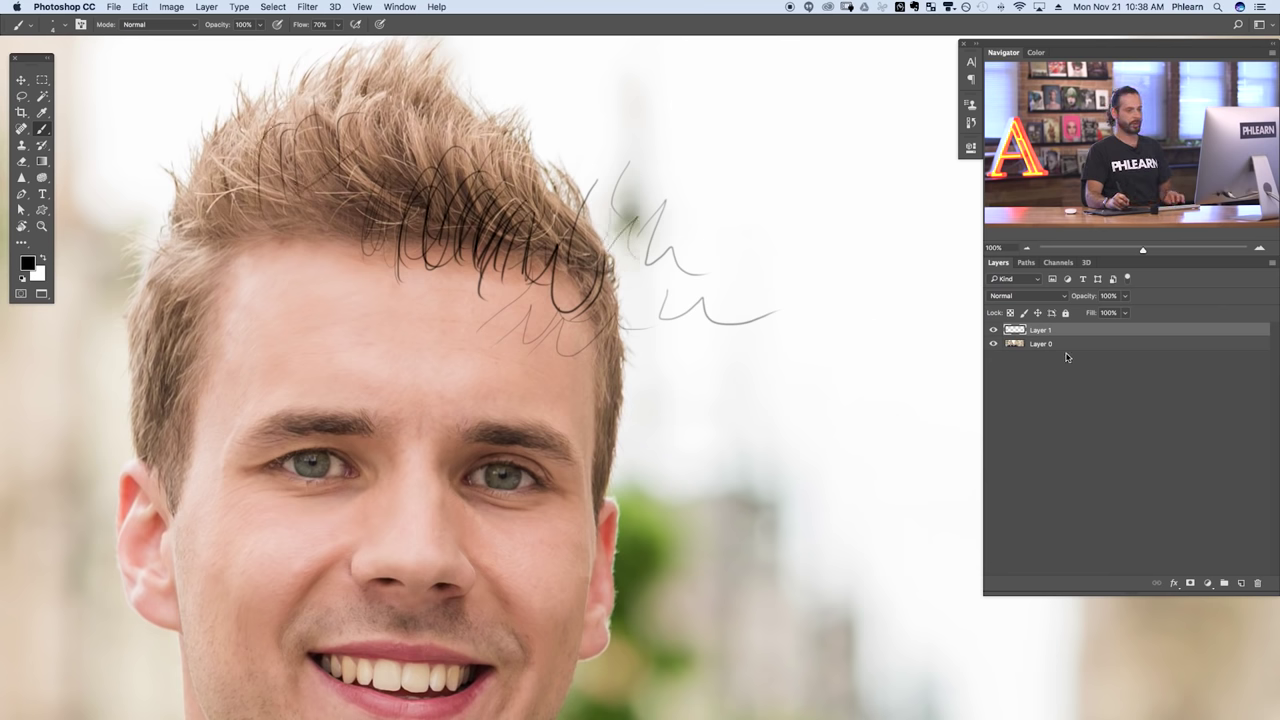
drag(592, 295, 652, 335)
mouse_move(680, 290)
mouse_down()
mouse_move(733, 295)
mouse_move(764, 273)
mouse_move(760, 209)
mouse_move(791, 179)
mouse_move(797, 301)
mouse_move(844, 180)
mouse_move(831, 300)
mouse_move(812, 172)
mouse_up()
mouse_move(780, 279)
mouse_down()
mouse_move(769, 164)
mouse_move(794, 252)
mouse_up()
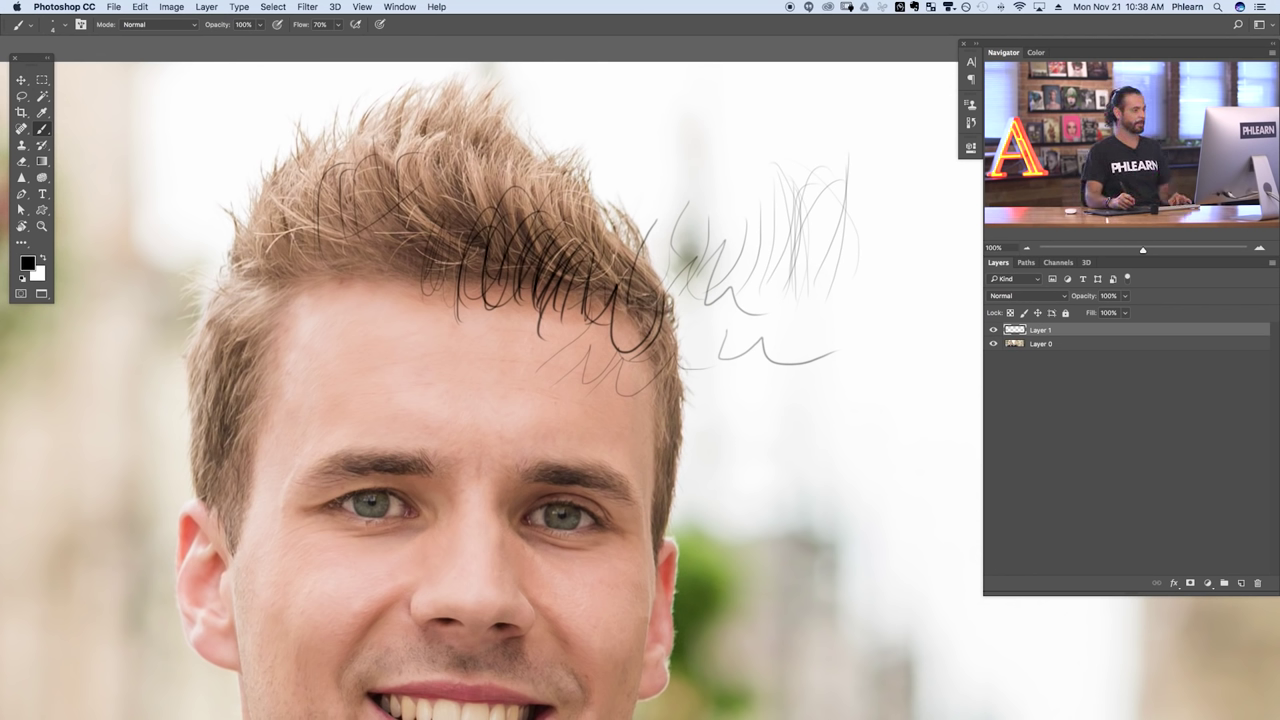
mouse_move(690, 202)
mouse_down()
mouse_move(721, 130)
mouse_move(664, 199)
mouse_move(690, 183)
mouse_move(700, 106)
mouse_up()
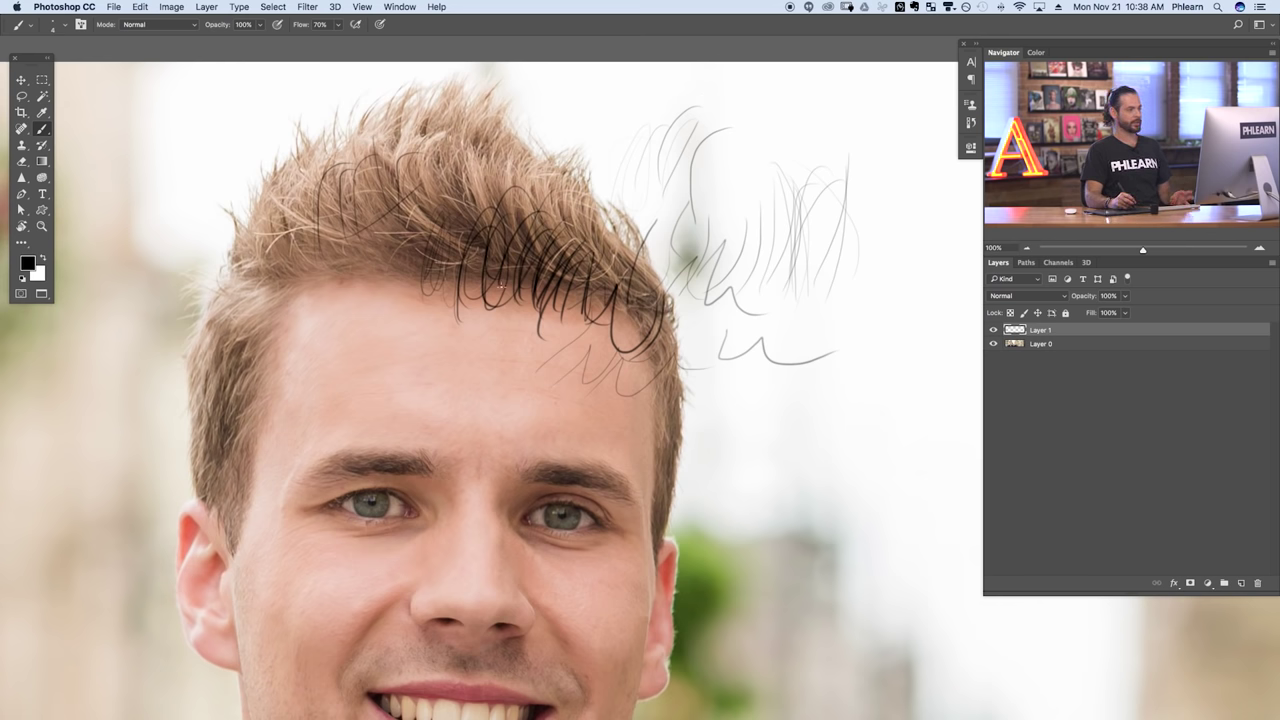
- Clear all the test hair strokes from Layer 1
key(v)
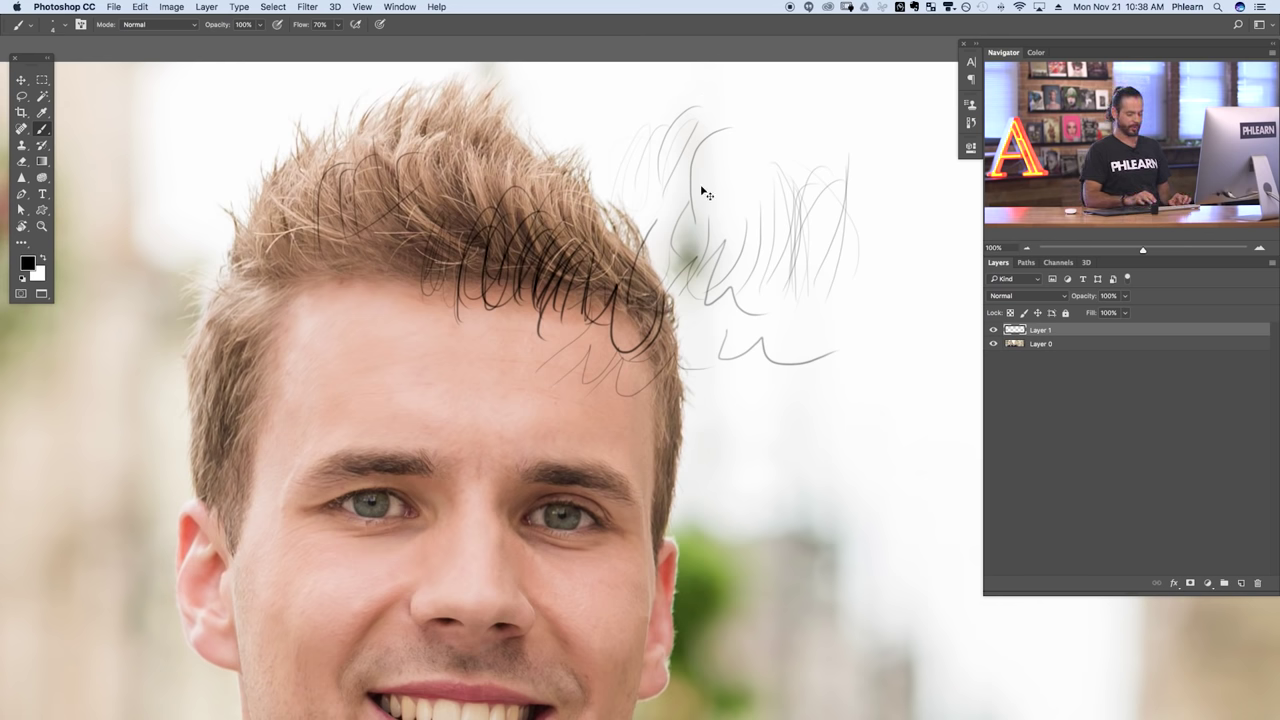
key(super+a)
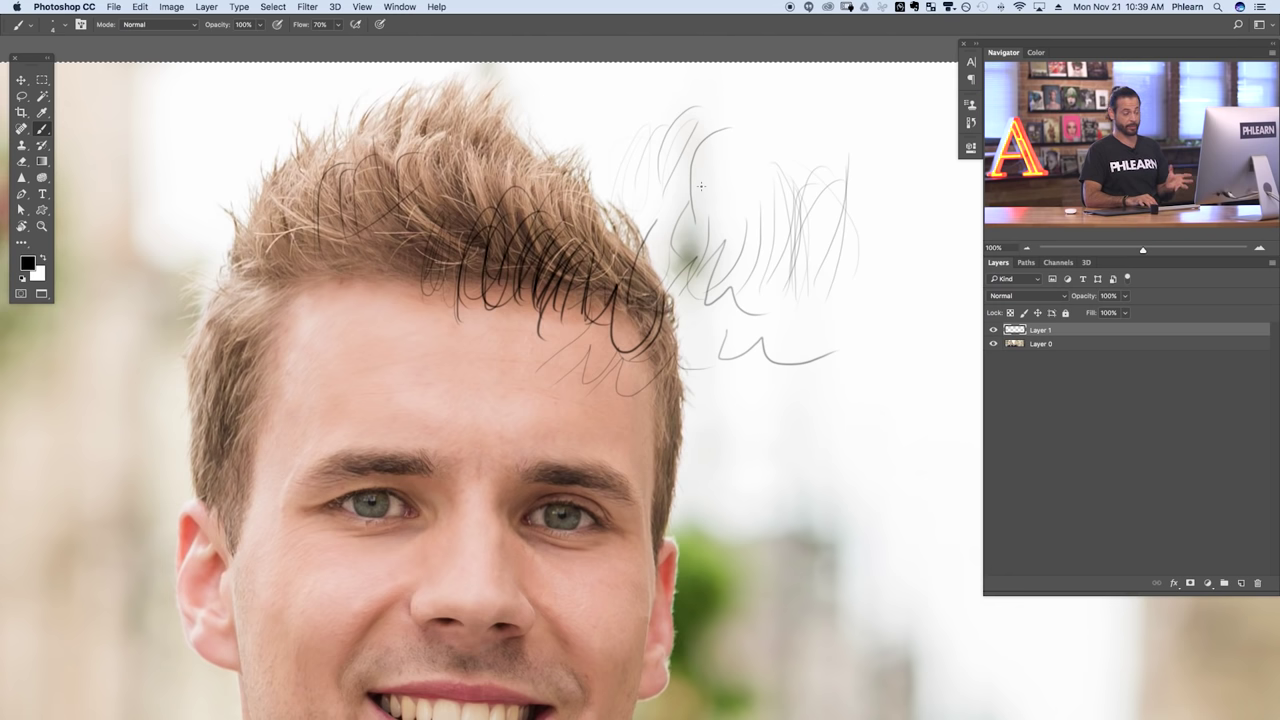
key(super+x)
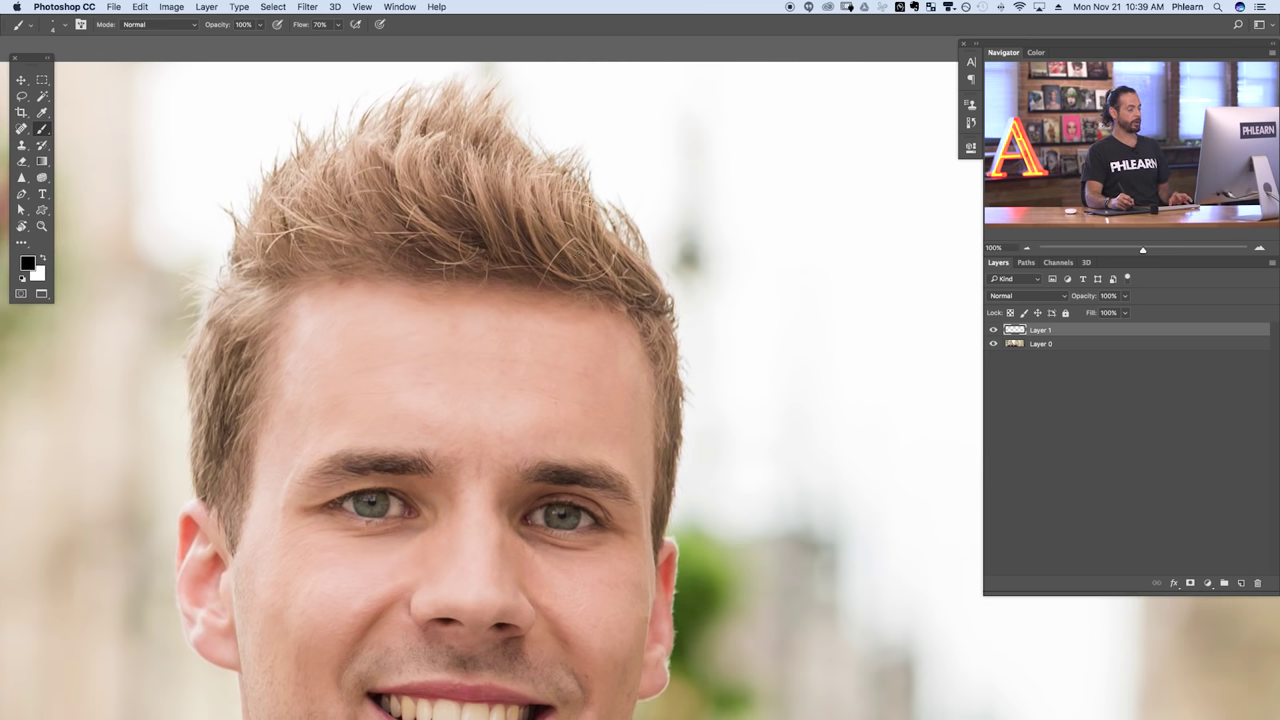
- Paint a single thin, slightly curved hair stroke at the upper edge of the hair on Layer 1, undoing and redrawing its shape
scroll(576, 226, up, 3)
mouse_move(641, 333)
mouse_down()
mouse_move(645, 343)
mouse_move(641, 328)
mouse_up()
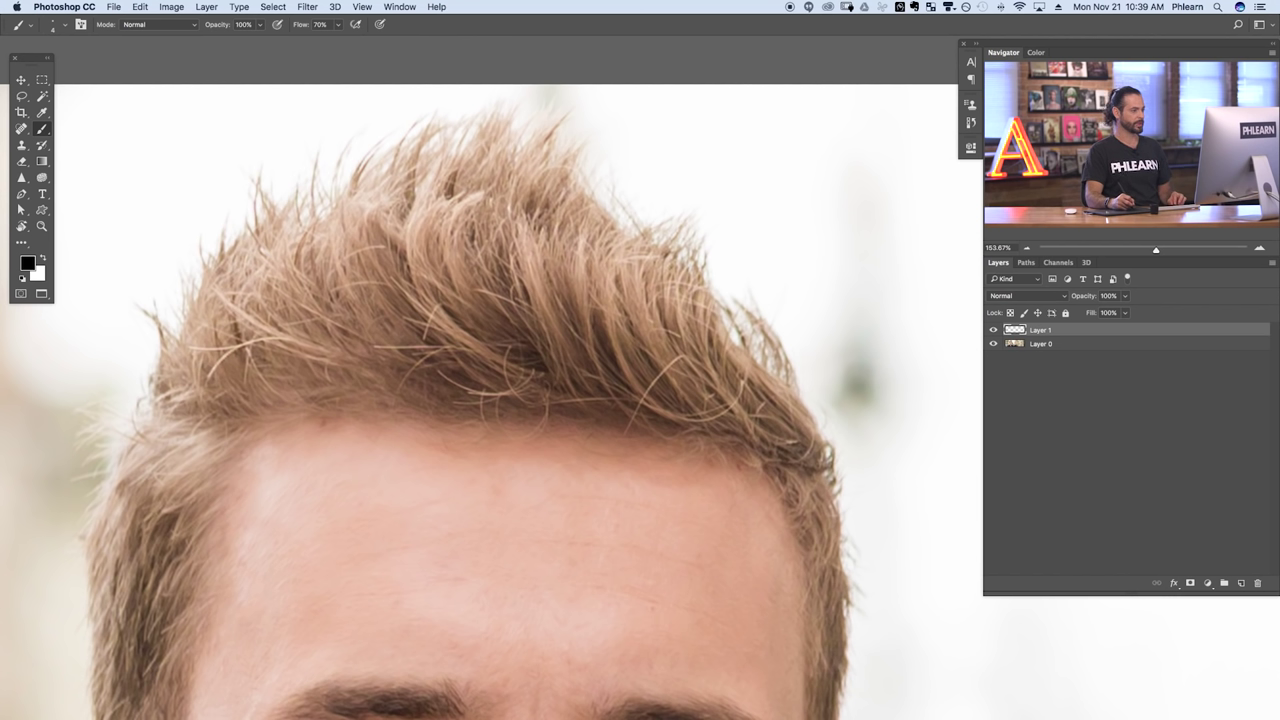
drag(514, 244, 548, 154)
key(super+z)
drag(657, 216, 695, 109)
key(ctrl+z)
drag(669, 240, 707, 123)
key(ctrl+z)
drag(671, 236, 709, 123)
key(ctrl+z)
drag(686, 246, 706, 143)
key(ctrl+z)
drag(685, 247, 697, 150)
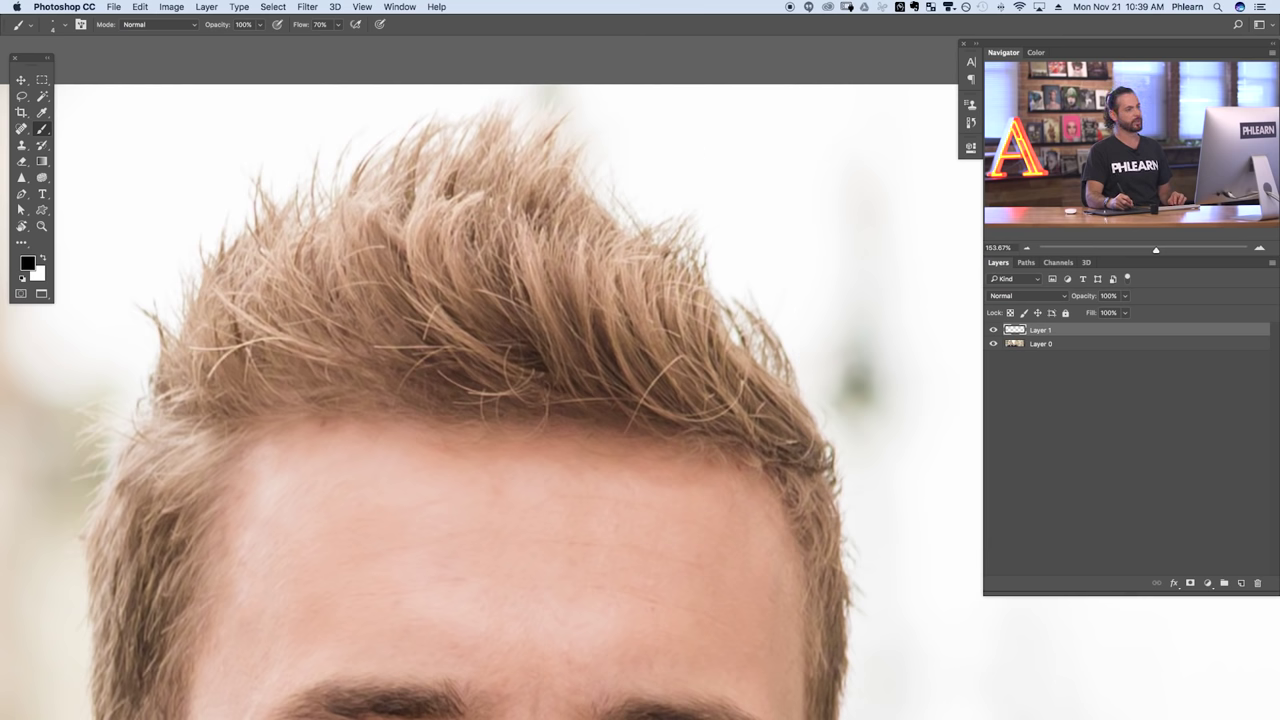
- Undo the extra hair strokes on the bright background, keeping only the single hair beside the hair's edge
drag(784, 272, 731, 274)
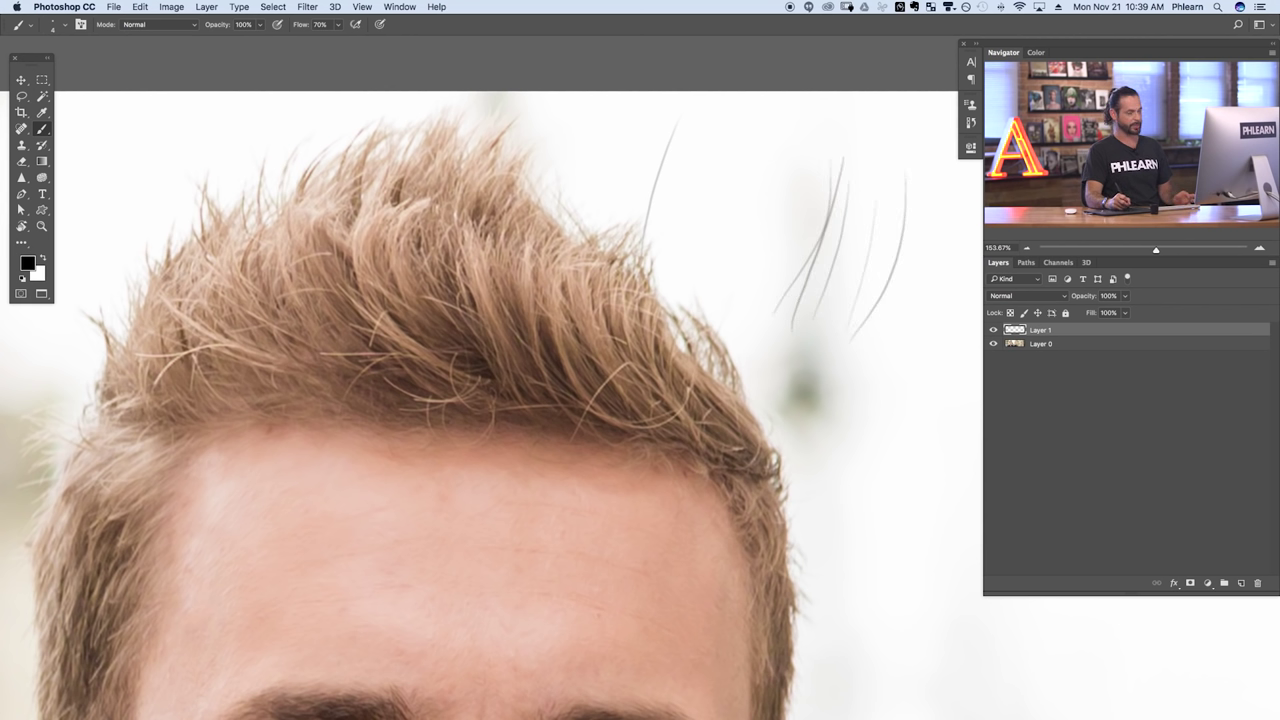
key(super+alt+z)
key(super+alt+z)
key(super+alt+z)
key(super+alt+z)
key(super+alt+z)
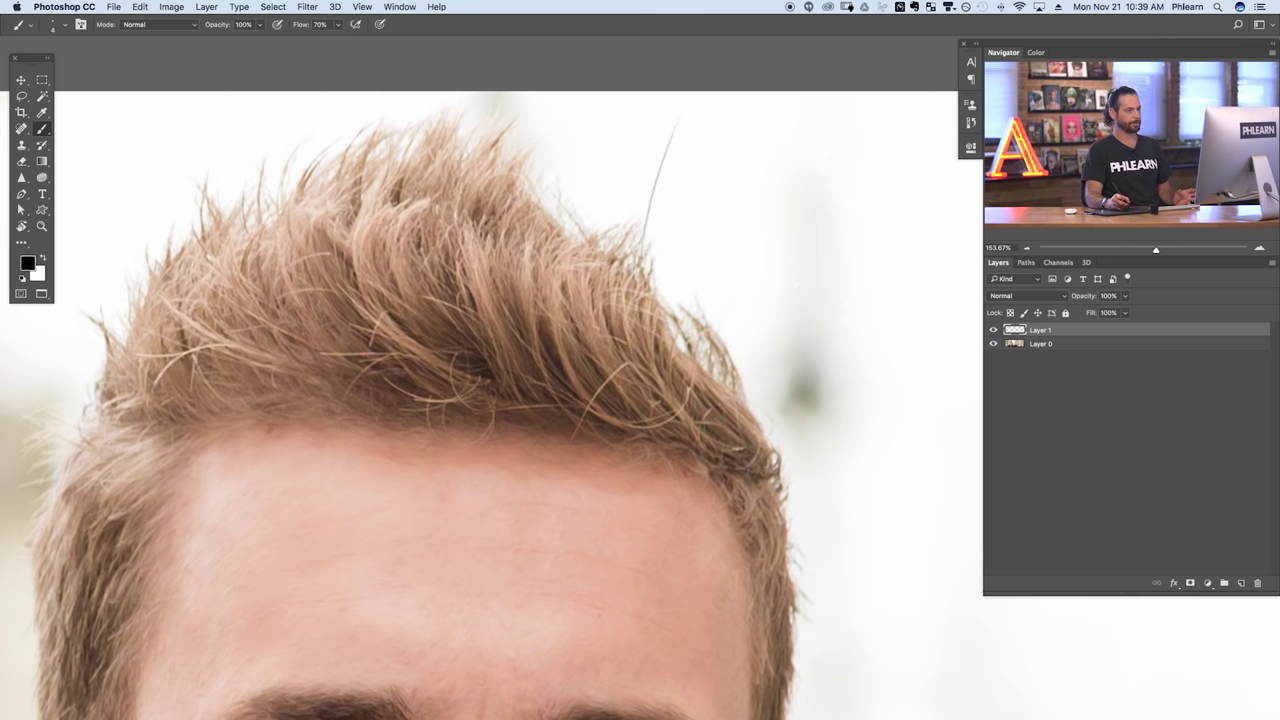
- Move the single hair stroke away from the head onto the clear bright background
key(v)
mouse_move(740, 252)
mouse_down()
mouse_move(780, 280)
mouse_move(326, 261)
mouse_move(298, 282)
mouse_move(240, 380)
mouse_move(800, 306)
mouse_move(826, 289)
mouse_up()
mouse_move(797, 166)
mouse_down()
mouse_move(790, 241)
mouse_move(828, 292)
mouse_up()
- Toggle Layer 1's visibility to compare the image with and without the hair stroke
click(993, 330)
click(993, 330)
click(993, 330)
click(993, 330)
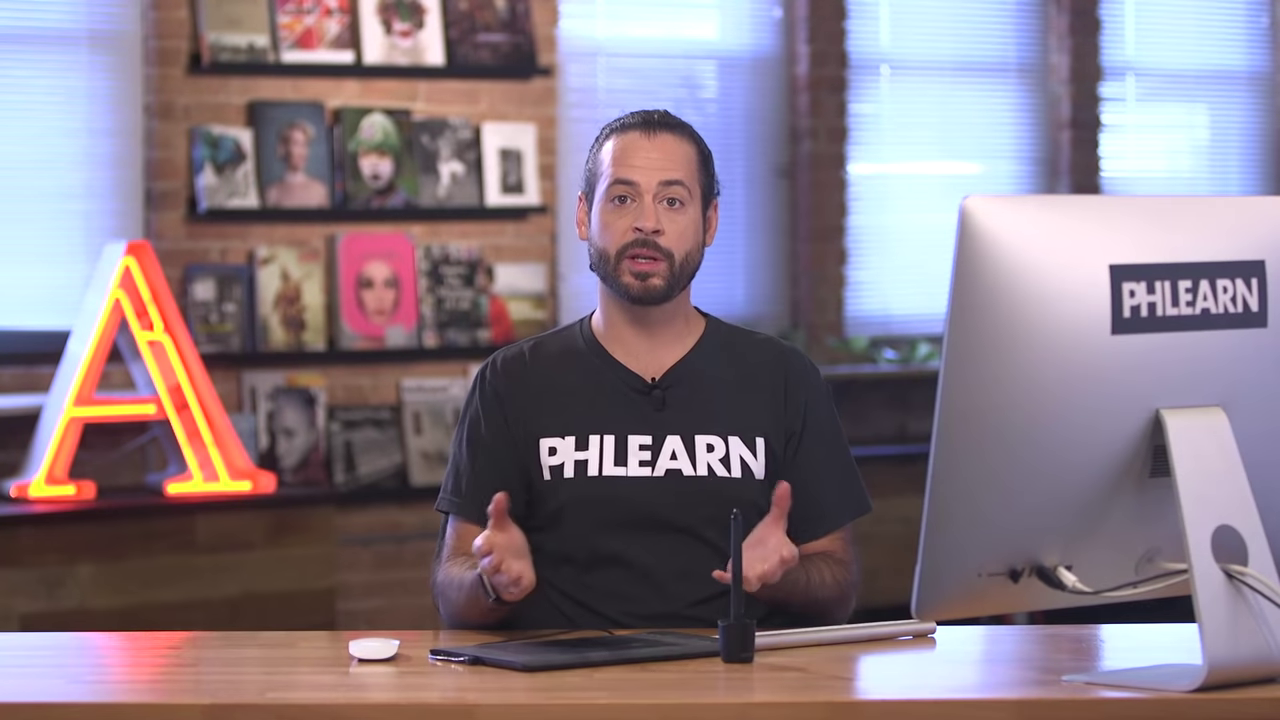
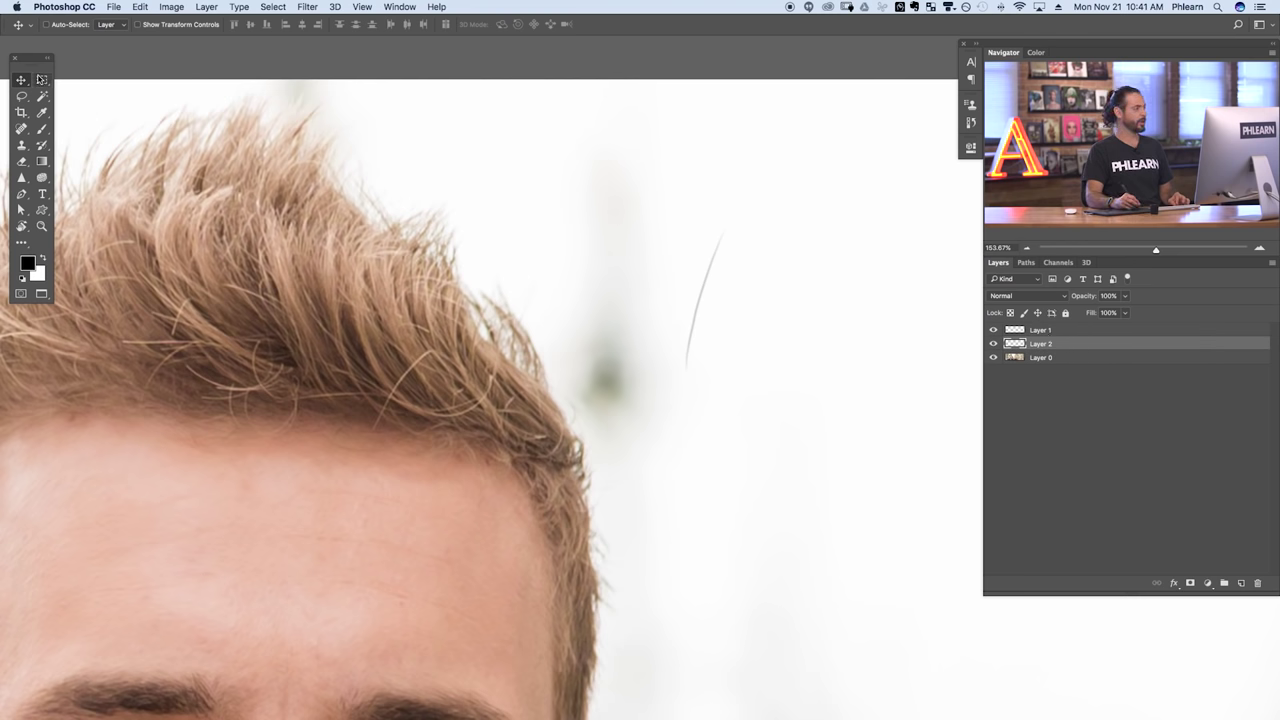
- Select a square area around the hair stroke and fill it with white on Layer 2
click(41, 79)
mouse_move(782, 410)
mouse_down()
mouse_move(815, 425)
mouse_move(800, 420)
mouse_up()
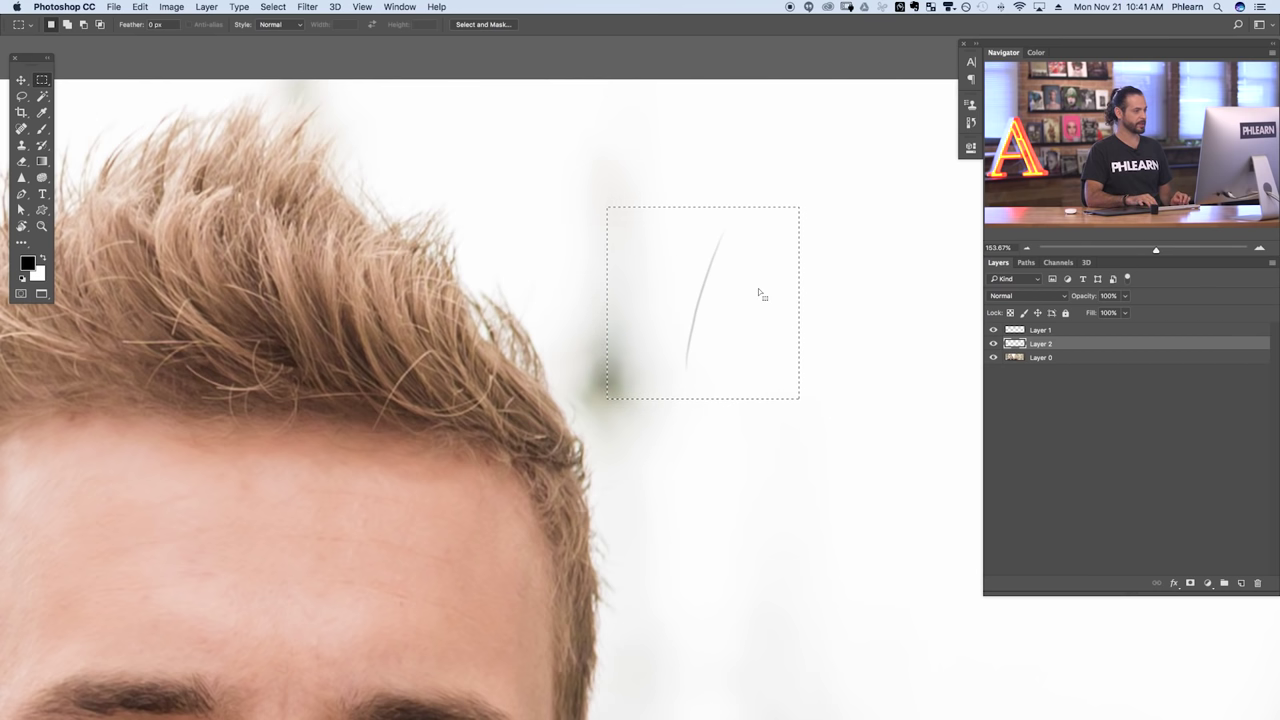
key(shift+BackSpace)
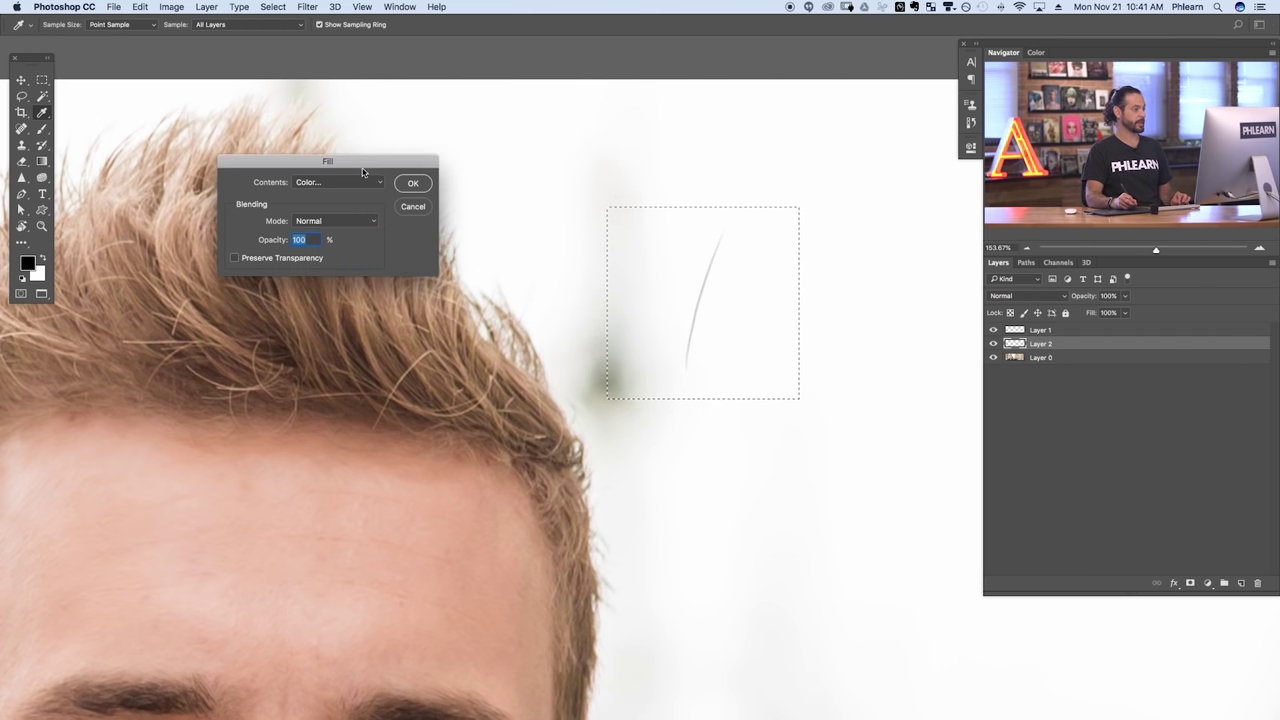
click(335, 183)
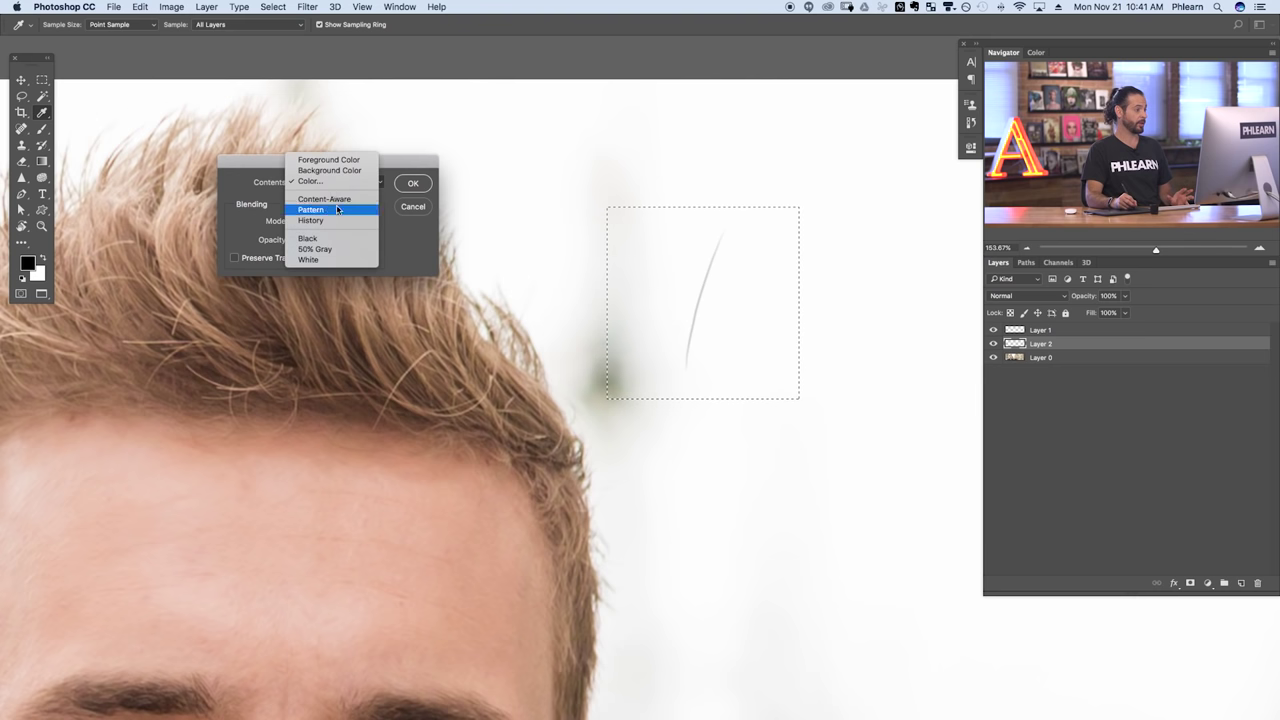
click(335, 263)
click(414, 183)
key(m)
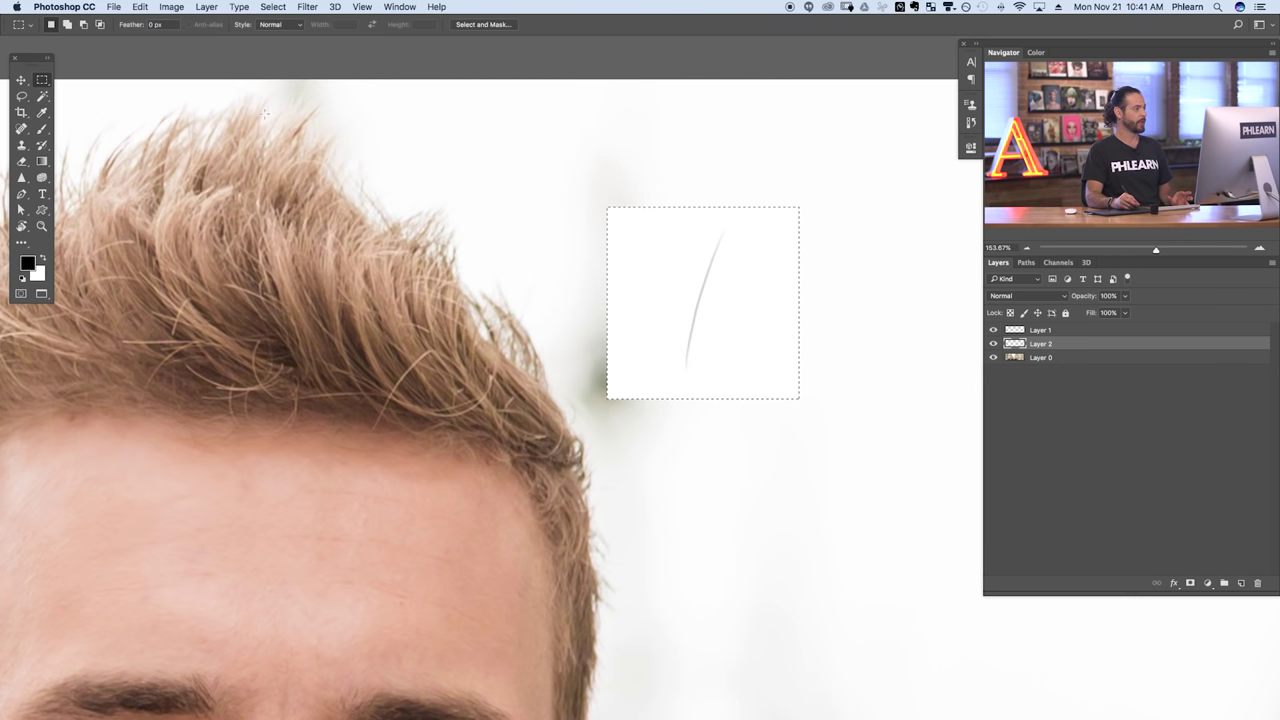
click(141, 7)
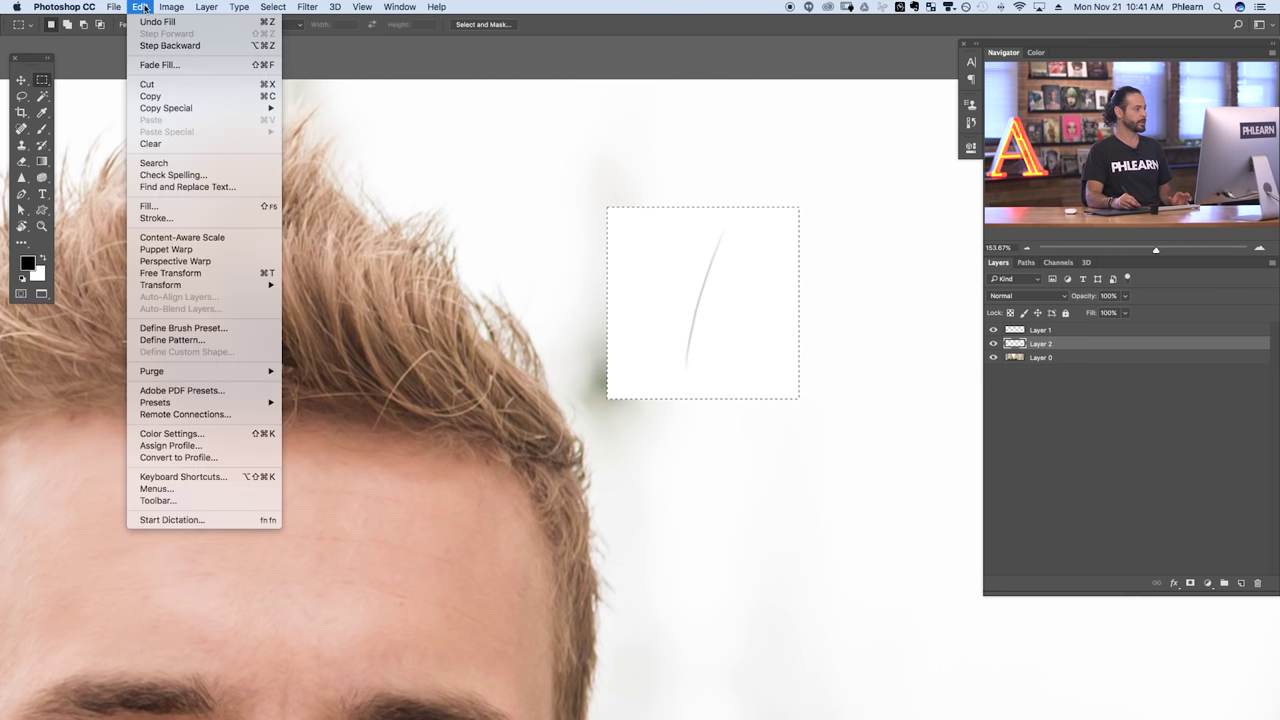
click(172, 205)
click(409, 207)
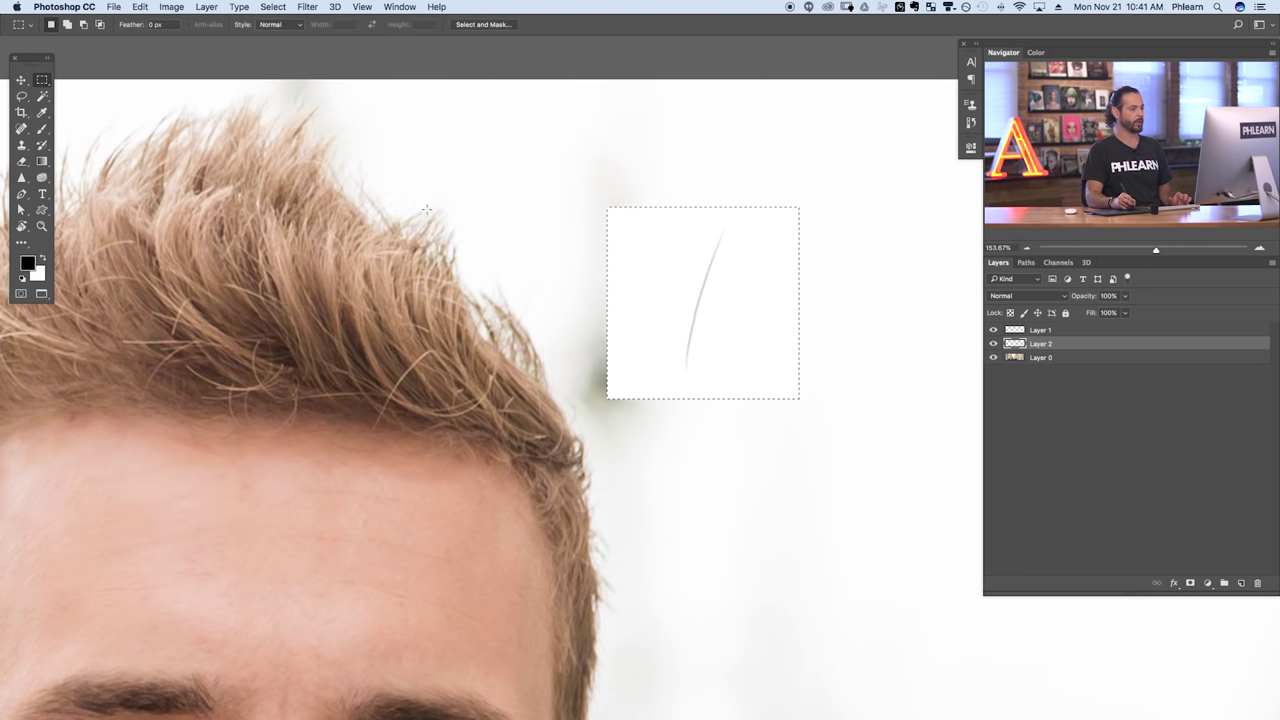
- Select Layer 1 and center its hair stroke within the square selection, after checking the layer's visibility
click(1050, 331)
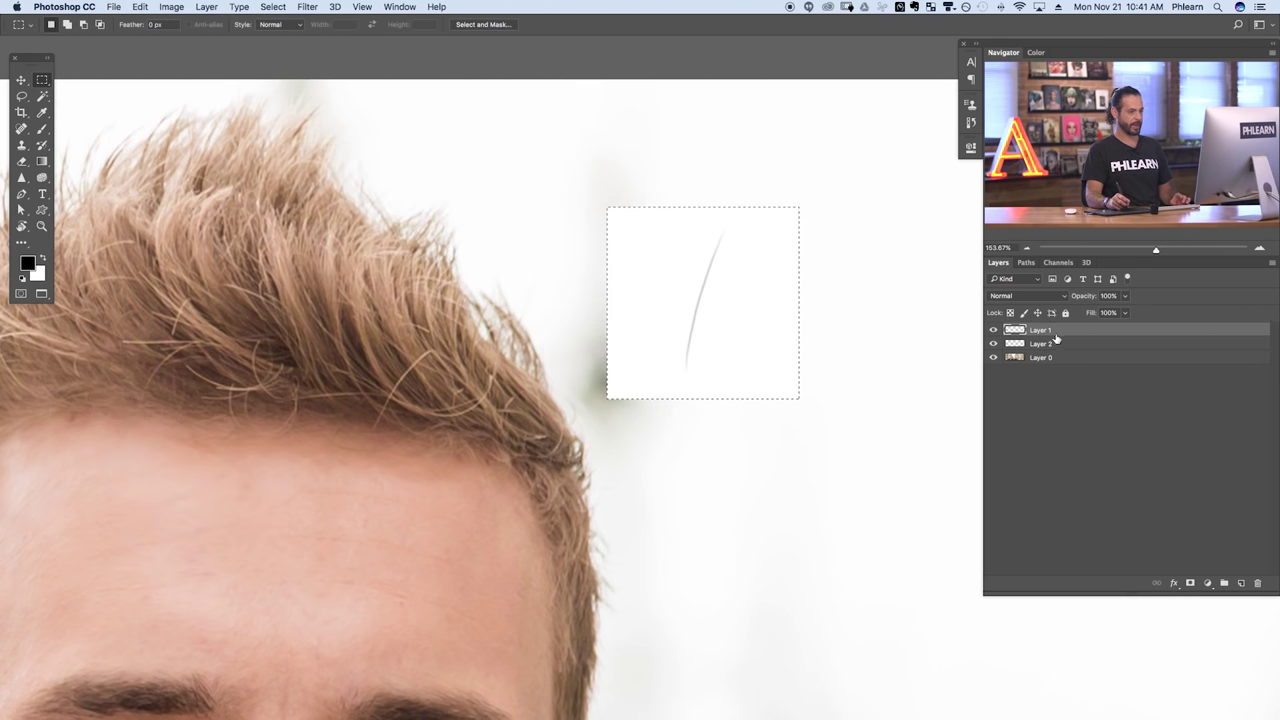
click(993, 330)
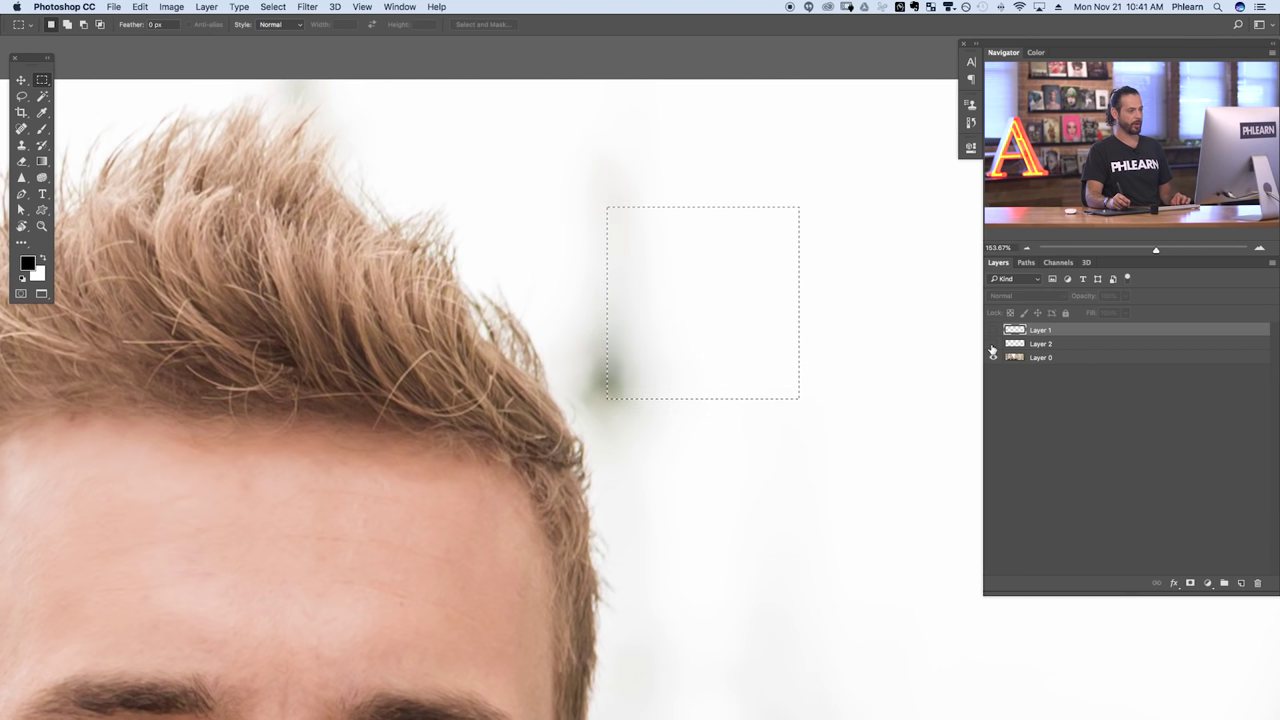
click(995, 330)
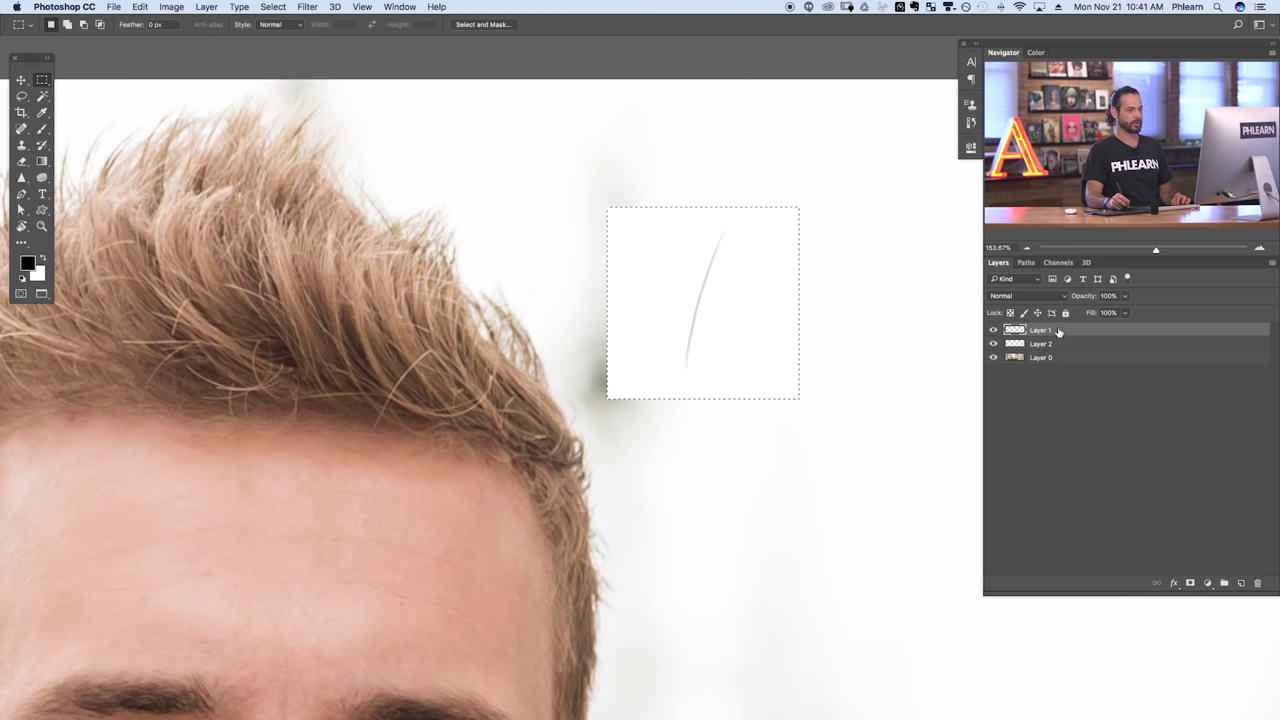
click(22, 81)
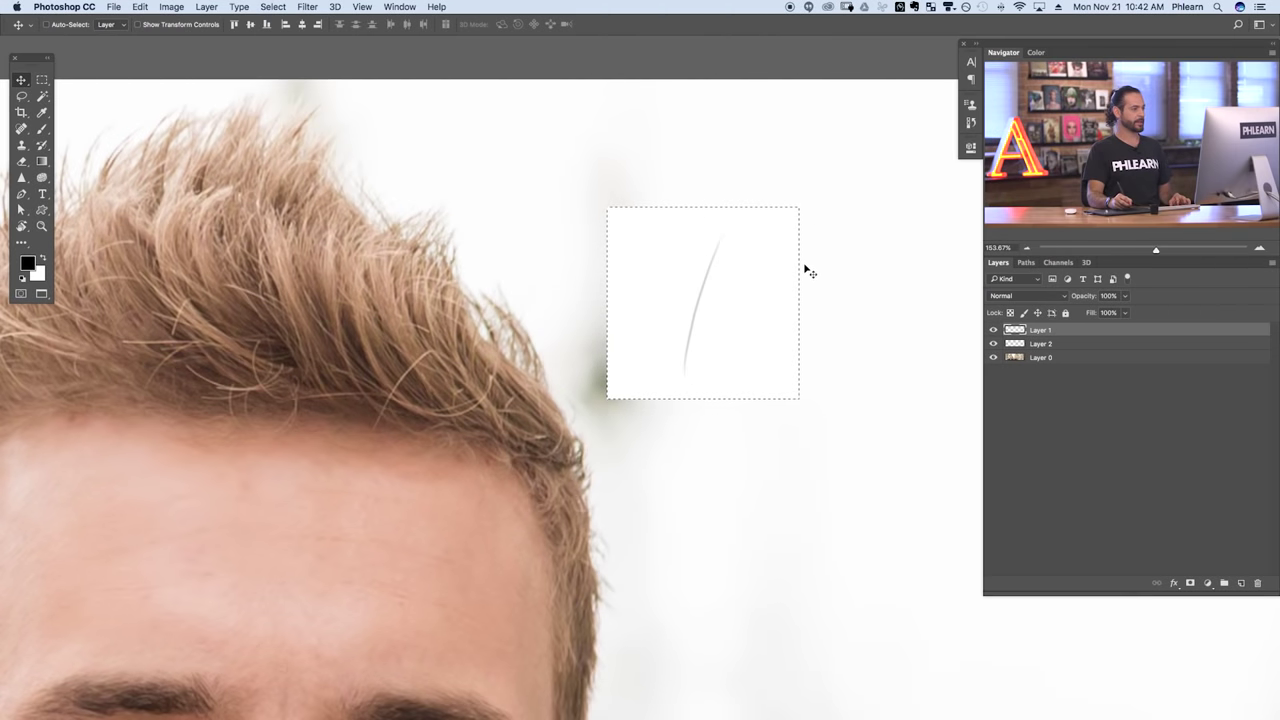
- Define the selected hair stroke as a brush preset named "Hair 1"
click(141, 8)
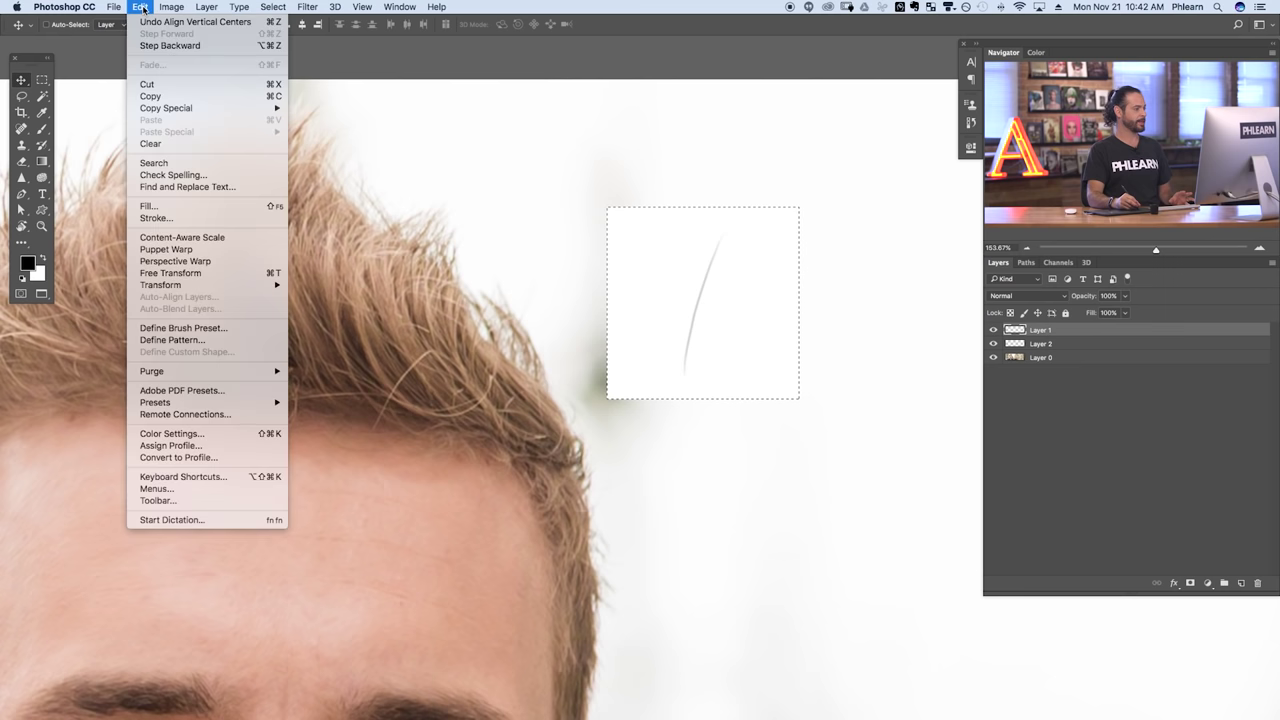
click(218, 328)
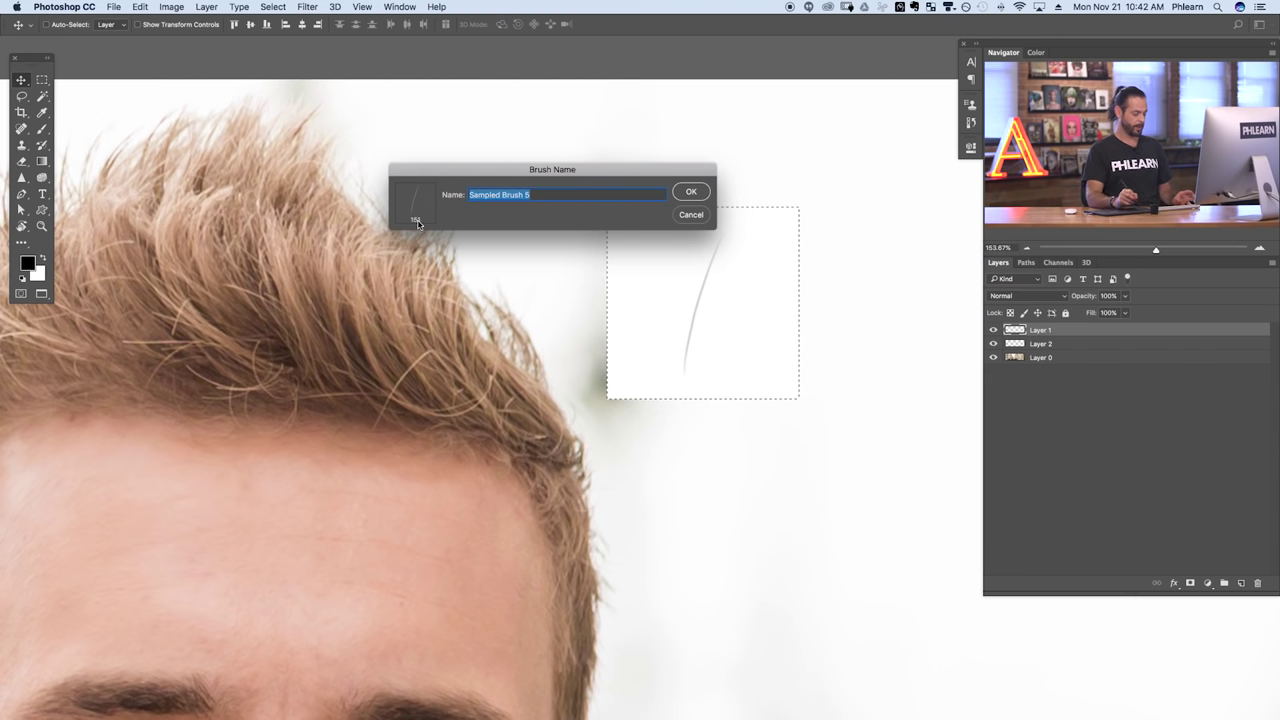
text(Hair 1)
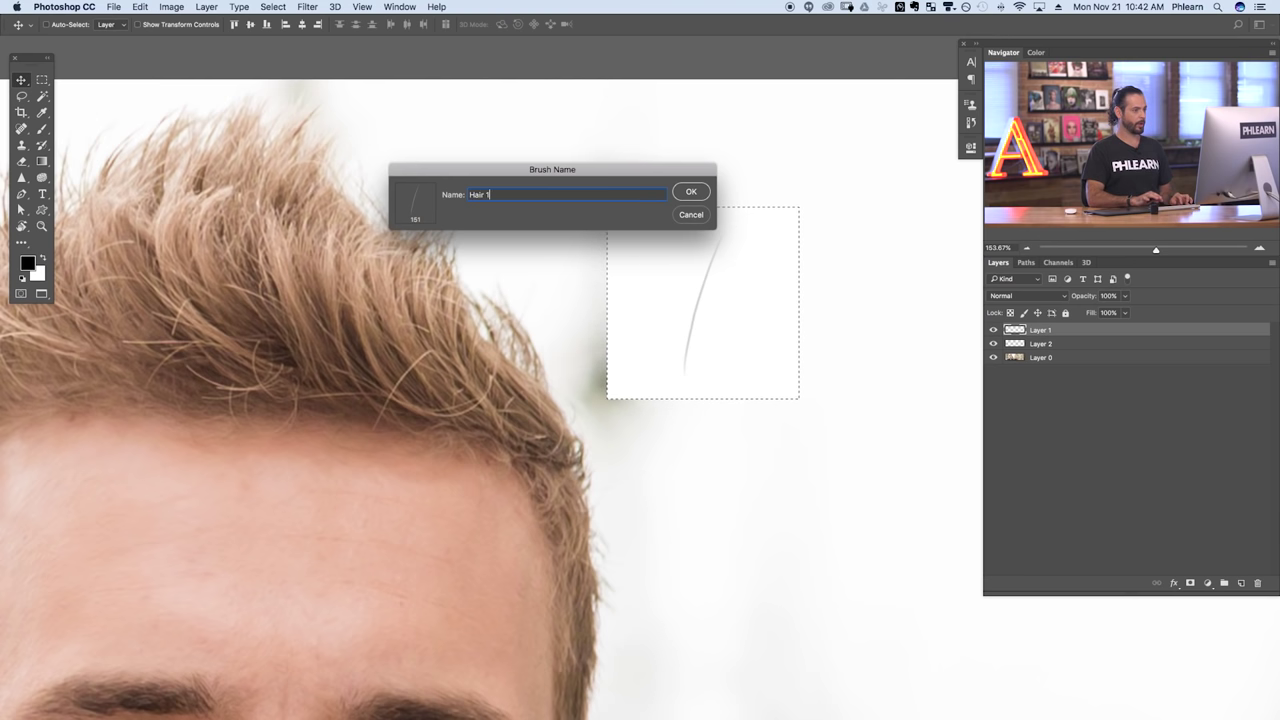
key(Return)
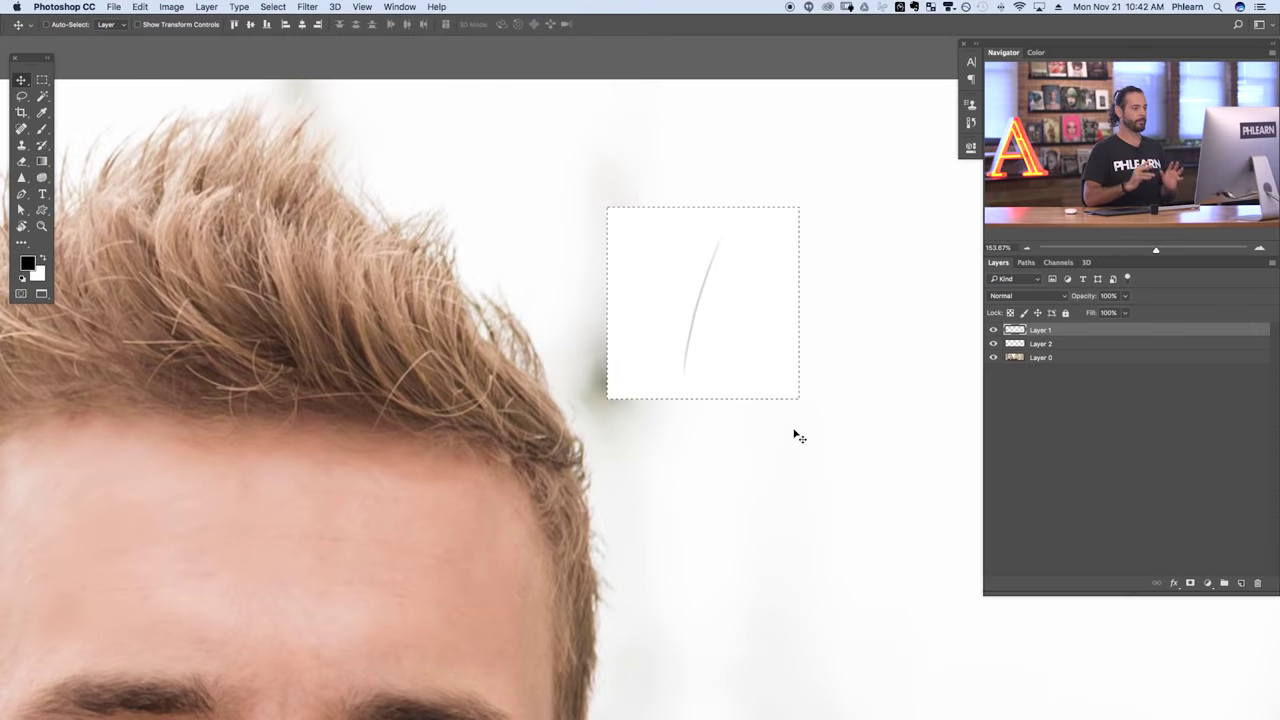
- Clear the selection, hide Layer 1 and Layer 2, and add a new empty layer above them
key(super+d)
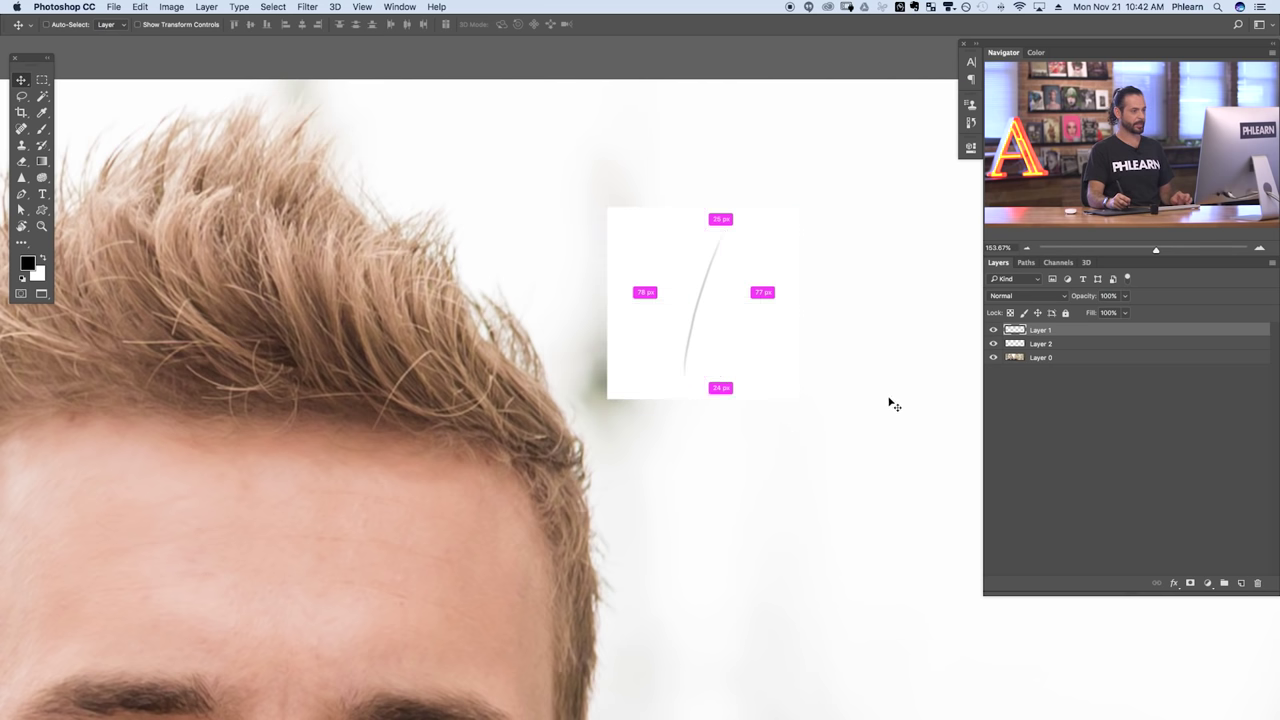
click(993, 343)
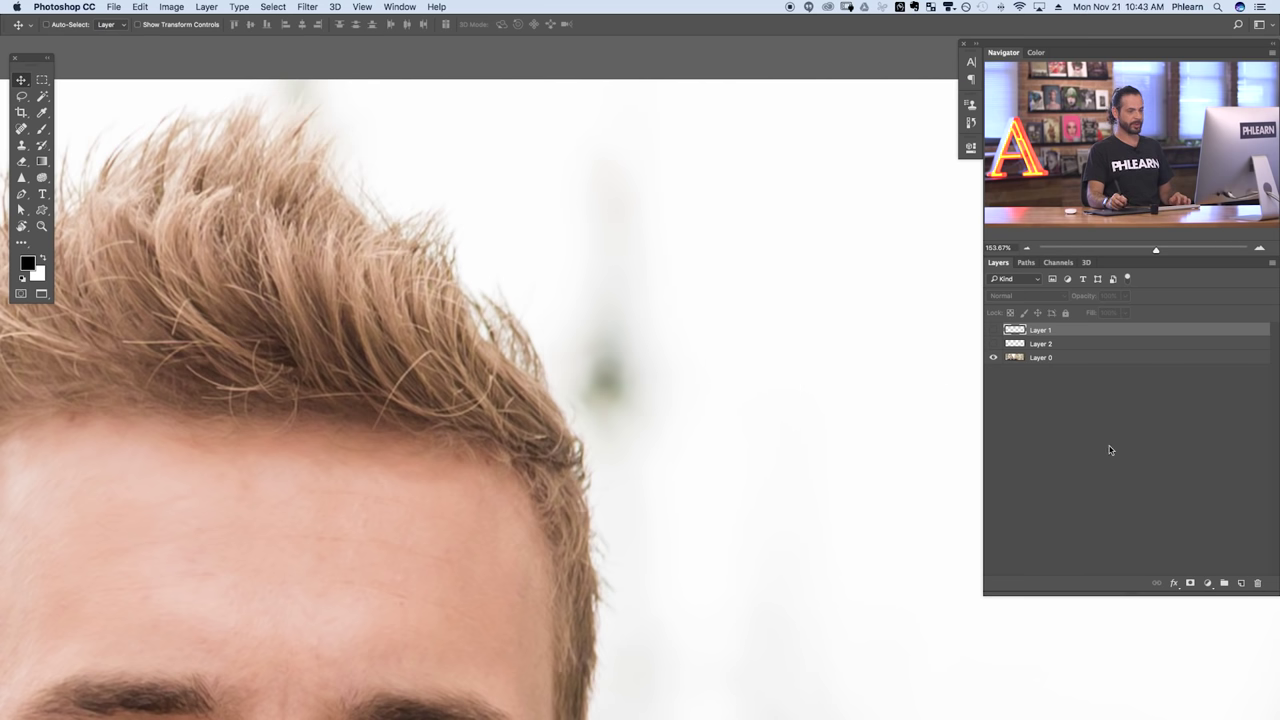
click(1242, 584)
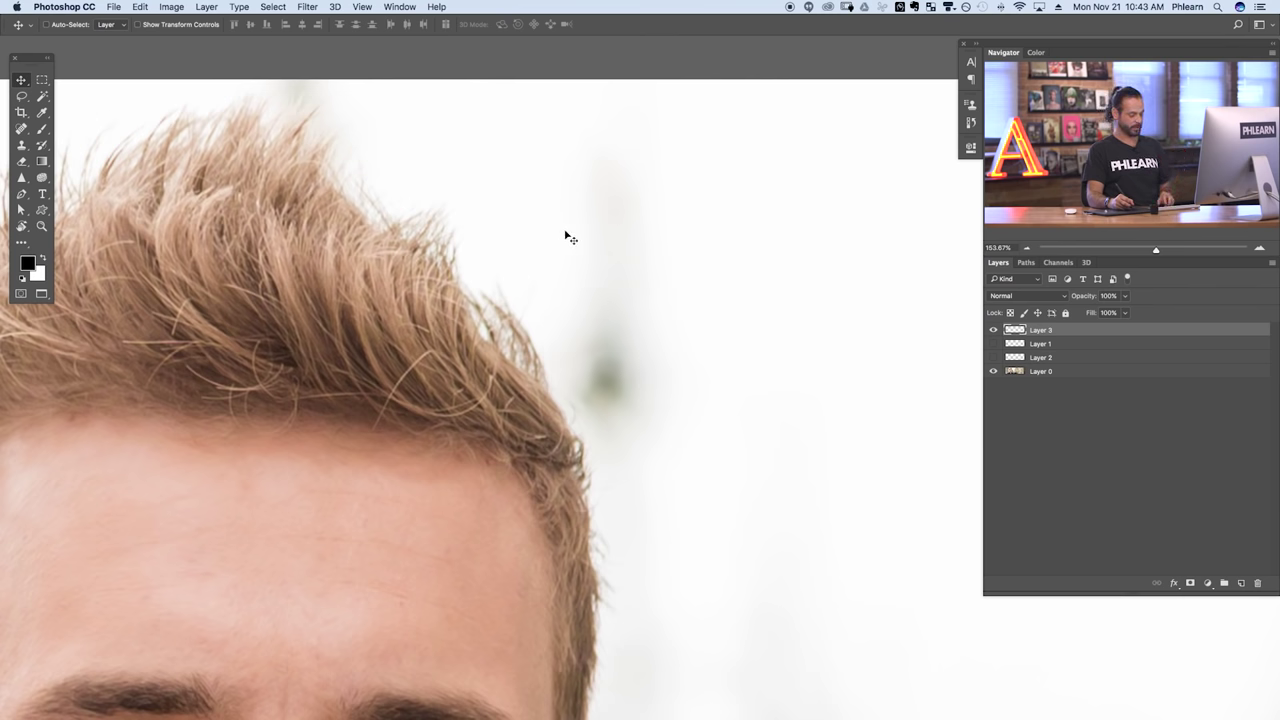
- Activate the Brush tool with the Hair 1 brush tip at 151 px
key(b)
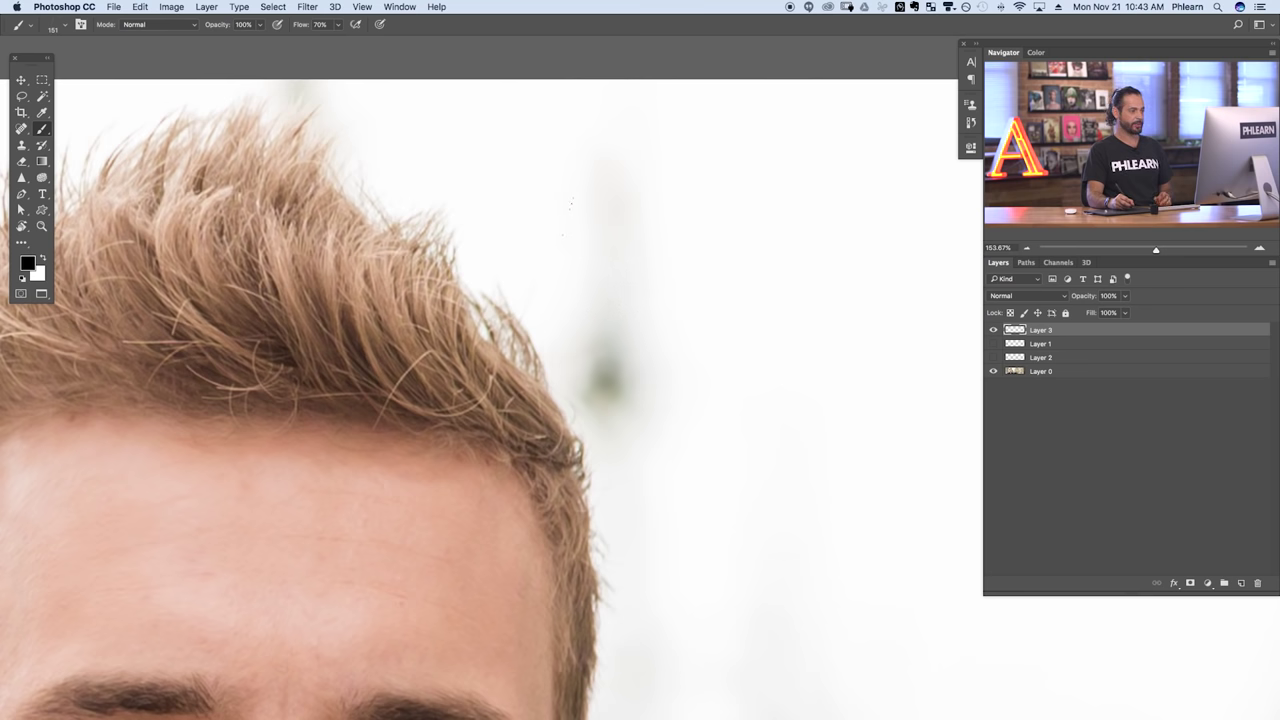
right_click(589, 226)
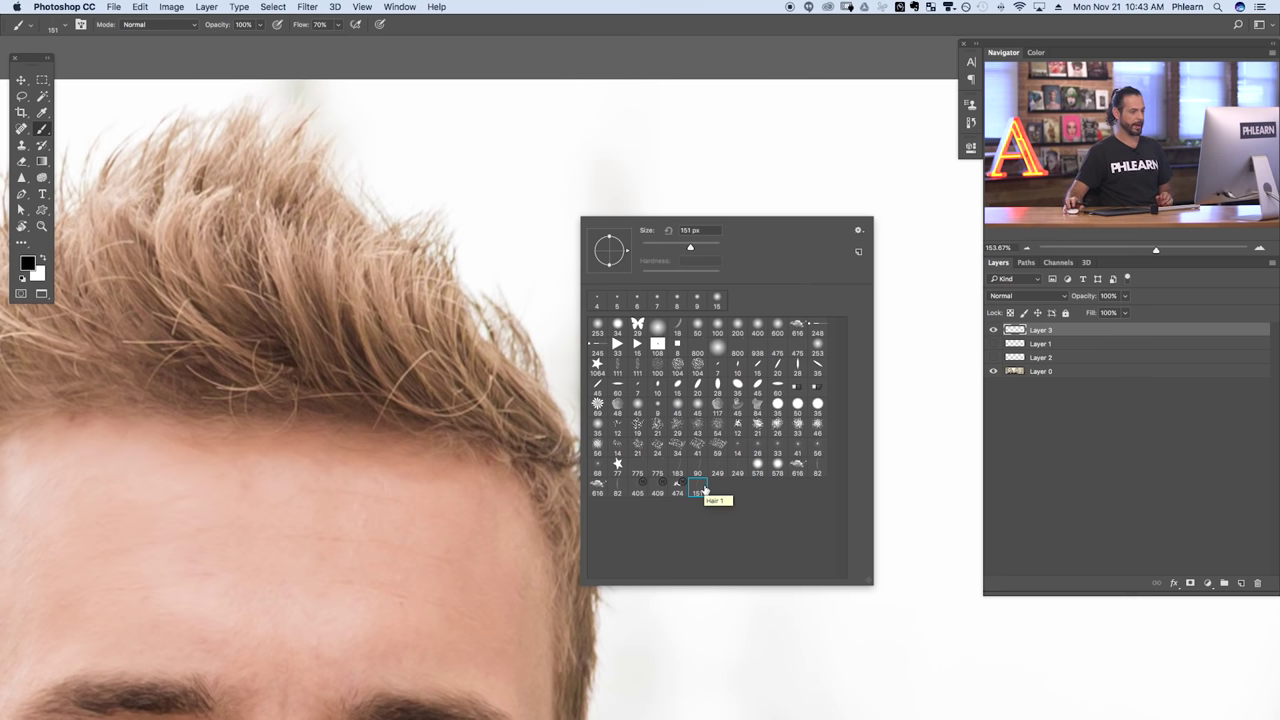
key(Return)
- Paint several black test strokes with the Hair 1 brush over the bright background beside the head
mouse_move(566, 283)
mouse_down()
mouse_move(785, 286)
mouse_move(657, 318)
mouse_move(762, 362)
mouse_move(618, 410)
mouse_move(668, 252)
mouse_up()
mouse_move(529, 238)
mouse_down()
mouse_move(488, 258)
mouse_move(718, 335)
mouse_up()
drag(855, 395, 838, 468)
drag(778, 480, 742, 510)
drag(742, 510, 535, 499)
click(640, 391)
mouse_move(692, 405)
mouse_down()
mouse_move(722, 355)
mouse_move(716, 285)
mouse_move(739, 332)
mouse_move(634, 251)
mouse_move(601, 277)
mouse_up()
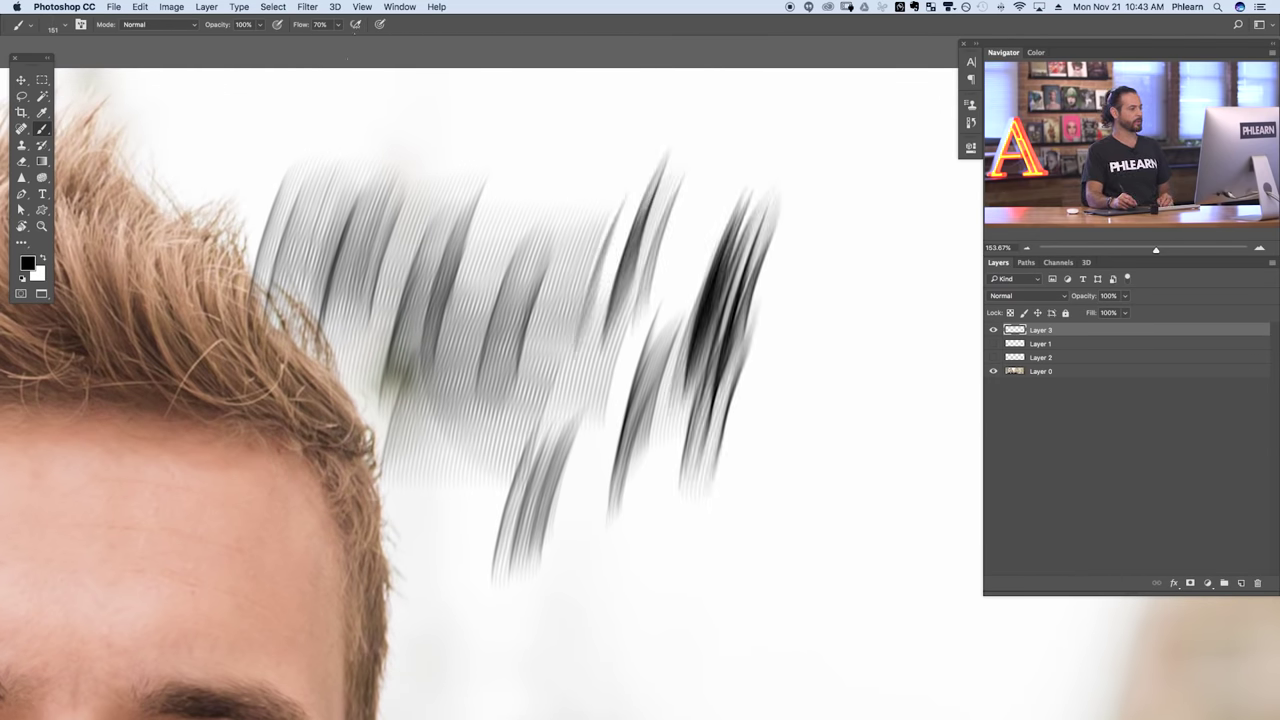
- Open the brush settings and erase all test strokes from Layer 3
click(398, 7)
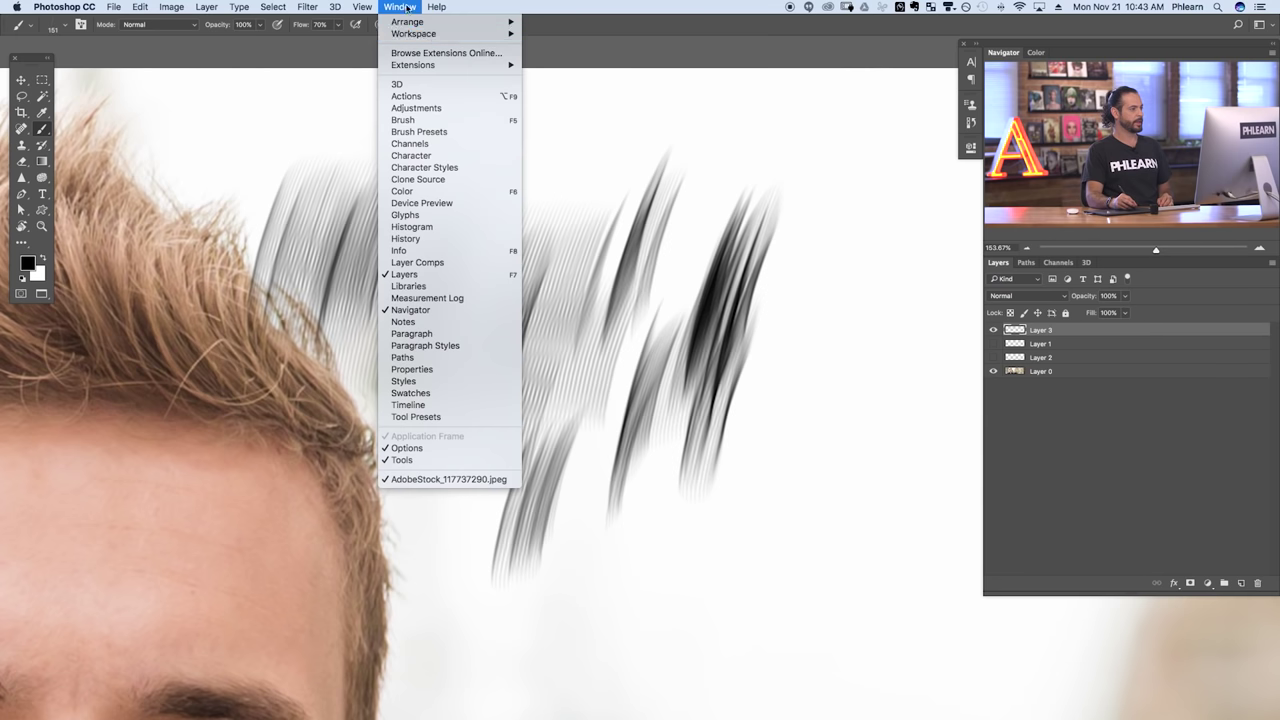
click(447, 121)
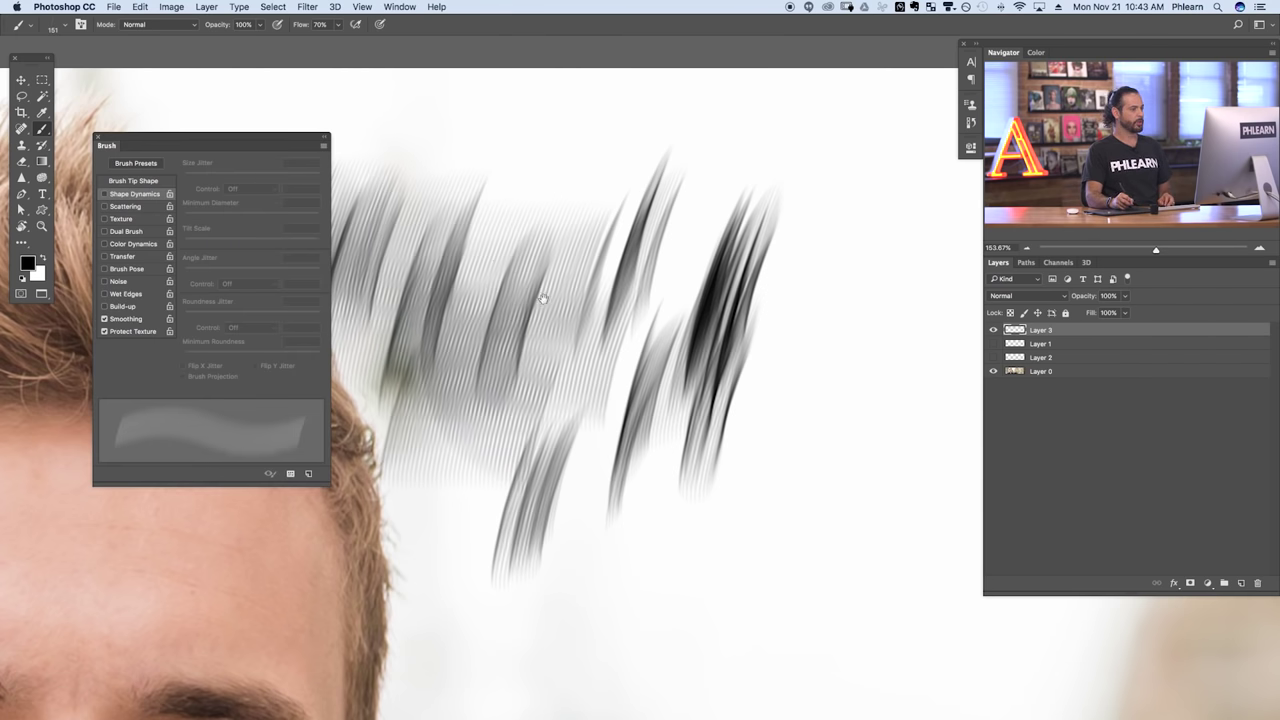
drag(646, 326, 686, 325)
key(super+a)
key(BackSpace)
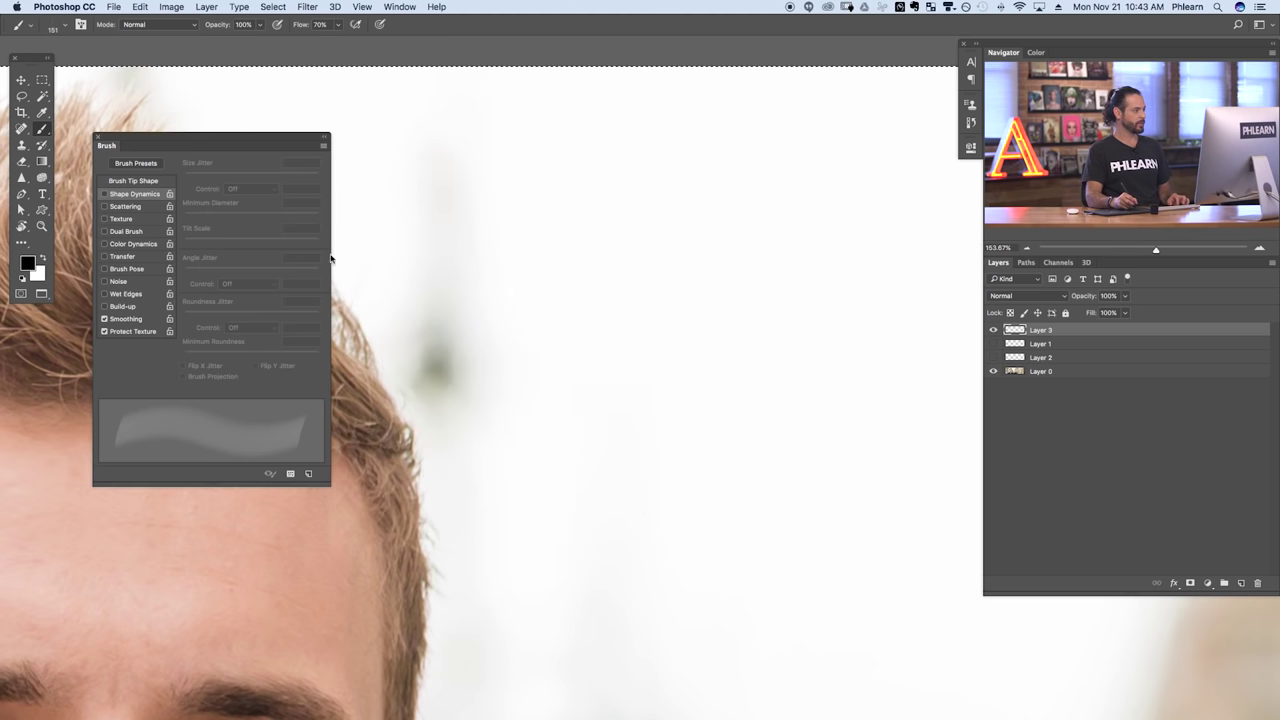
drag(249, 143, 288, 131)
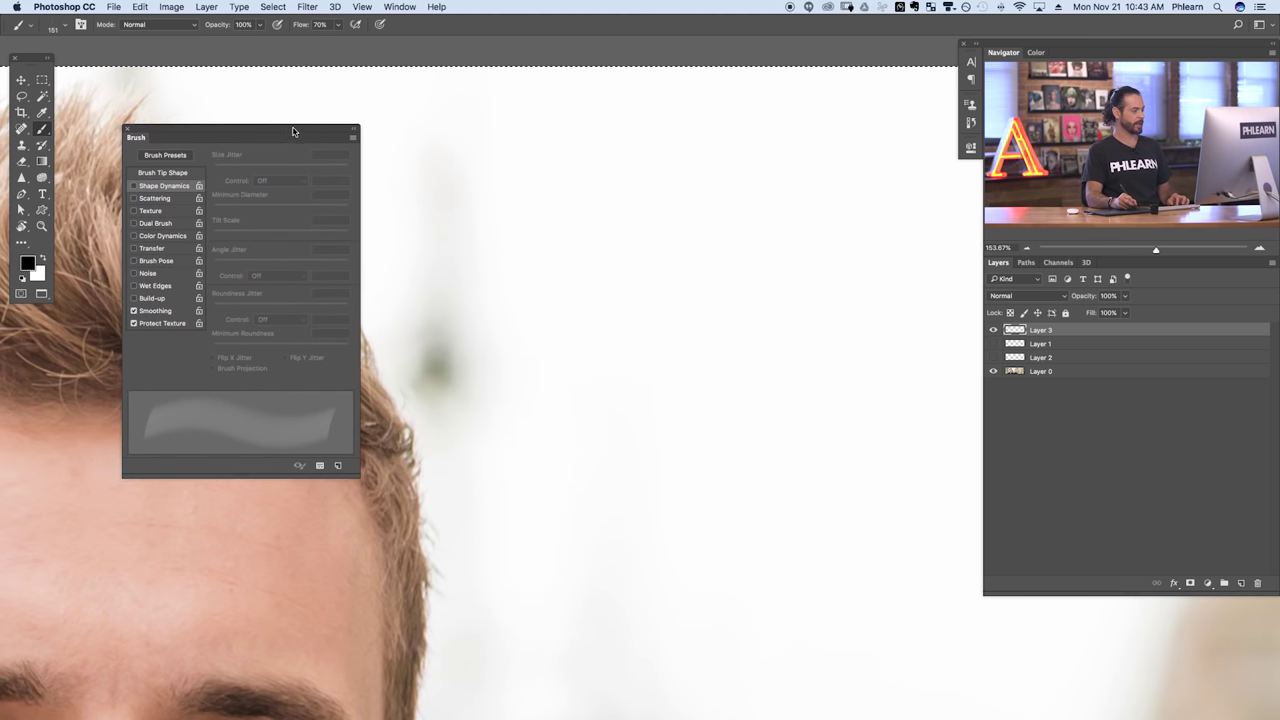
- Enable Shape Dynamics for the hair brush and set its Size Jitter to 70%
click(135, 187)
drag(213, 169, 279, 168)
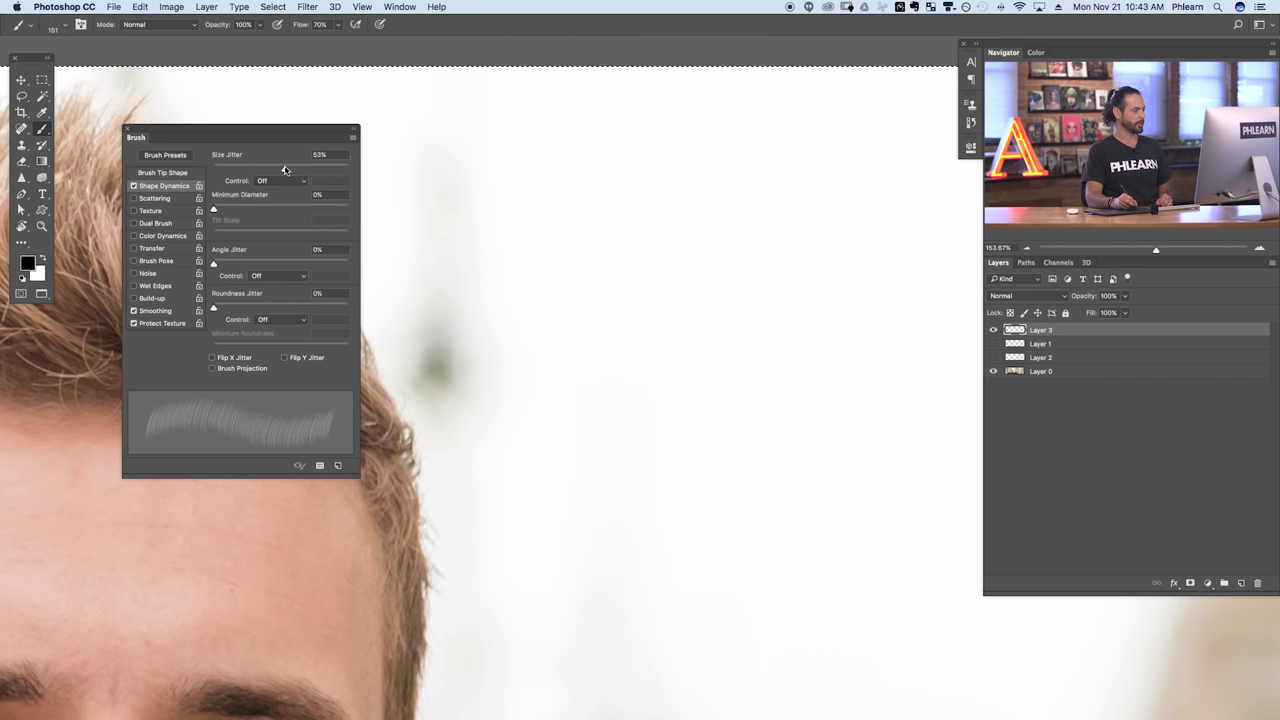
drag(302, 170, 307, 169)
- Paint a wide band of hair beside the head and stamp extra single hairs over it to test the size variation
mouse_move(560, 333)
mouse_down()
mouse_move(775, 329)
mouse_move(575, 357)
mouse_up()
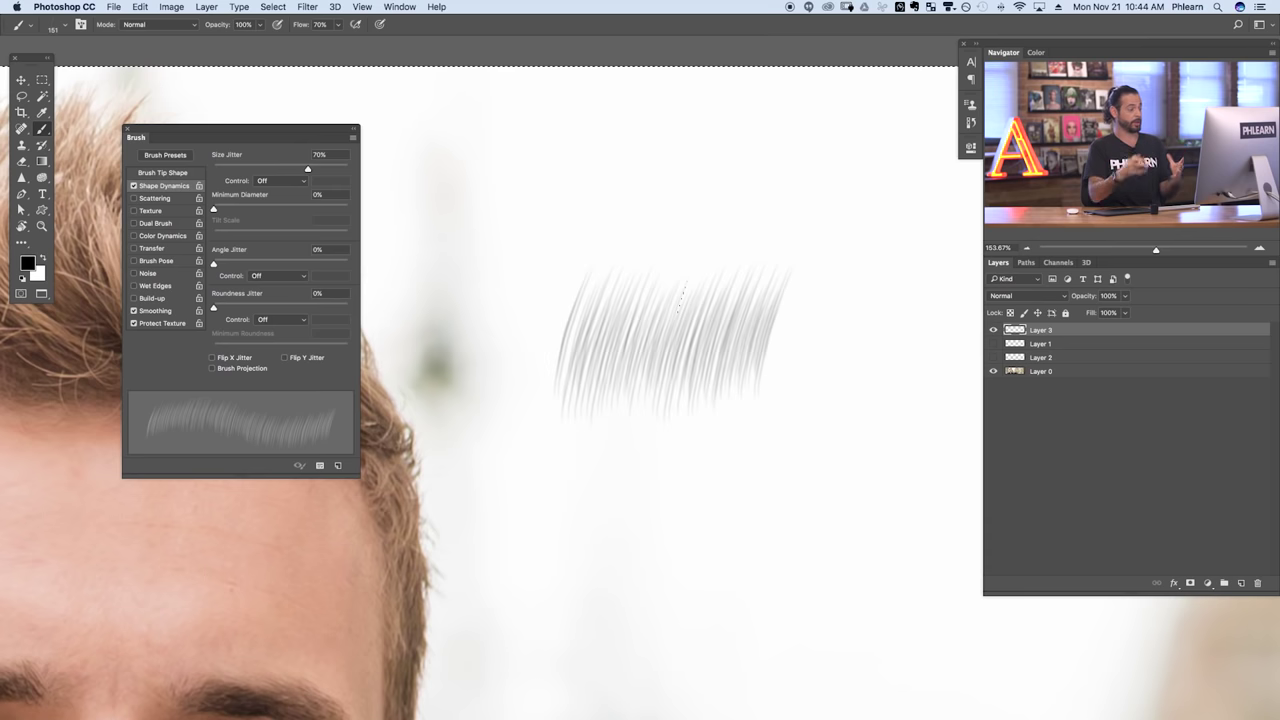
click(628, 345)
click(635, 340)
click(635, 338)
click(622, 314)
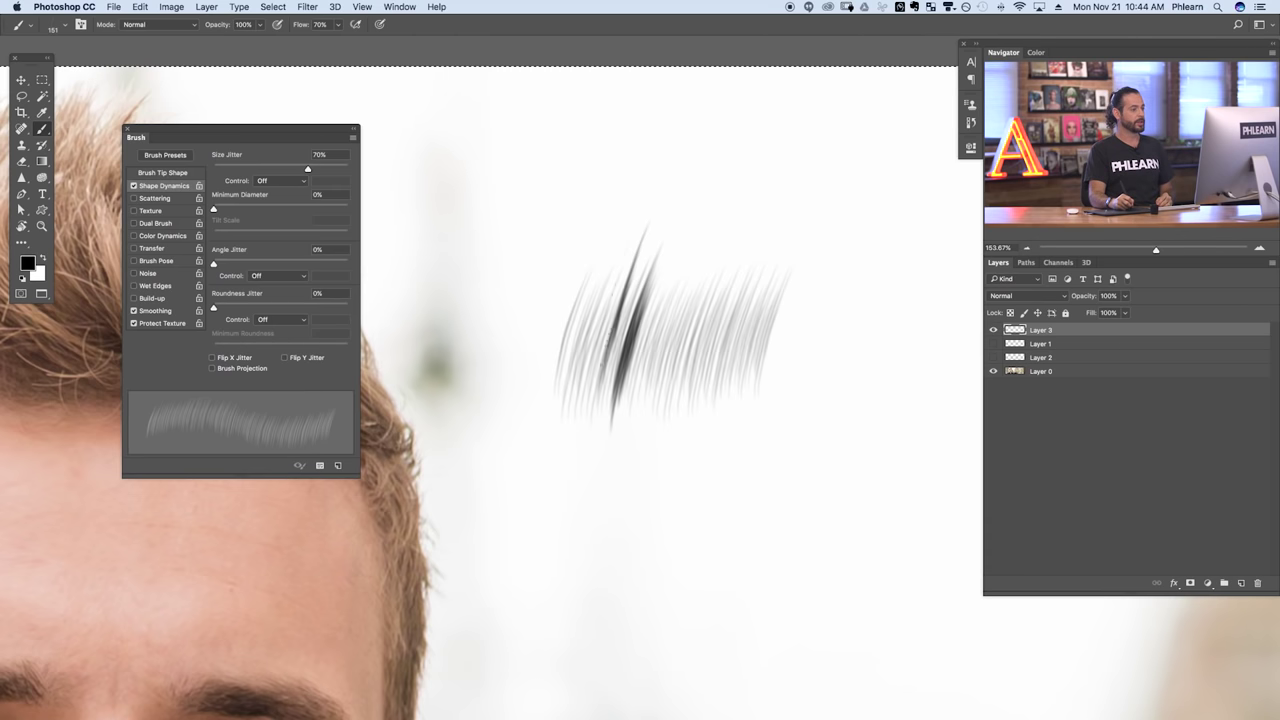
click(606, 314)
click(585, 315)
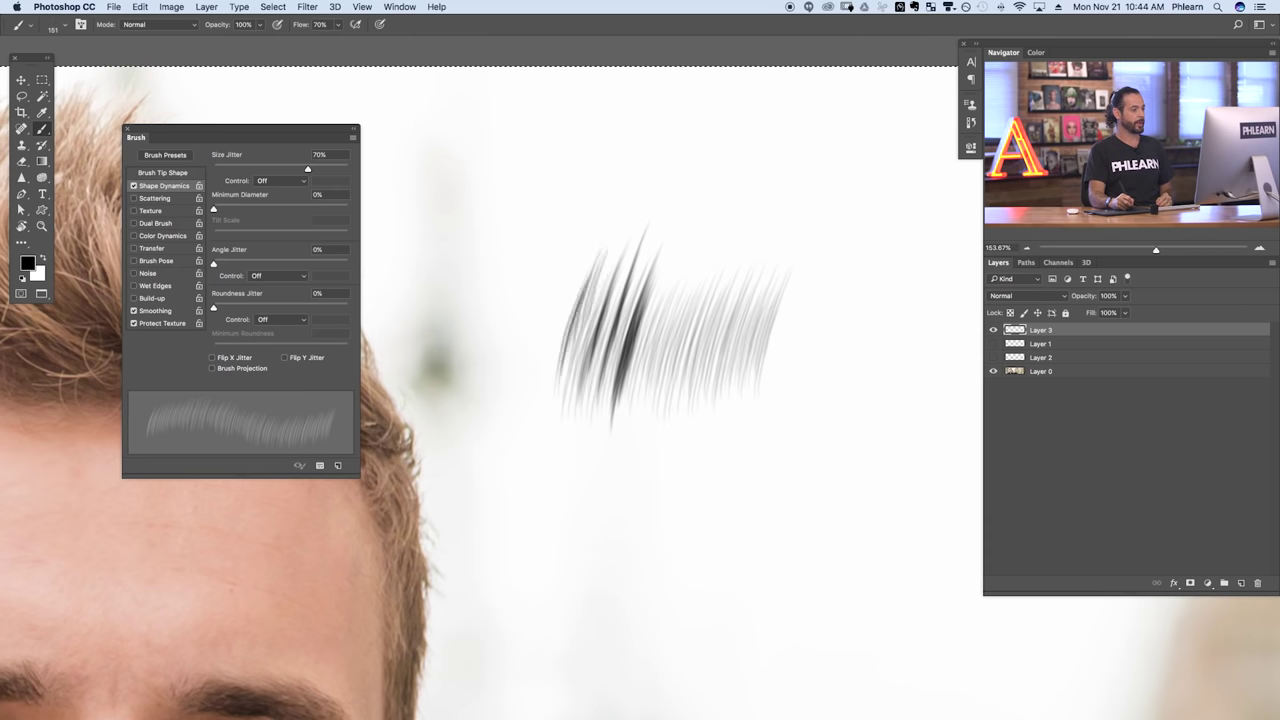
- Enable Scattering on both axes, test it with a horizontal hair stroke, and set the scatter to 51%
click(160, 199)
drag(222, 172, 219, 172)
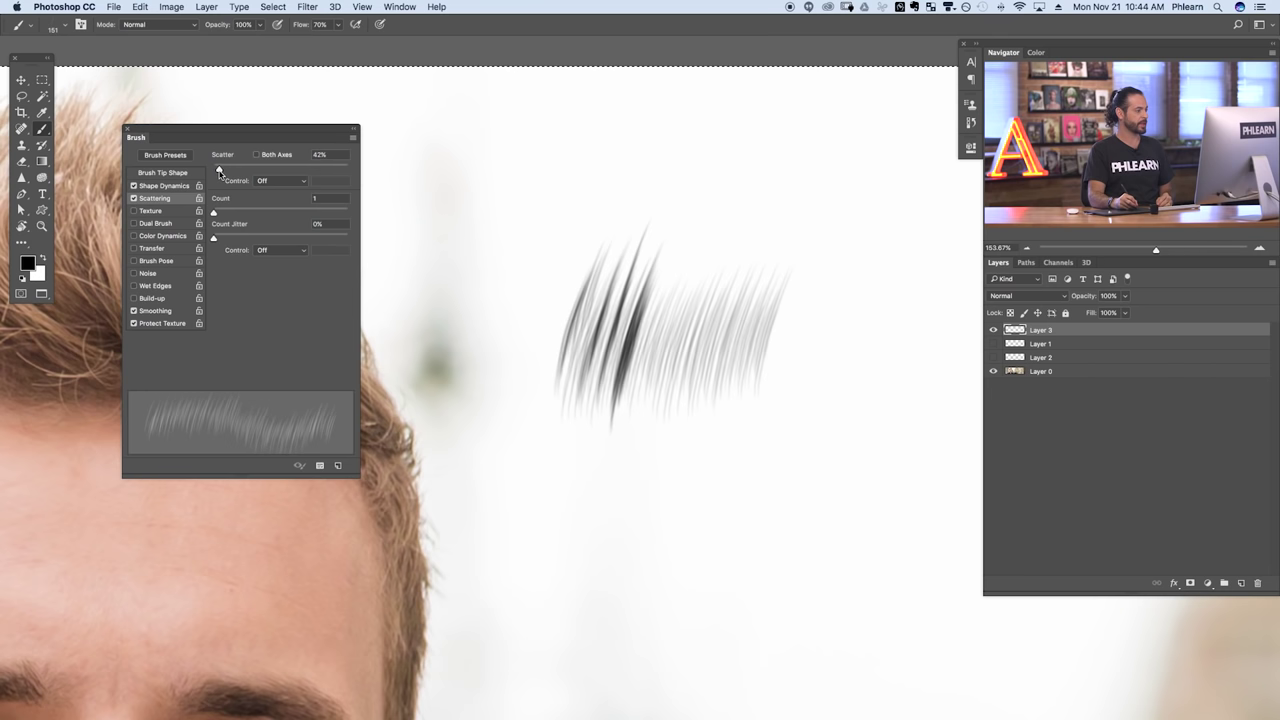
click(257, 155)
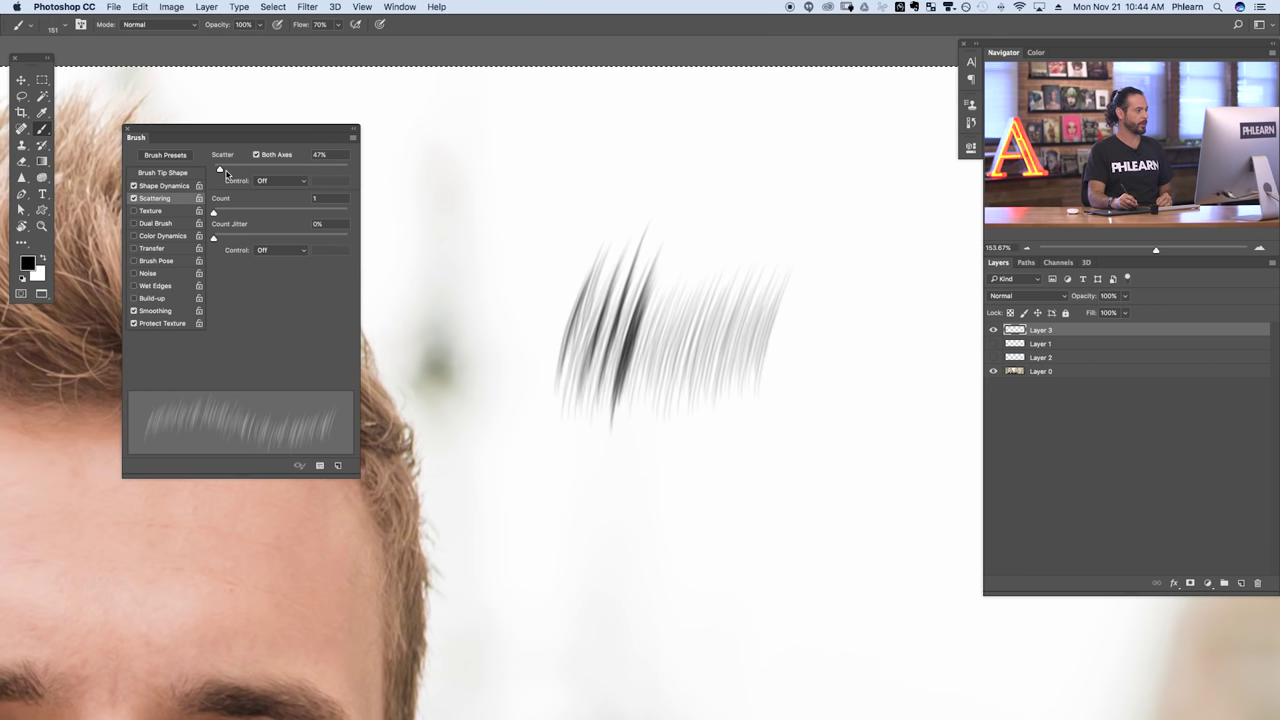
mouse_move(464, 273)
mouse_down()
mouse_move(490, 320)
mouse_move(520, 300)
mouse_move(525, 275)
mouse_move(640, 270)
mouse_move(688, 290)
mouse_move(672, 280)
mouse_up()
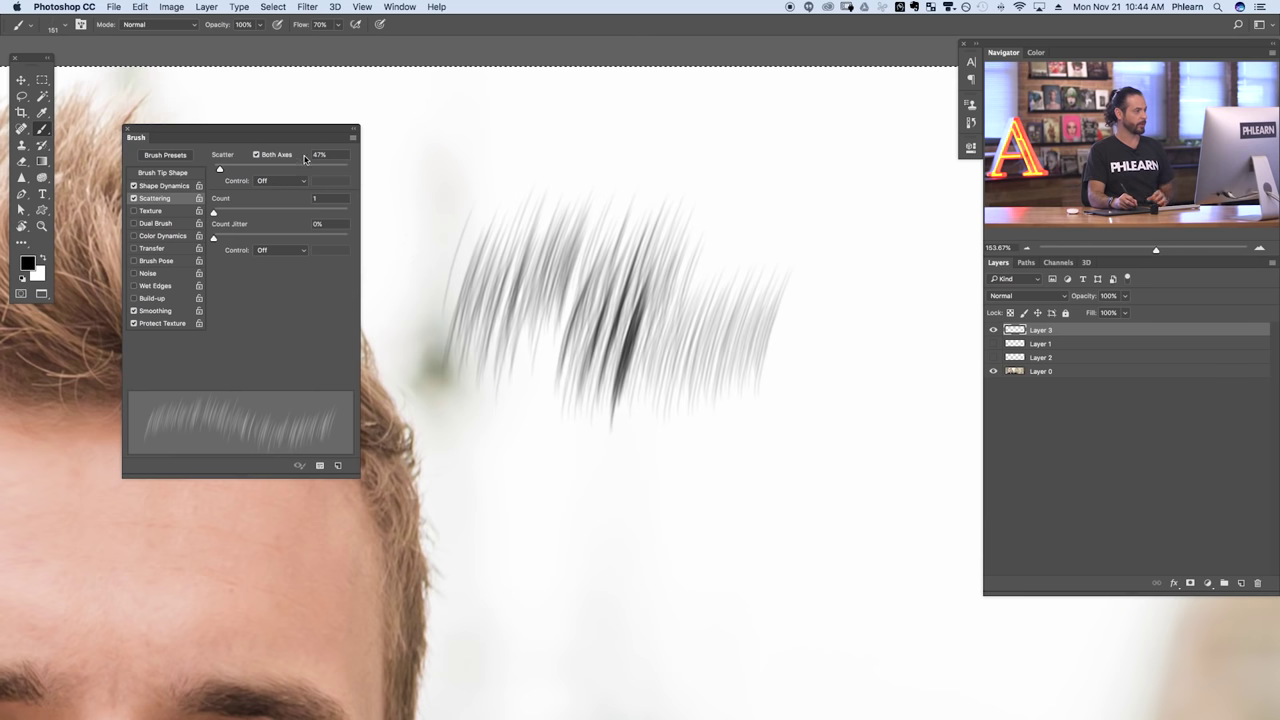
drag(218, 169, 221, 170)
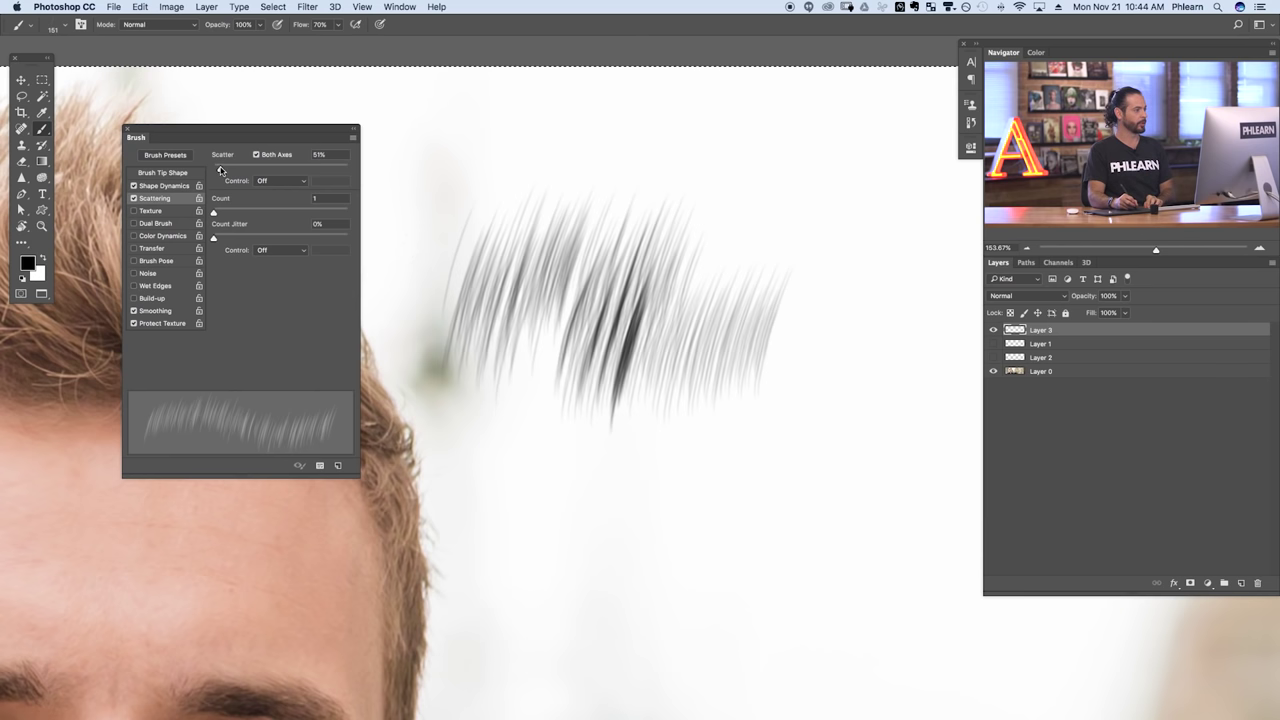
- Set the brush's Angle Jitter to 22% and paint a test stroke below the existing hair strokes
click(165, 186)
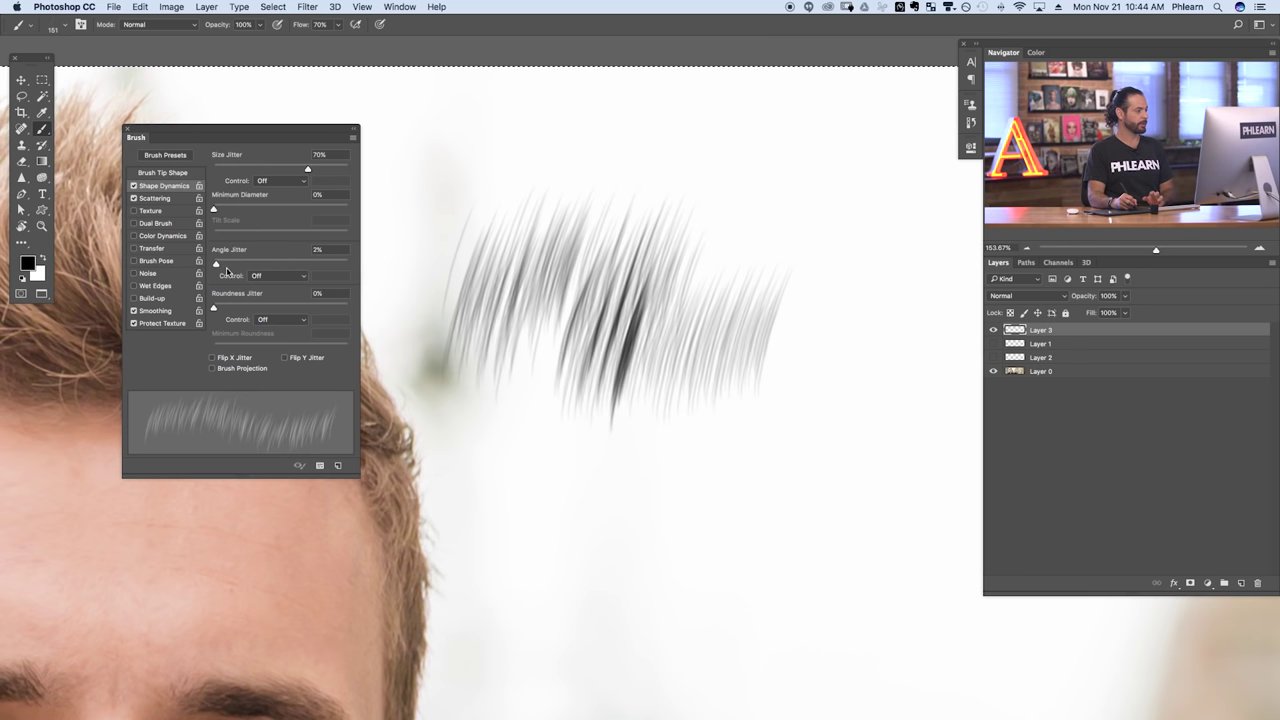
drag(220, 268, 240, 270)
drag(528, 482, 752, 510)
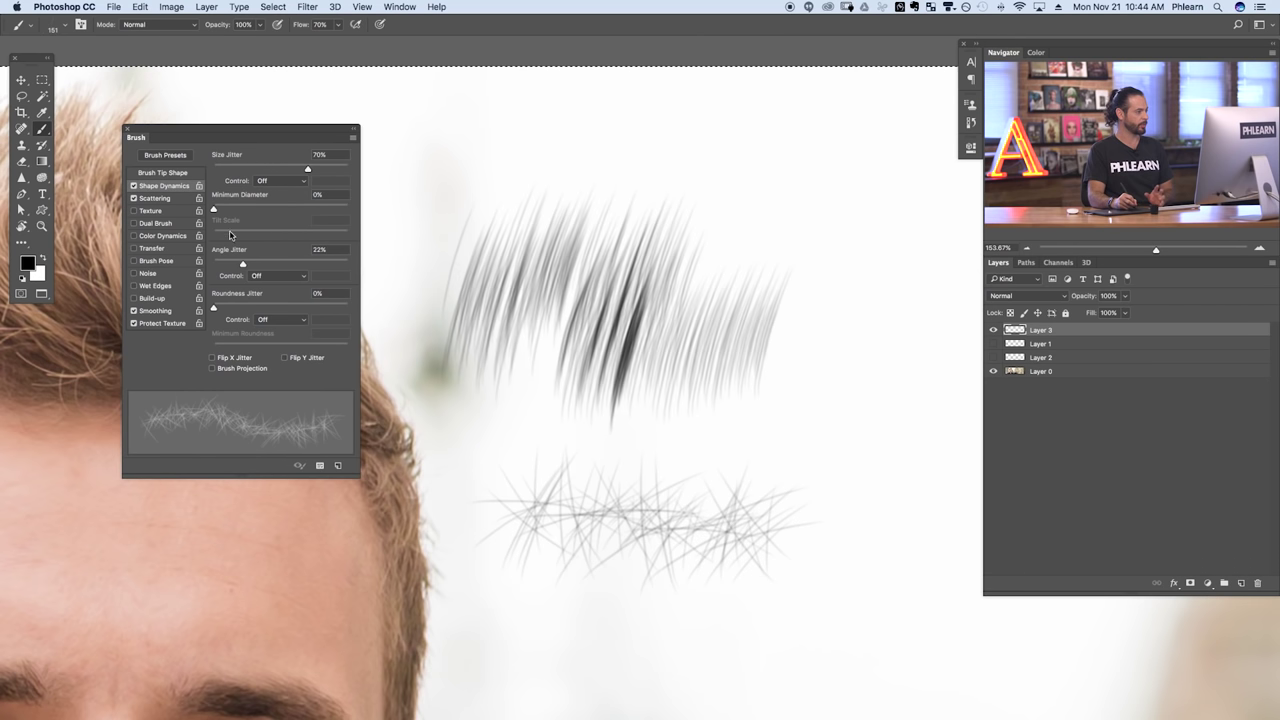
- Reduce the Angle Jitter to 3% and paint two test clumps of hair beside the earlier strokes
drag(240, 264, 220, 266)
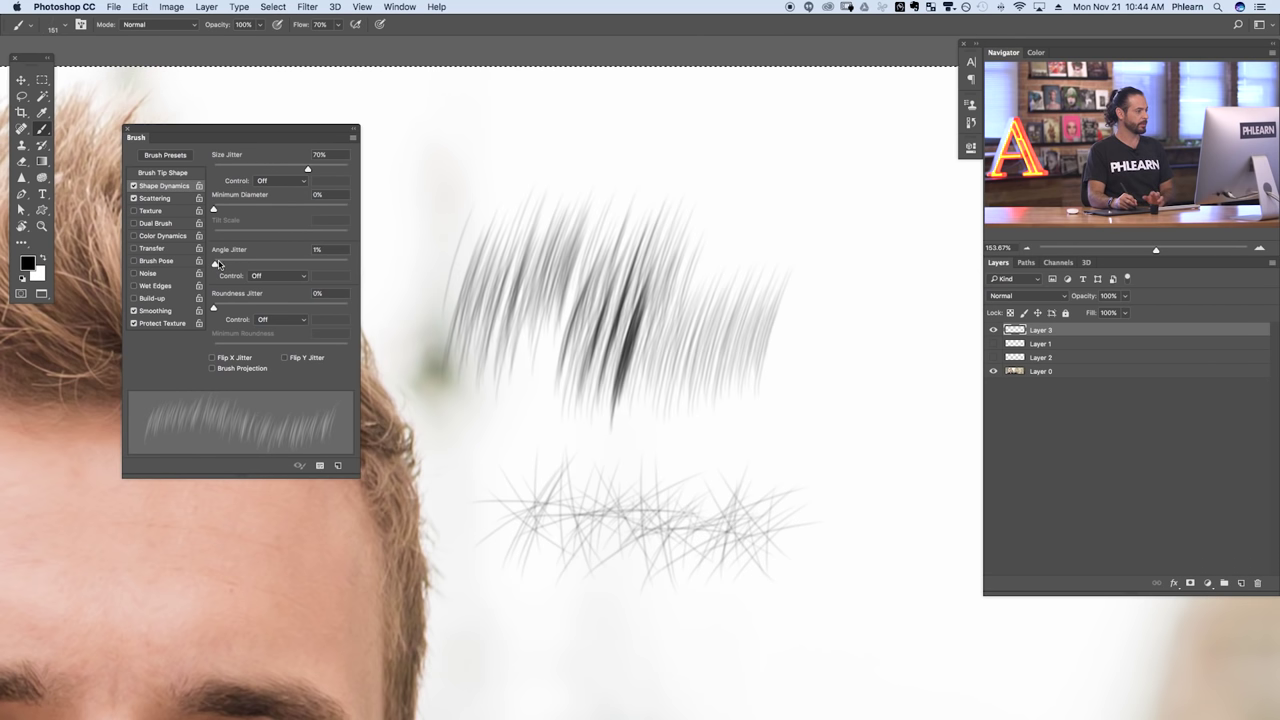
mouse_move(820, 468)
mouse_down()
mouse_move(845, 440)
mouse_move(815, 445)
mouse_move(840, 420)
mouse_up()
mouse_move(850, 350)
mouse_down()
mouse_move(870, 240)
mouse_move(841, 297)
mouse_move(842, 268)
mouse_up()
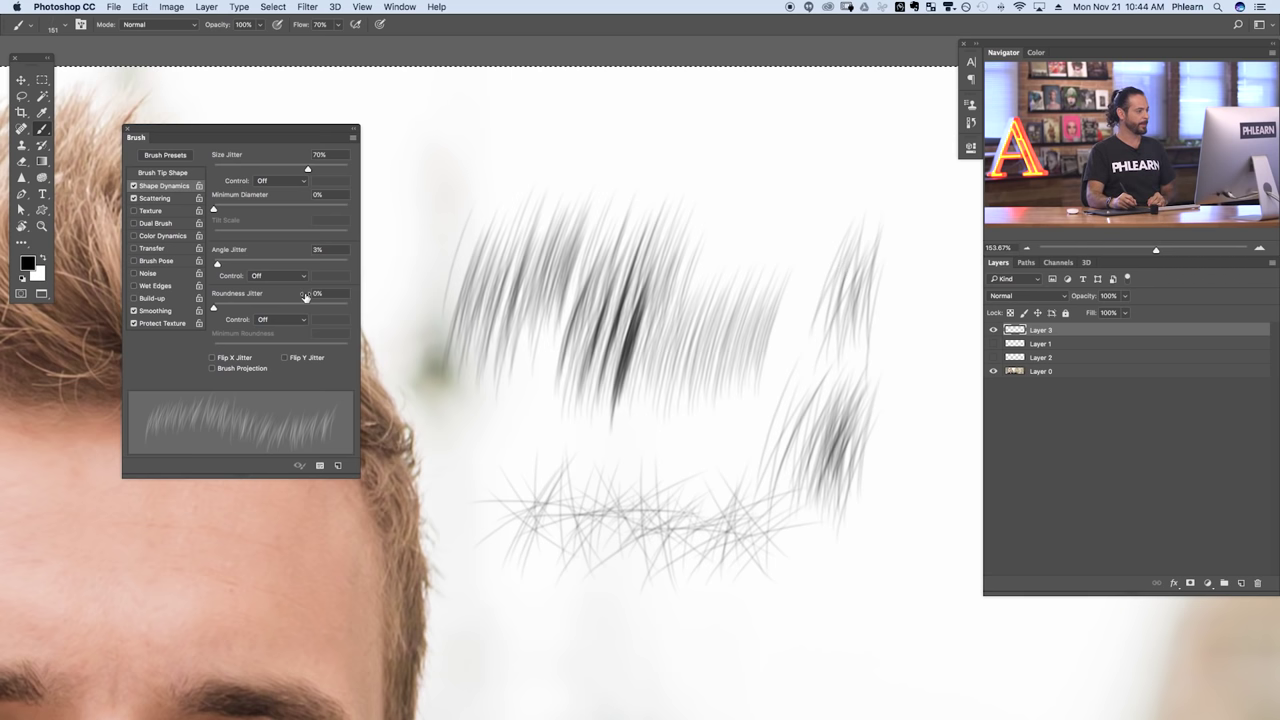
- Set the Roundness Jitter to 75% and paint short hair clumps around the existing strokes to test it
mouse_move(215, 308)
mouse_down()
mouse_move(323, 316)
mouse_move(314, 309)
mouse_up()
drag(692, 230, 702, 158)
drag(715, 255, 735, 148)
mouse_move(755, 260)
mouse_down()
mouse_move(772, 192)
mouse_move(808, 222)
mouse_move(800, 205)
mouse_move(808, 252)
mouse_move(825, 195)
mouse_up()
mouse_move(868, 300)
mouse_down()
mouse_move(905, 195)
mouse_move(935, 205)
mouse_up()
drag(895, 335, 930, 230)
drag(910, 590, 950, 475)
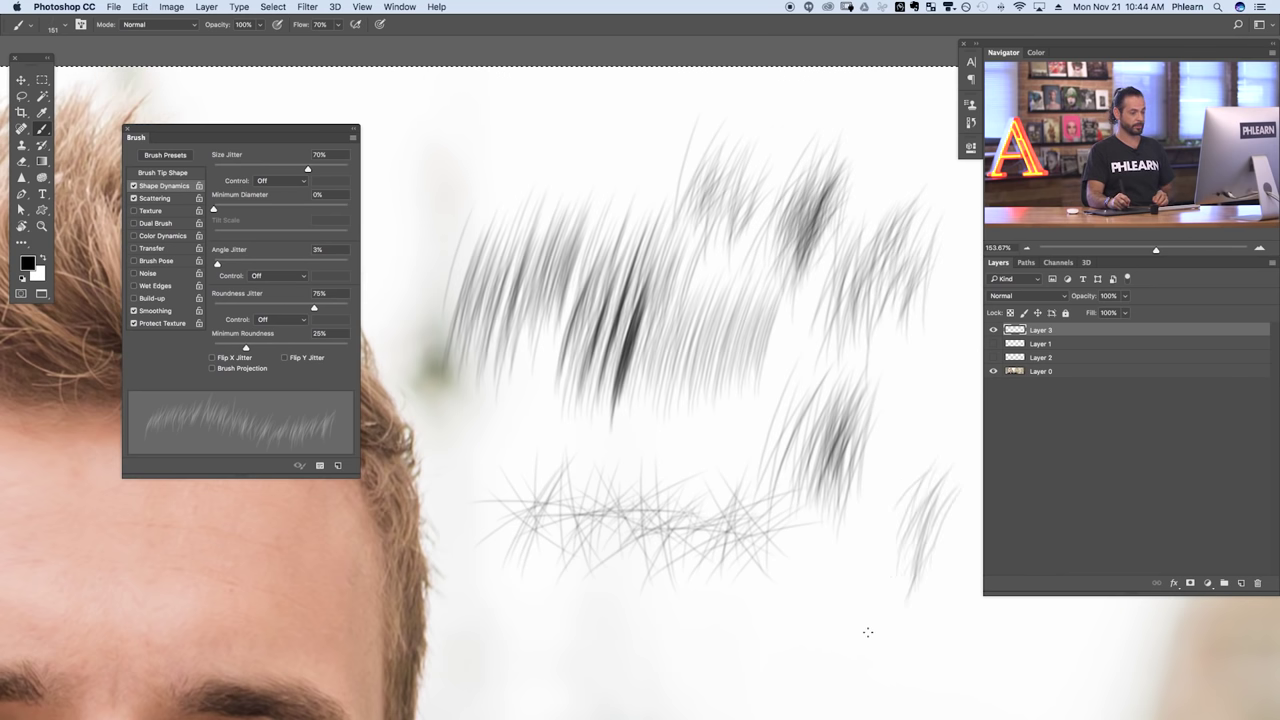
drag(825, 690, 870, 580)
scroll(830, 600, down, 3)
mouse_move(620, 630)
mouse_down()
mouse_move(655, 490)
mouse_move(668, 510)
mouse_up()
drag(650, 625, 675, 520)
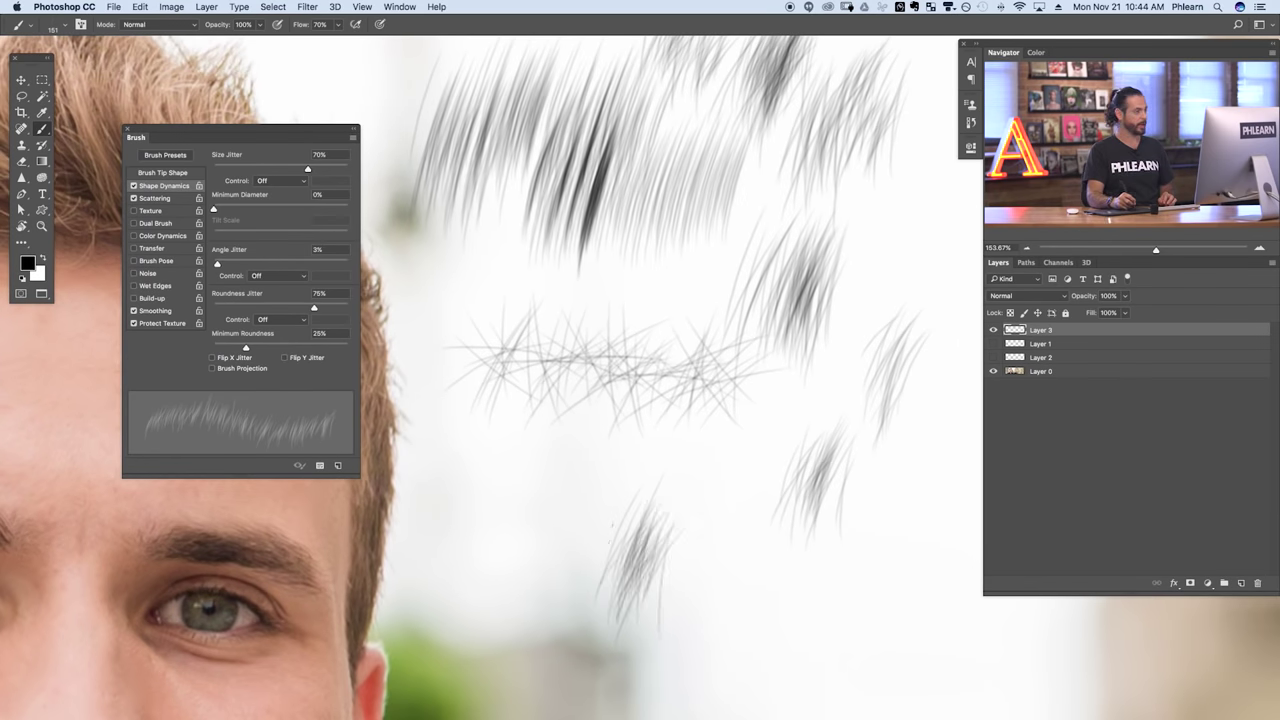
- Set the brush tip Spacing to 1% and paint several short hair clumps below the earlier strokes
click(163, 173)
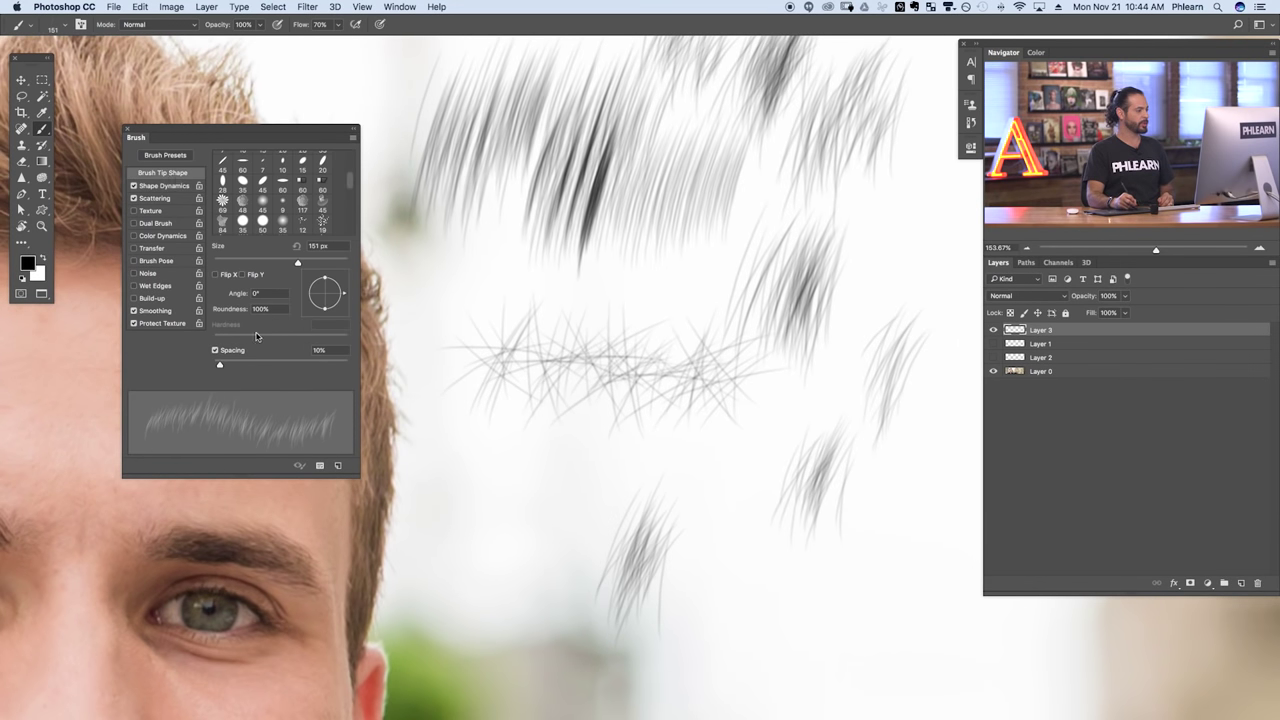
drag(221, 368, 215, 366)
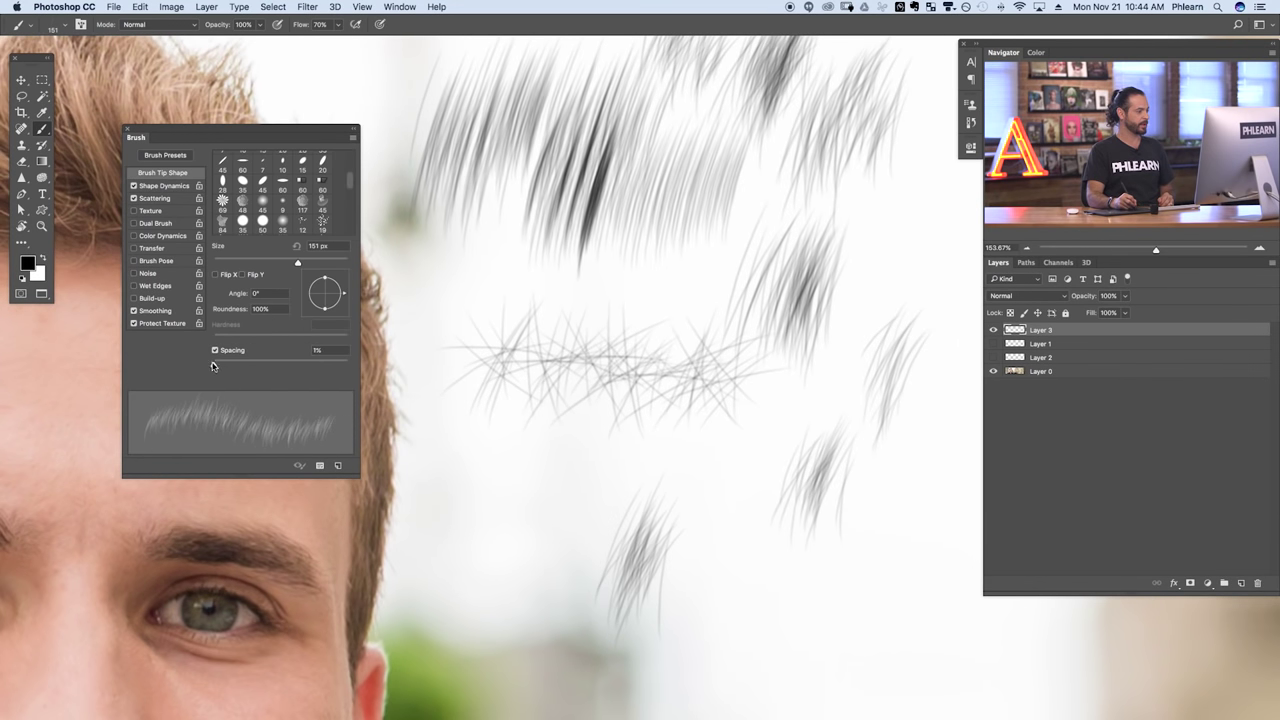
drag(716, 548, 722, 590)
drag(705, 650, 760, 530)
drag(765, 670, 815, 555)
drag(805, 650, 855, 548)
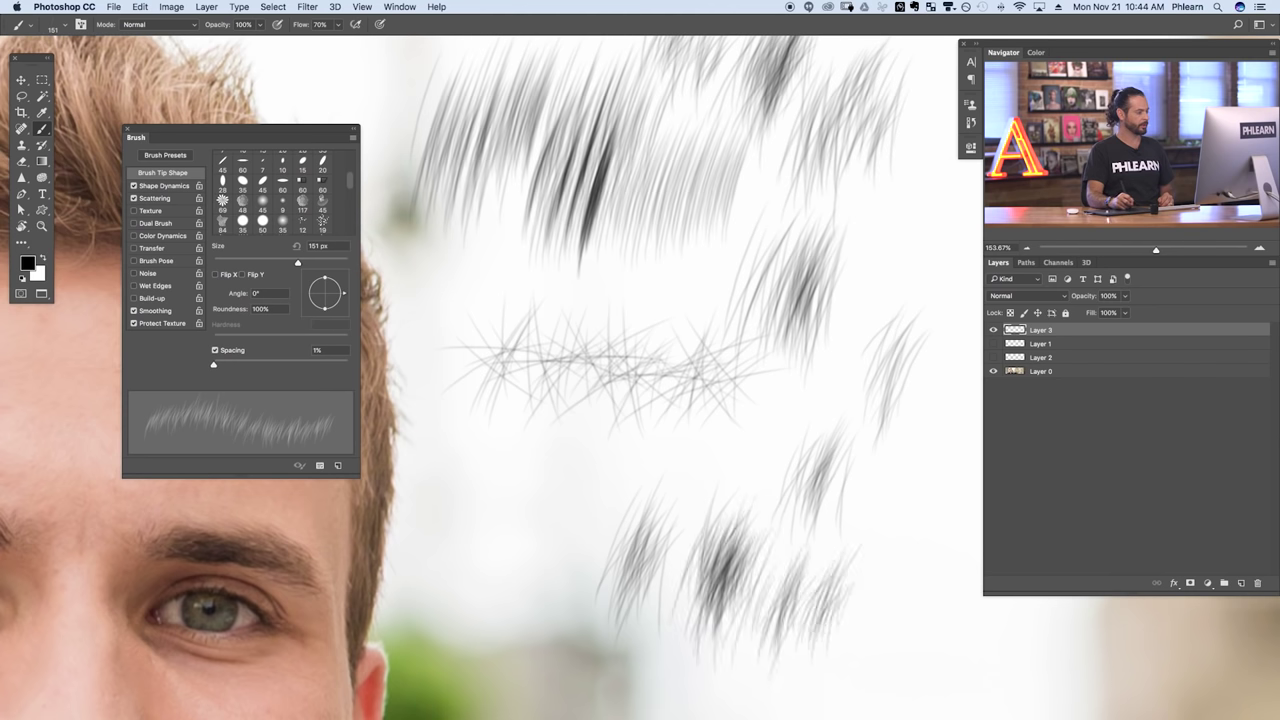
- Reduce the scatter to 20% and paint two dense hair clumps to test it
click(178, 198)
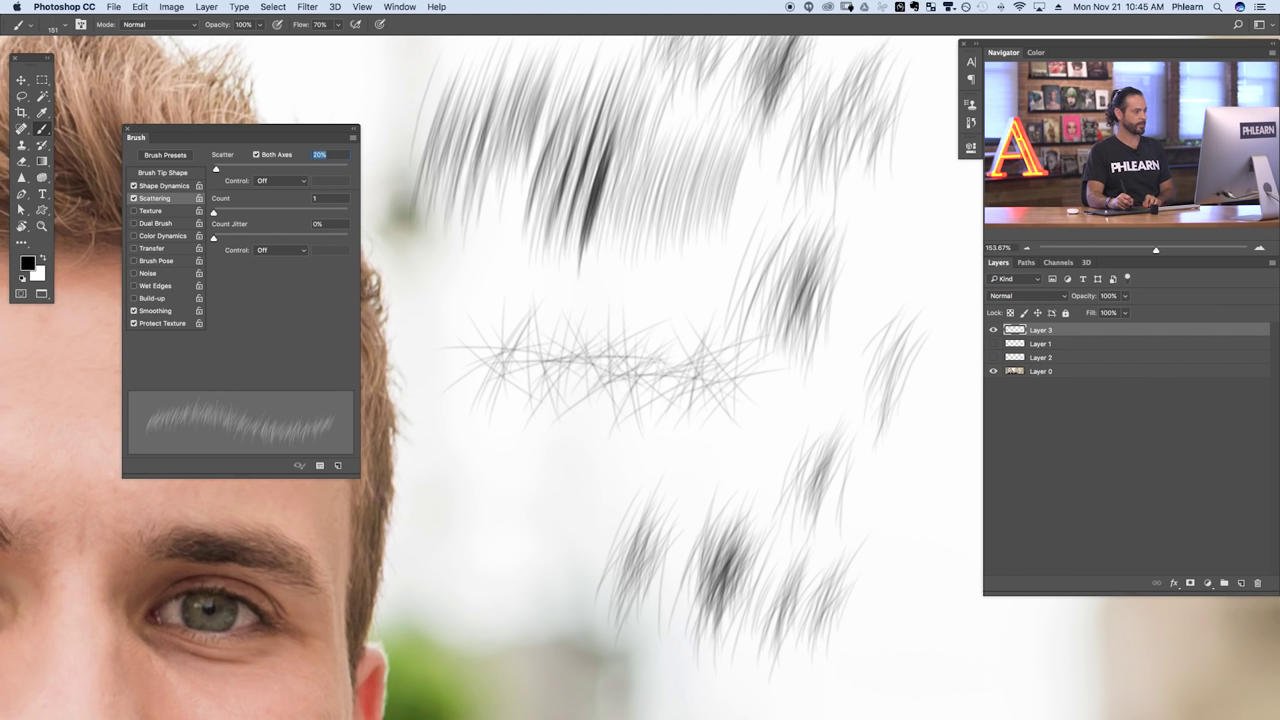
mouse_move(520, 548)
mouse_down()
mouse_move(508, 576)
mouse_move(517, 560)
mouse_up()
mouse_move(553, 550)
mouse_down()
mouse_move(543, 610)
mouse_move(600, 484)
mouse_up()
drag(545, 620, 598, 492)
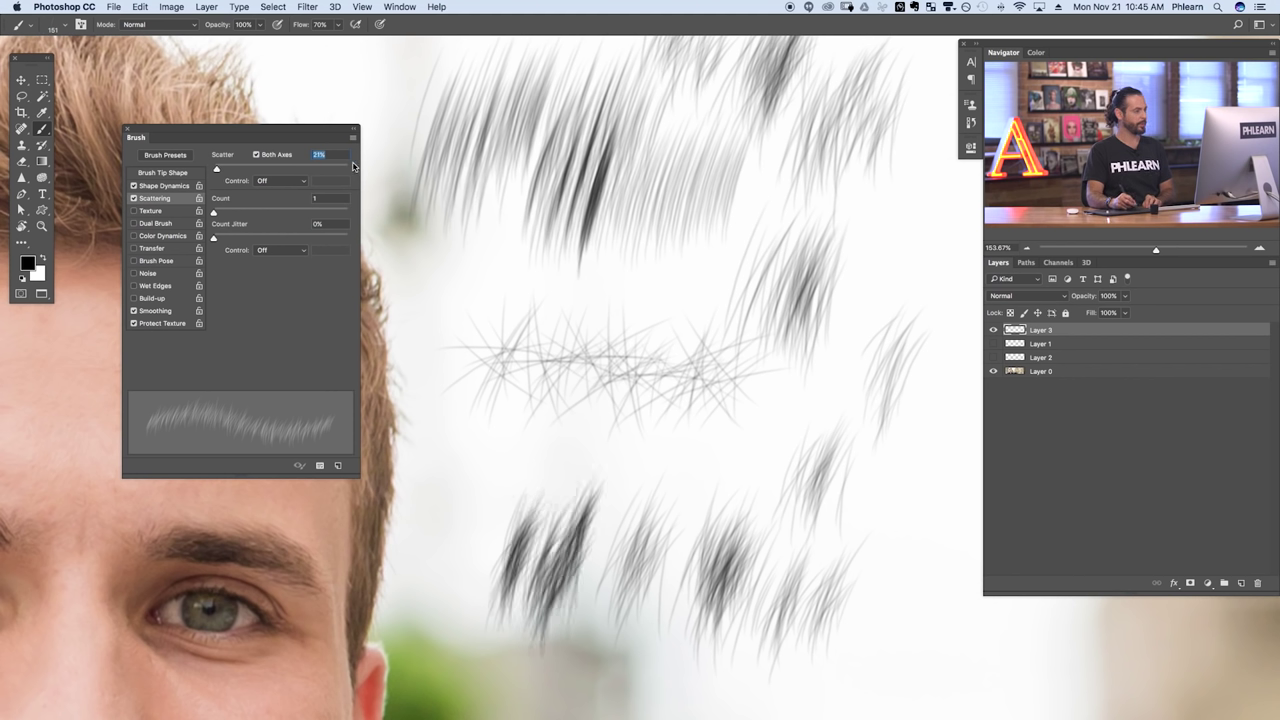
- Set the scatter to 26% and paint more hair clumps and a dense hair patch across the bright background
drag(455, 590, 518, 428)
mouse_move(430, 626)
mouse_down()
mouse_move(486, 498)
mouse_move(466, 498)
mouse_up()
drag(570, 716, 644, 610)
mouse_move(885, 715)
mouse_down()
mouse_move(928, 612)
mouse_move(955, 605)
mouse_up()
drag(925, 718, 985, 620)
mouse_move(850, 718)
mouse_down()
mouse_move(900, 632)
mouse_move(726, 570)
mouse_up()
key(space)
mouse_move(818, 478)
mouse_down()
mouse_move(860, 470)
mouse_move(884, 496)
mouse_up()
mouse_move(806, 520)
mouse_down()
mouse_move(900, 550)
mouse_move(845, 545)
mouse_up()
key(space)
drag(750, 387, 693, 424)
click(805, 365)
mouse_move(805, 365)
mouse_down()
mouse_move(910, 355)
mouse_move(830, 415)
mouse_up()
key(space)
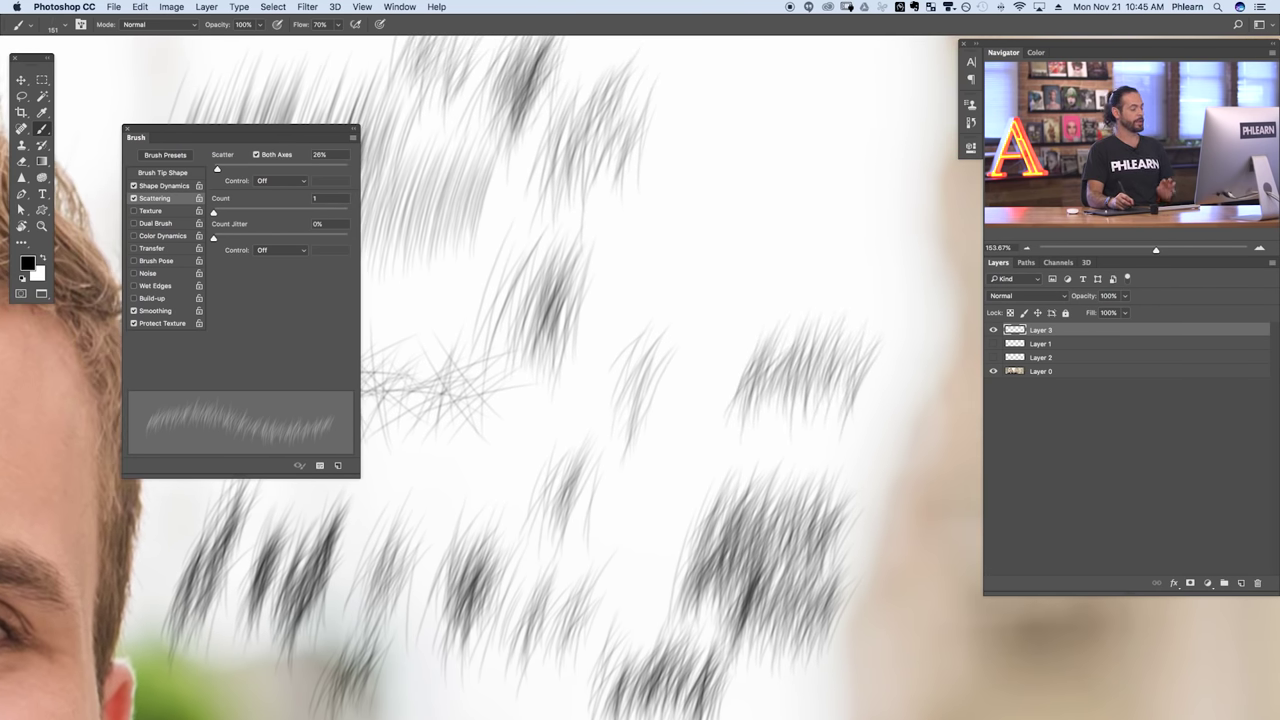
- Save the tuned hair brush as a named new brush preset with its brush size captured
click(352, 139)
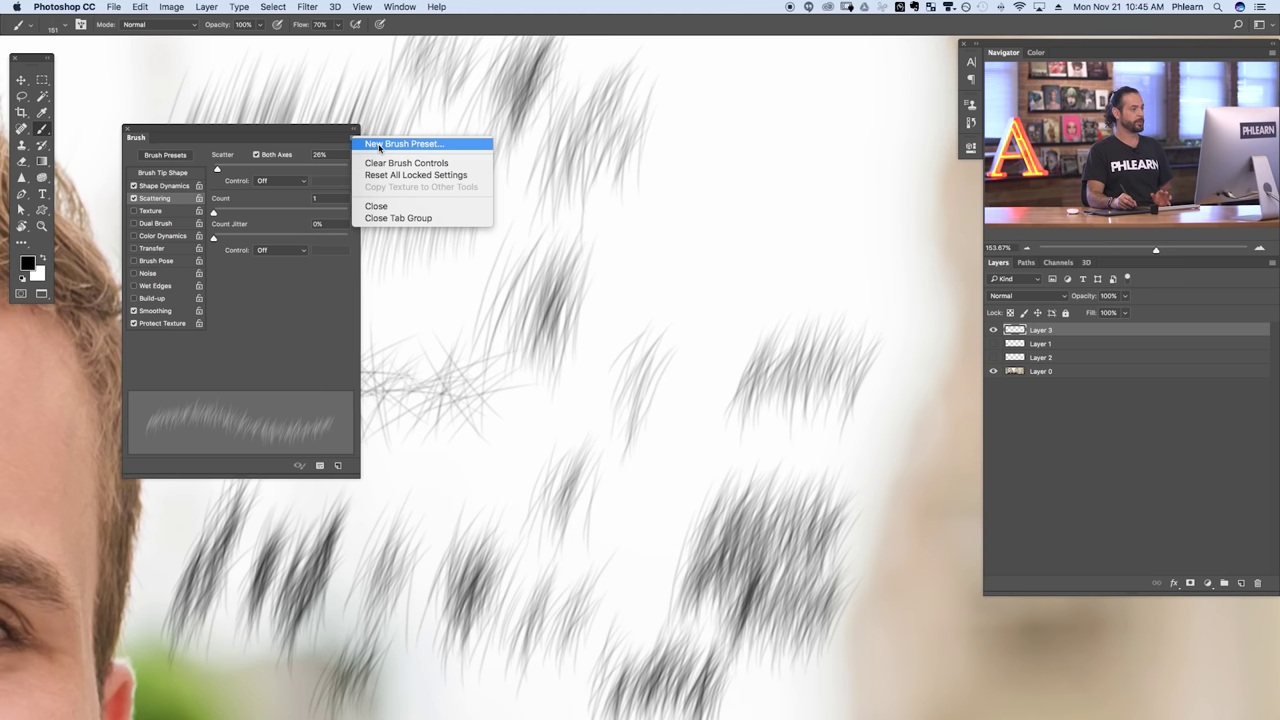
click(397, 145)
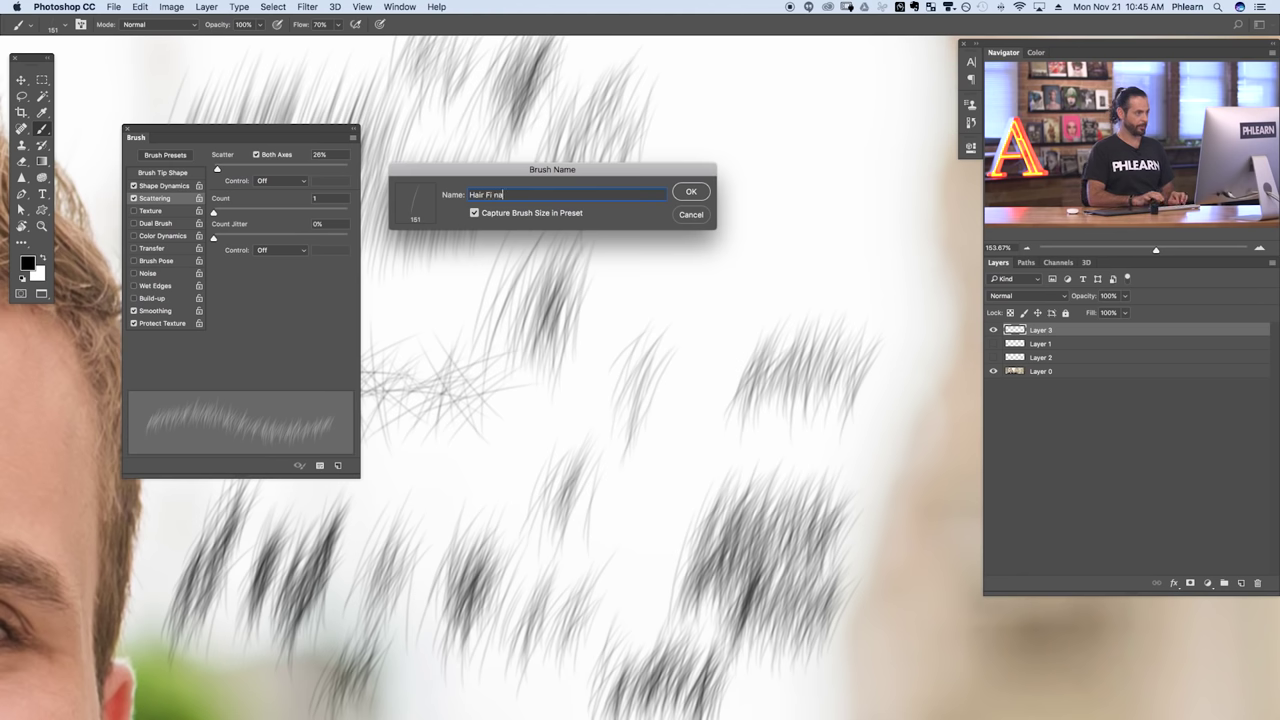
key(Return)
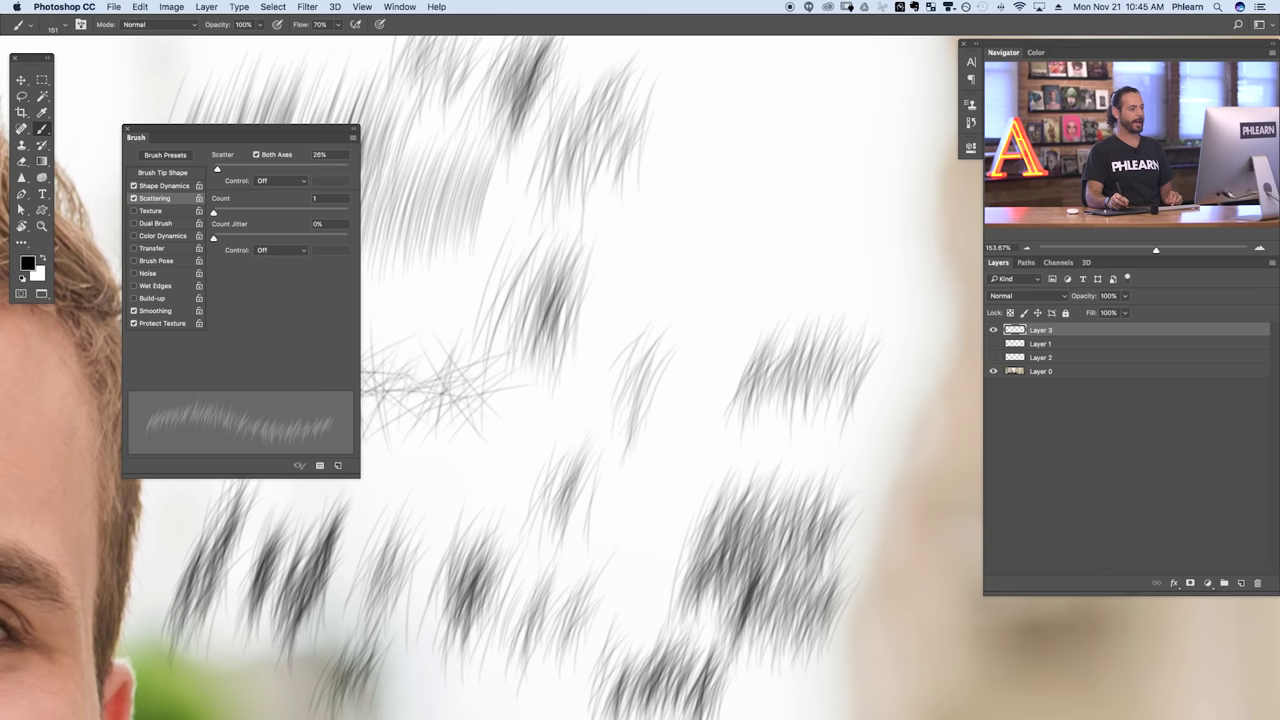
- Paint another dense hair clump on the bright background and toggle Layer 3's visibility to compare the photo with and without the strokes
mouse_move(700, 250)
mouse_down()
mouse_move(840, 245)
mouse_move(800, 255)
mouse_move(778, 230)
mouse_up()
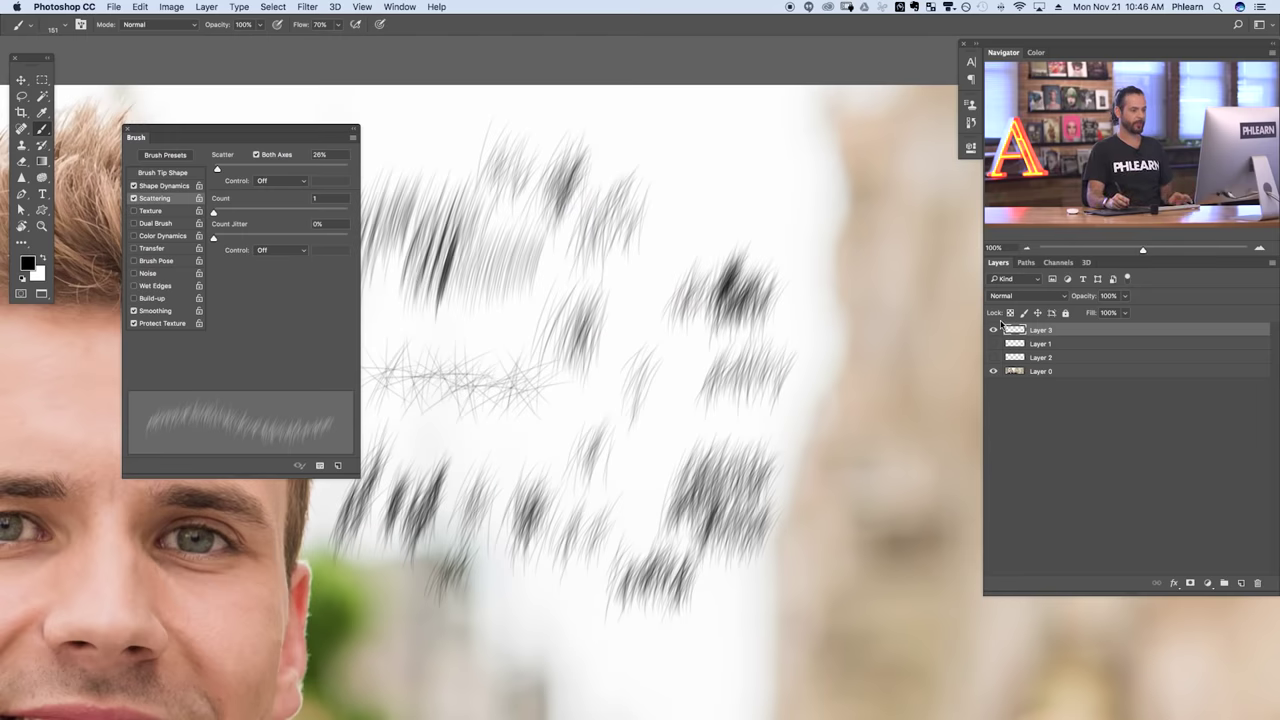
click(994, 331)
click(994, 331)
click(994, 331)
click(994, 331)
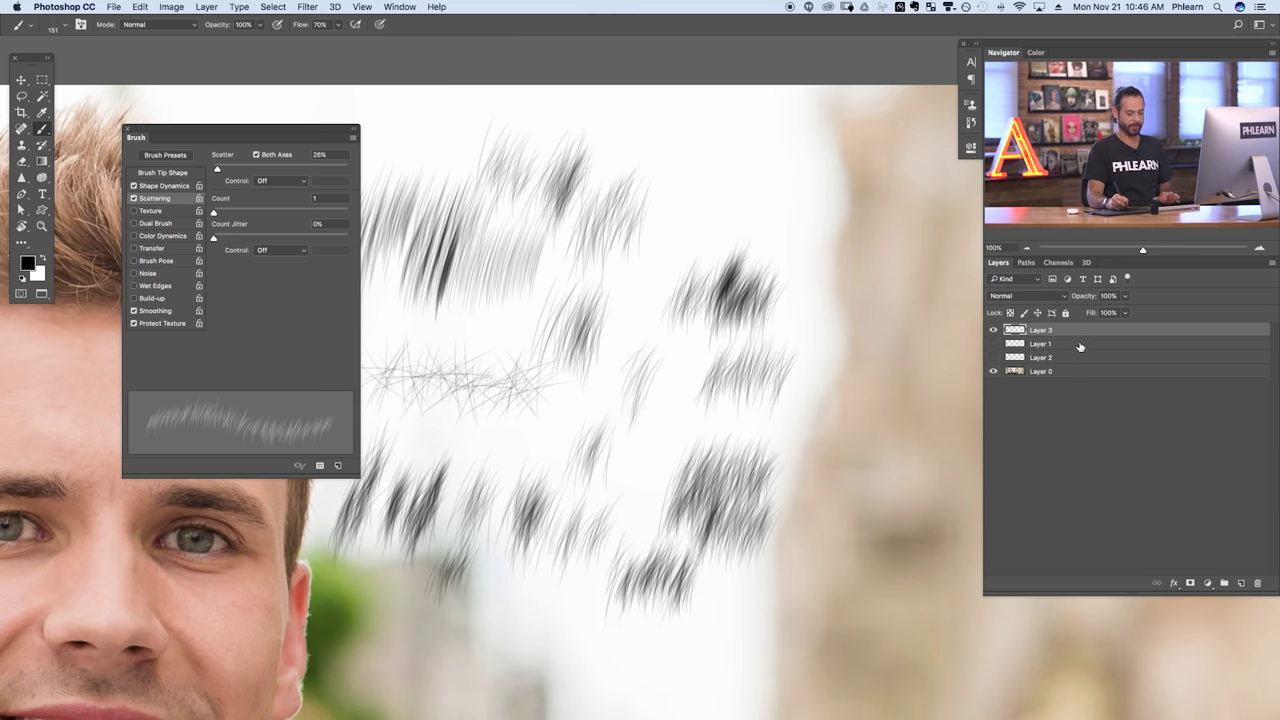
- Delete the test-stroke Layer 3 and move the brush settings clear of the man's face
key(Delete)
drag(297, 129, 884, 97)
drag(318, 398, 581, 392)
drag(501, 407, 523, 337)
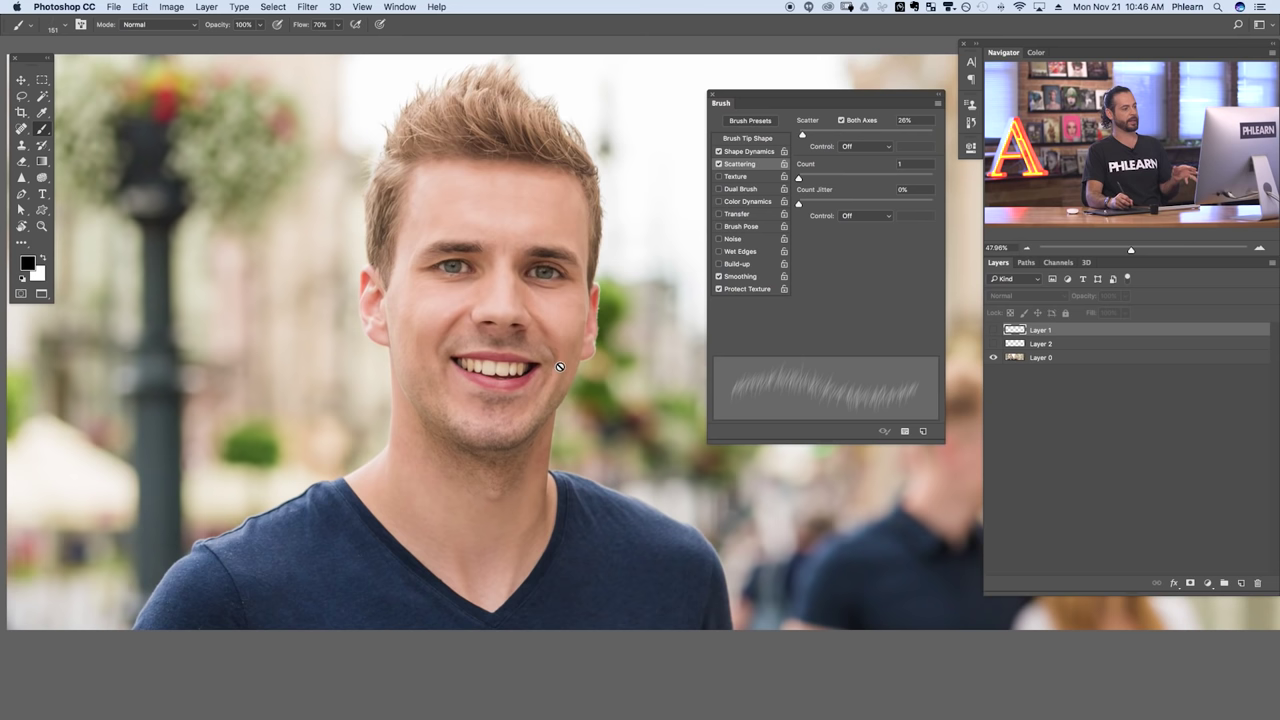
- With Layer 0 active, turn the Work Path around the man into an anti-aliased new selection with a 1-pixel feather
click(1074, 358)
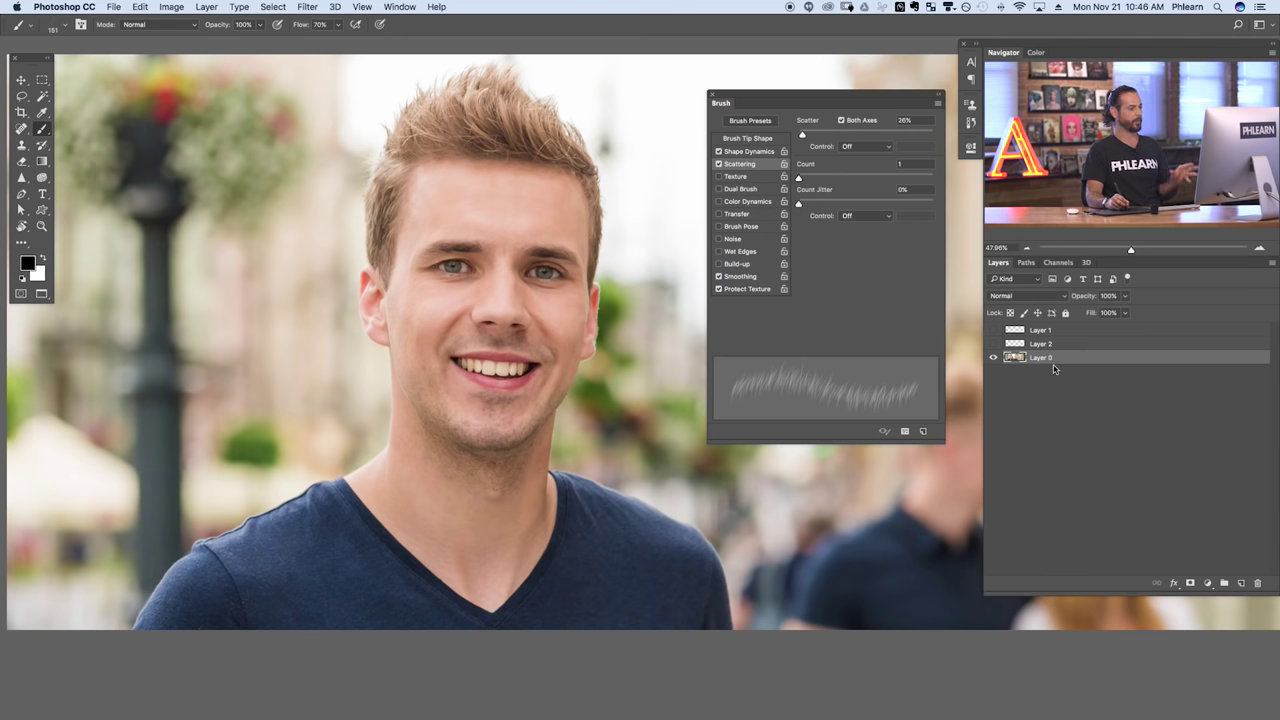
click(1027, 263)
right_click(1025, 280)
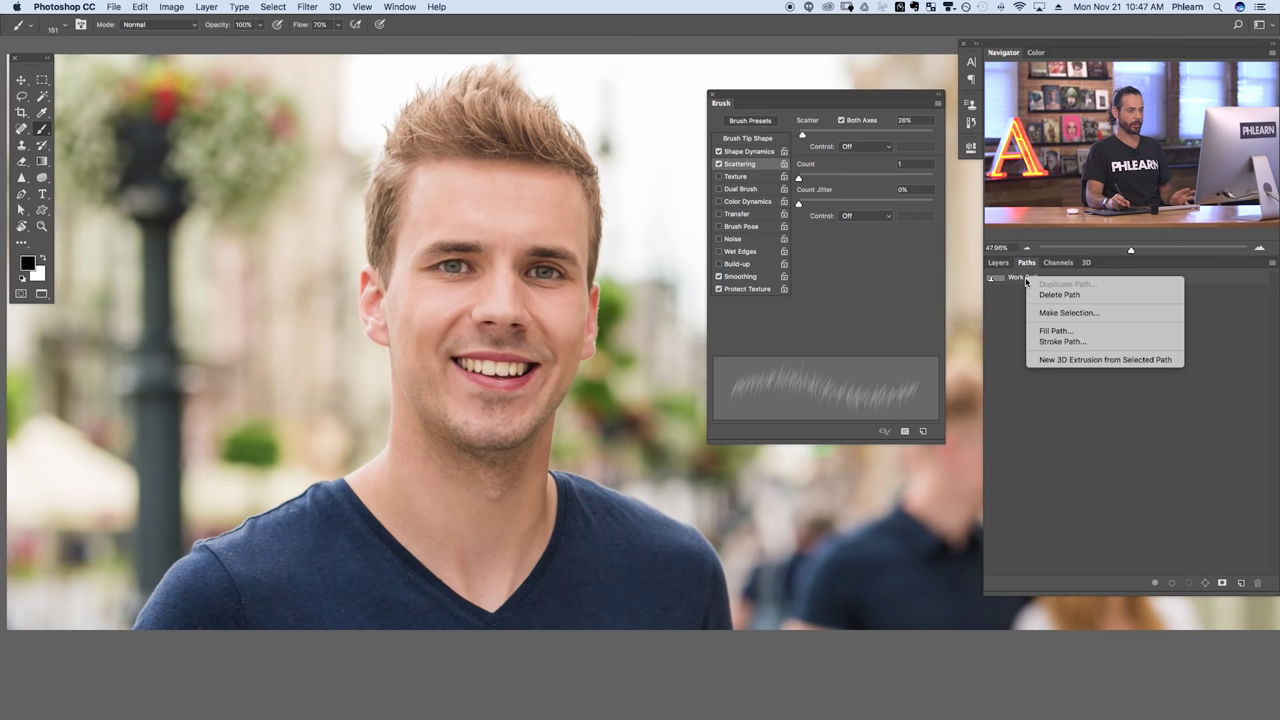
click(1060, 313)
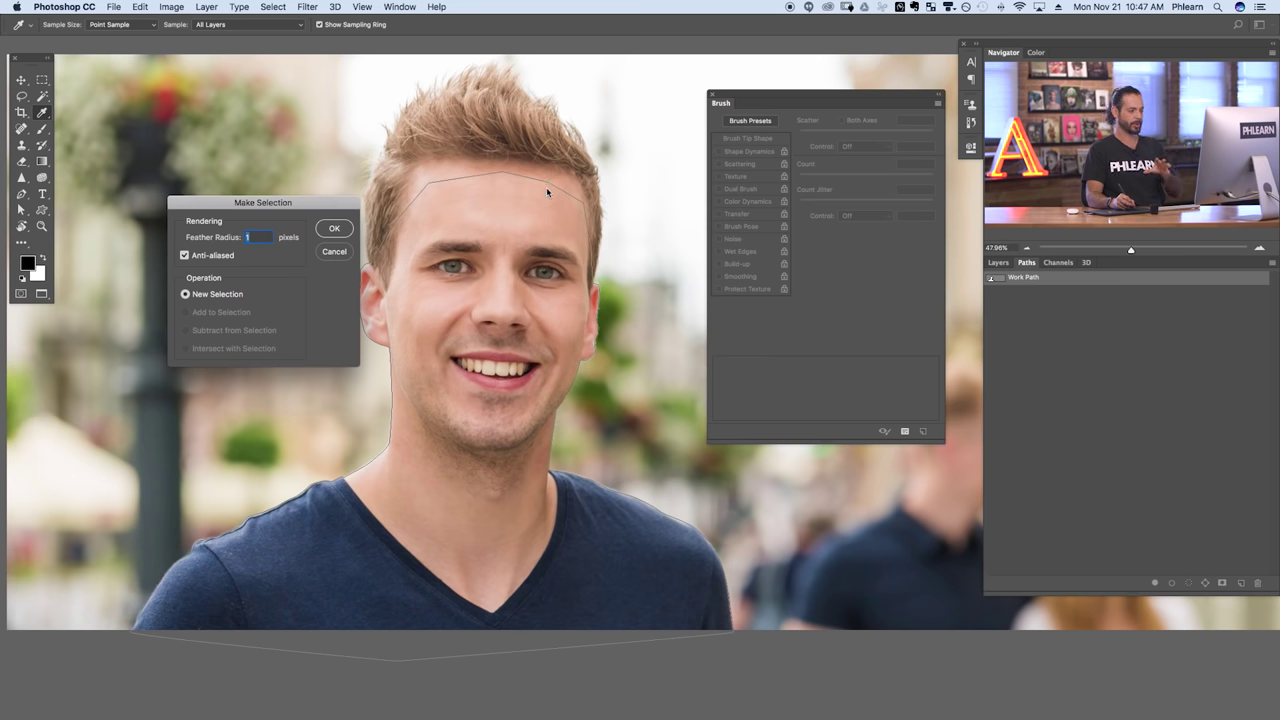
click(334, 229)
key(b)
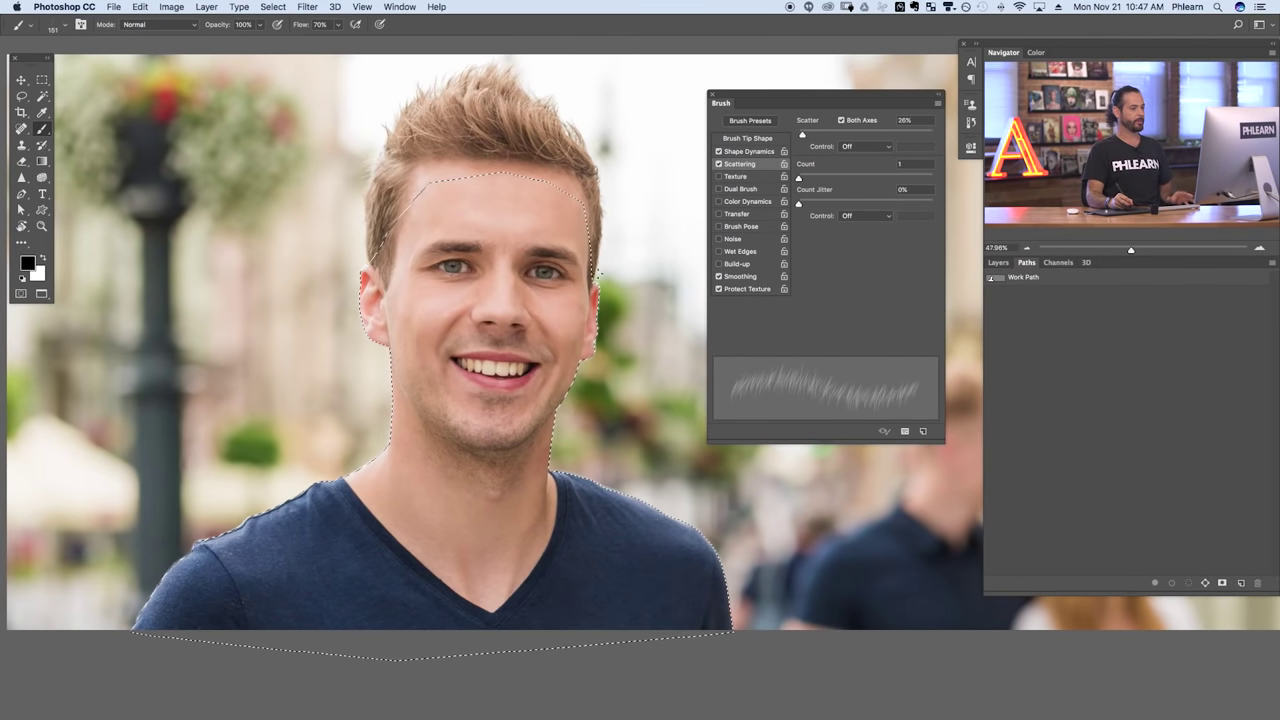
- Add a layer mask to Layer 0 from the selection and delete the hidden Layer 1 and Layer 2
click(998, 262)
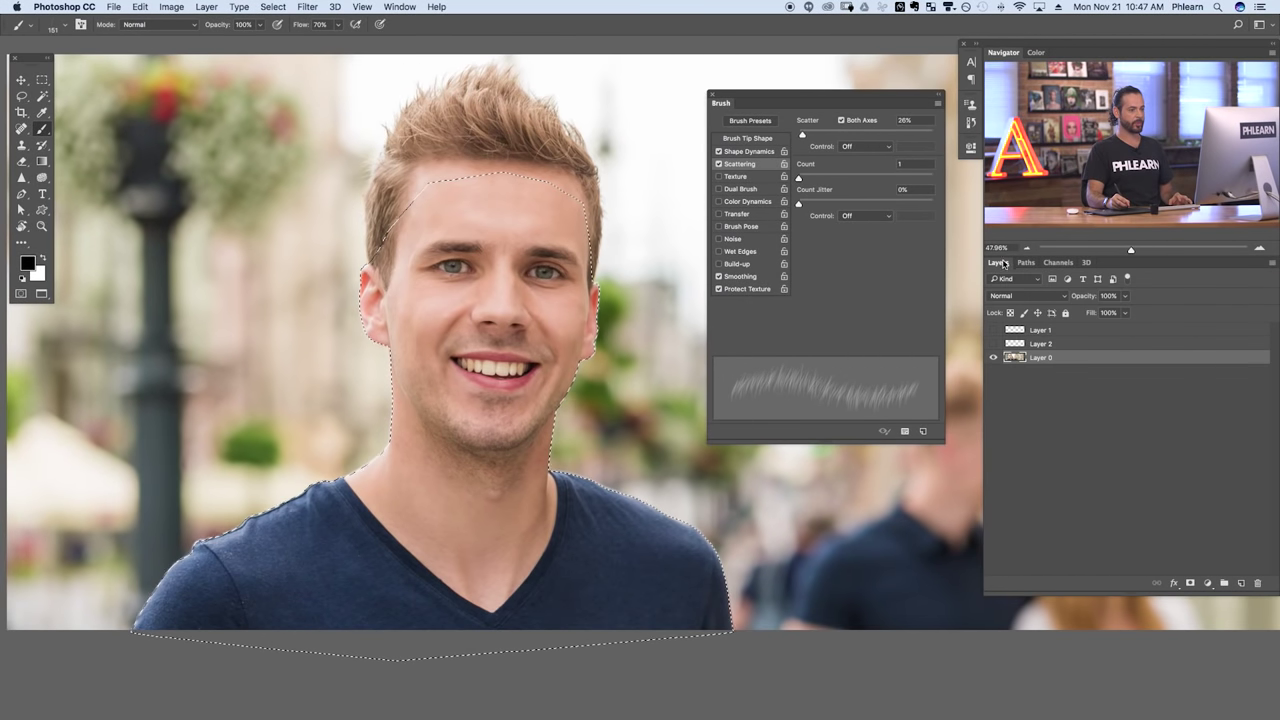
click(1190, 583)
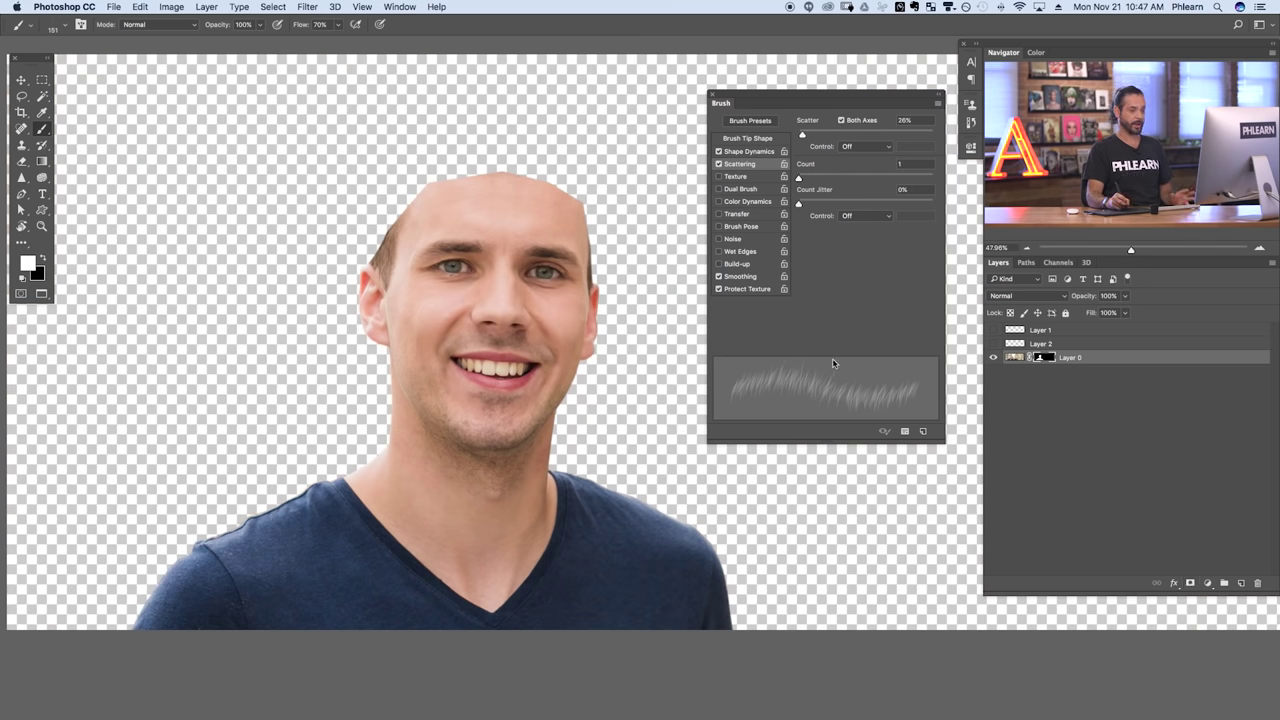
click(1082, 344)
shift+click(1094, 331)
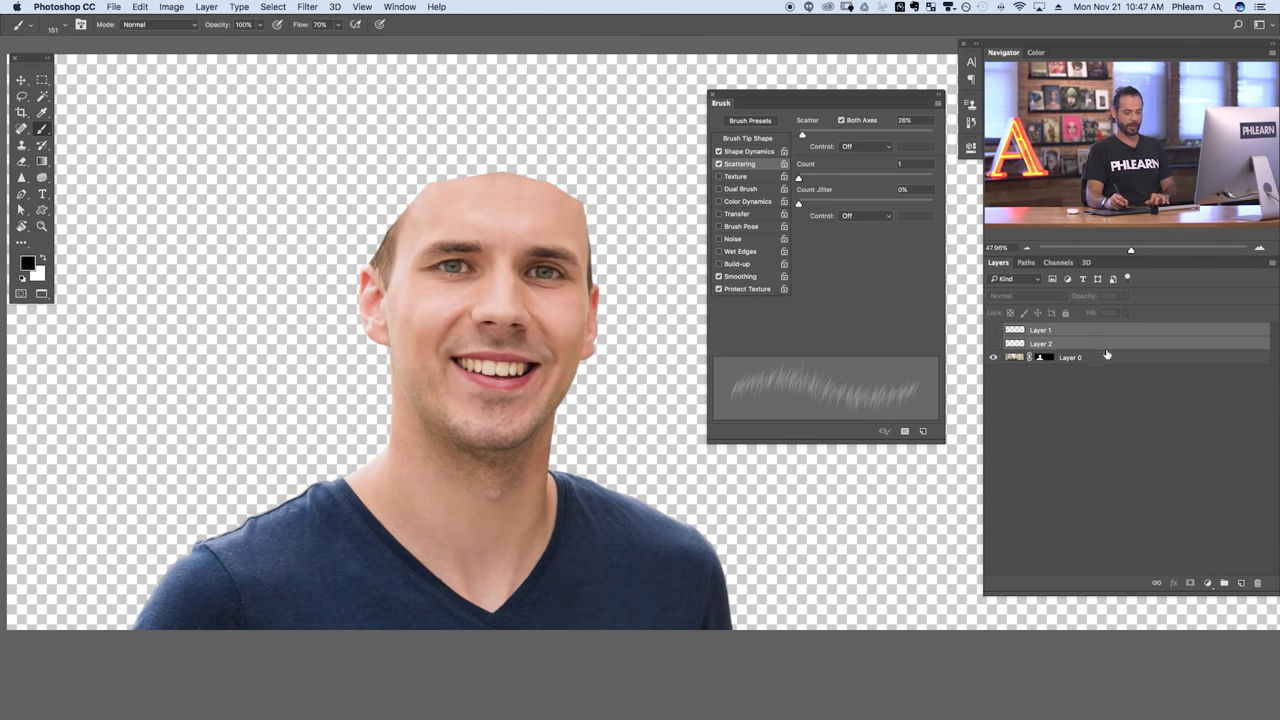
key(BackSpace)
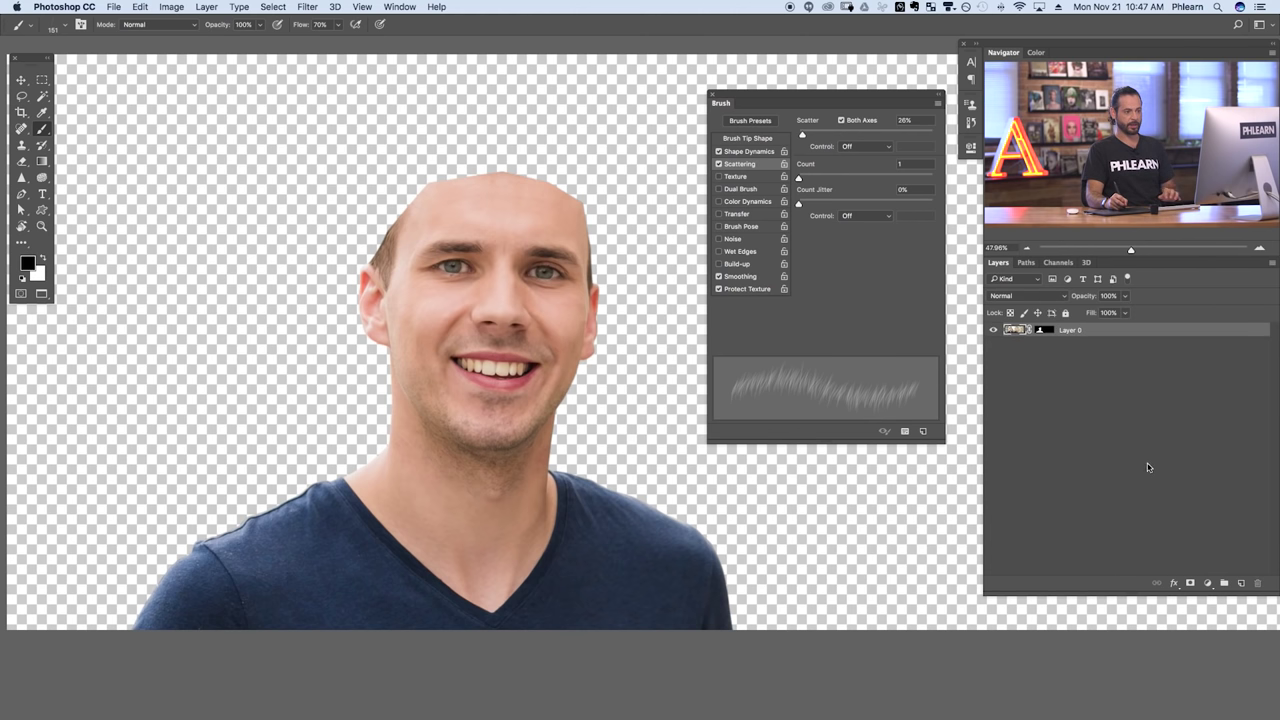
- Add a white (ffffff) Solid Color fill layer and place it beneath Layer 0
click(1207, 586)
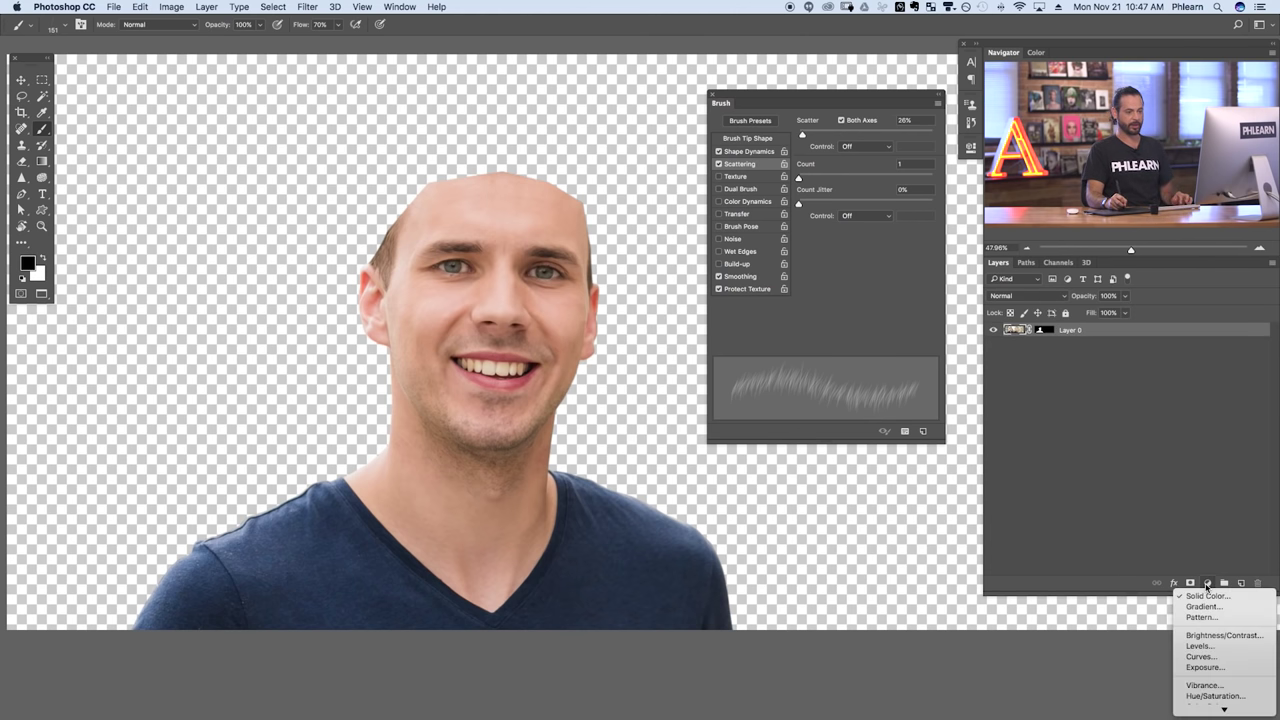
click(1205, 595)
text(ffffff)
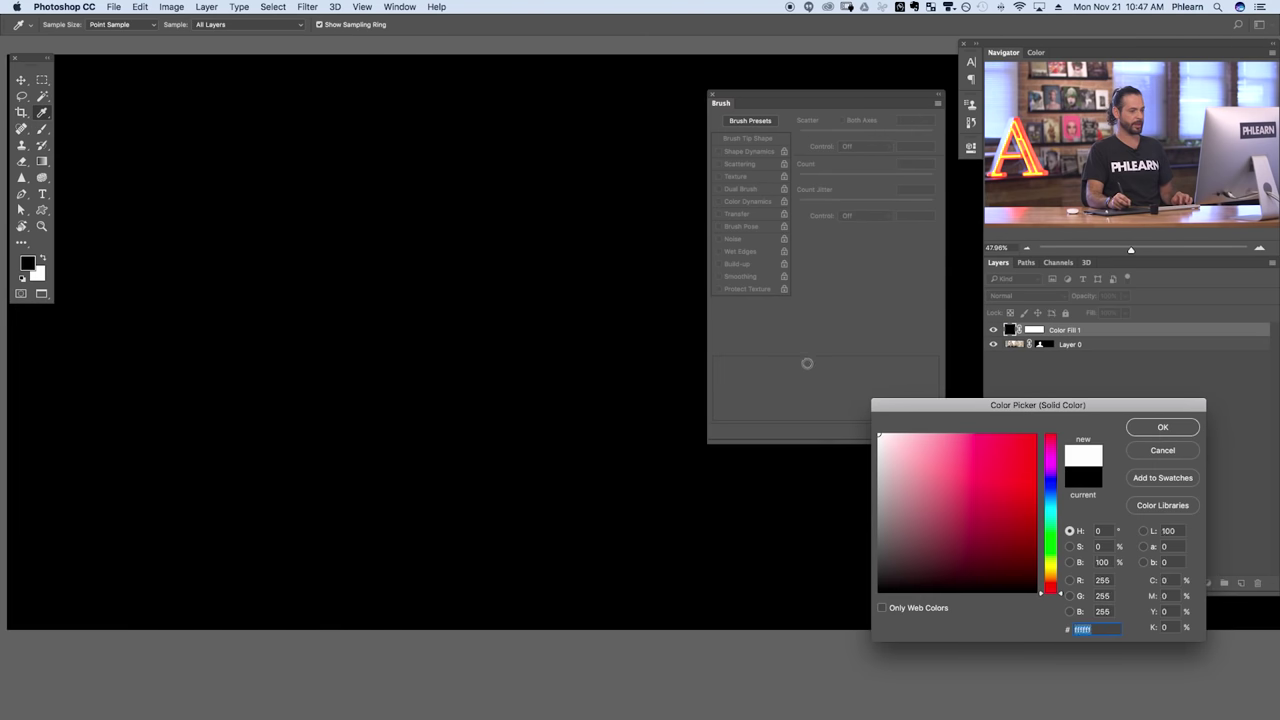
key(Return)
key(b)
drag(1118, 338, 1127, 381)
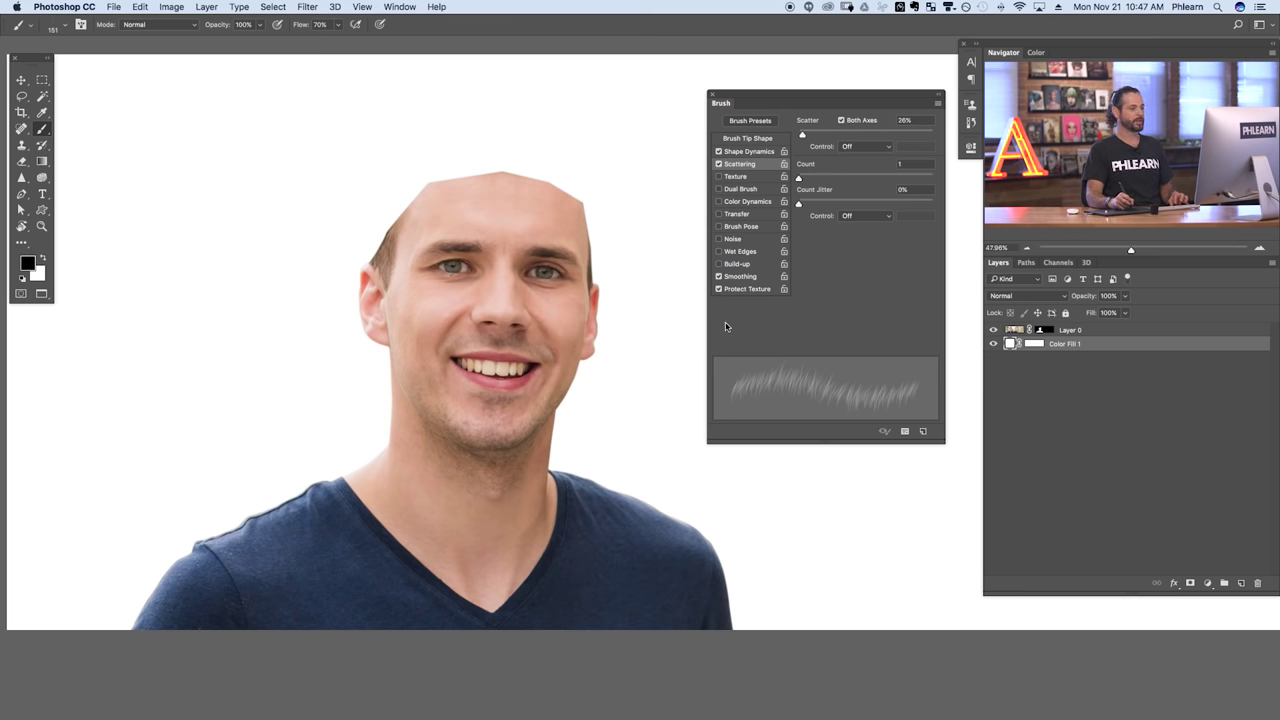
- Toggle the white fill layer and Layer 0 off and on to check the cutout against the background
click(992, 344)
click(993, 343)
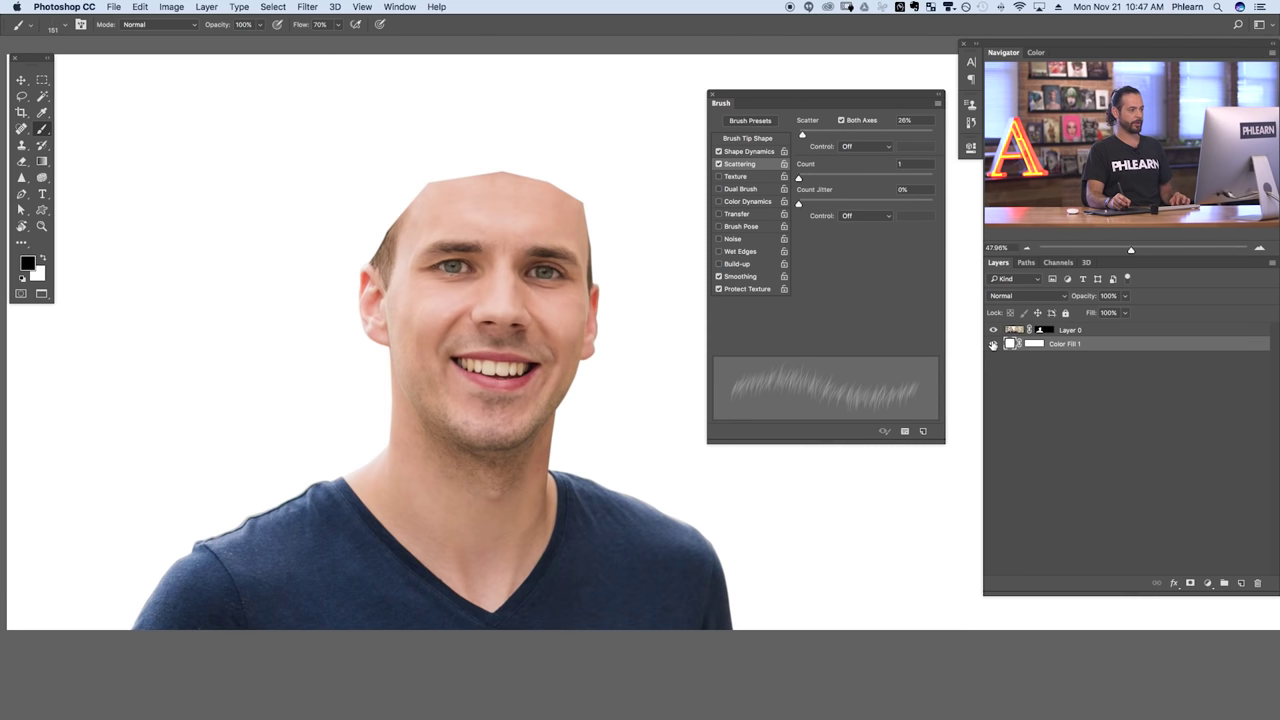
click(993, 330)
click(993, 330)
click(993, 330)
click(993, 330)
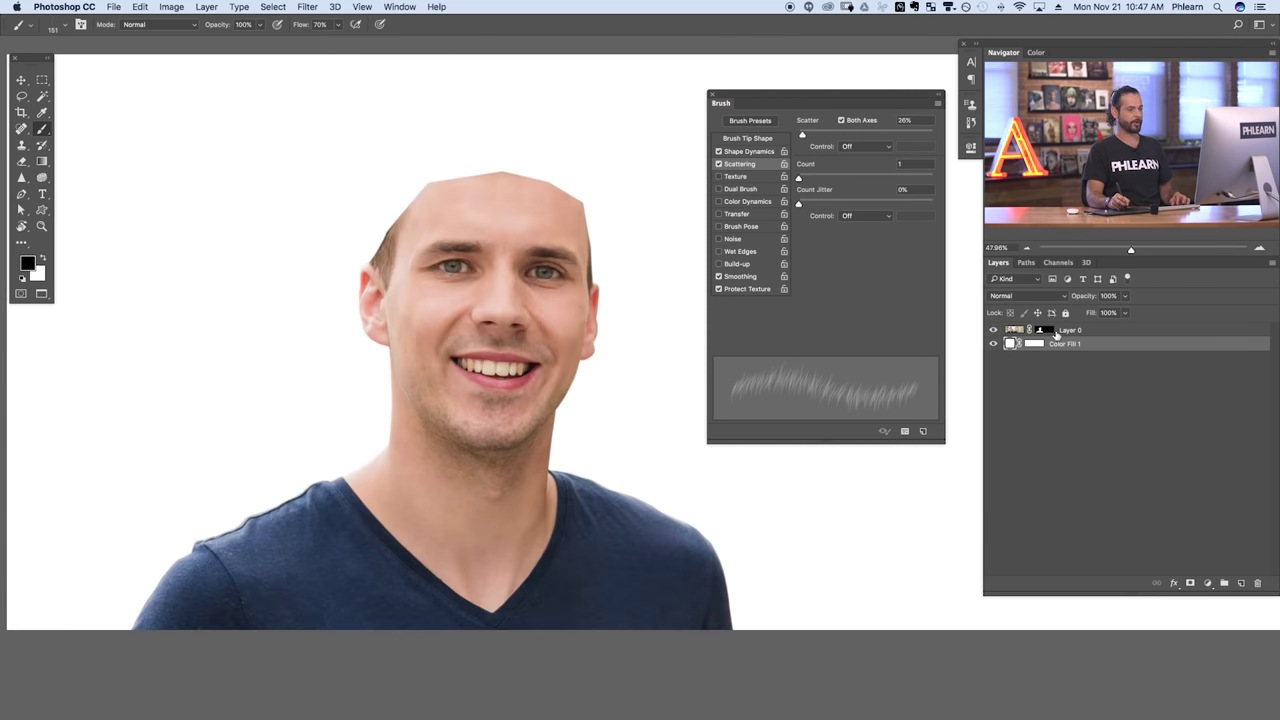
- Paint white hair-brush strokes on Layer 0's mask to bring back the hair across the top of the head and down its left side
drag(524, 218, 533, 358)
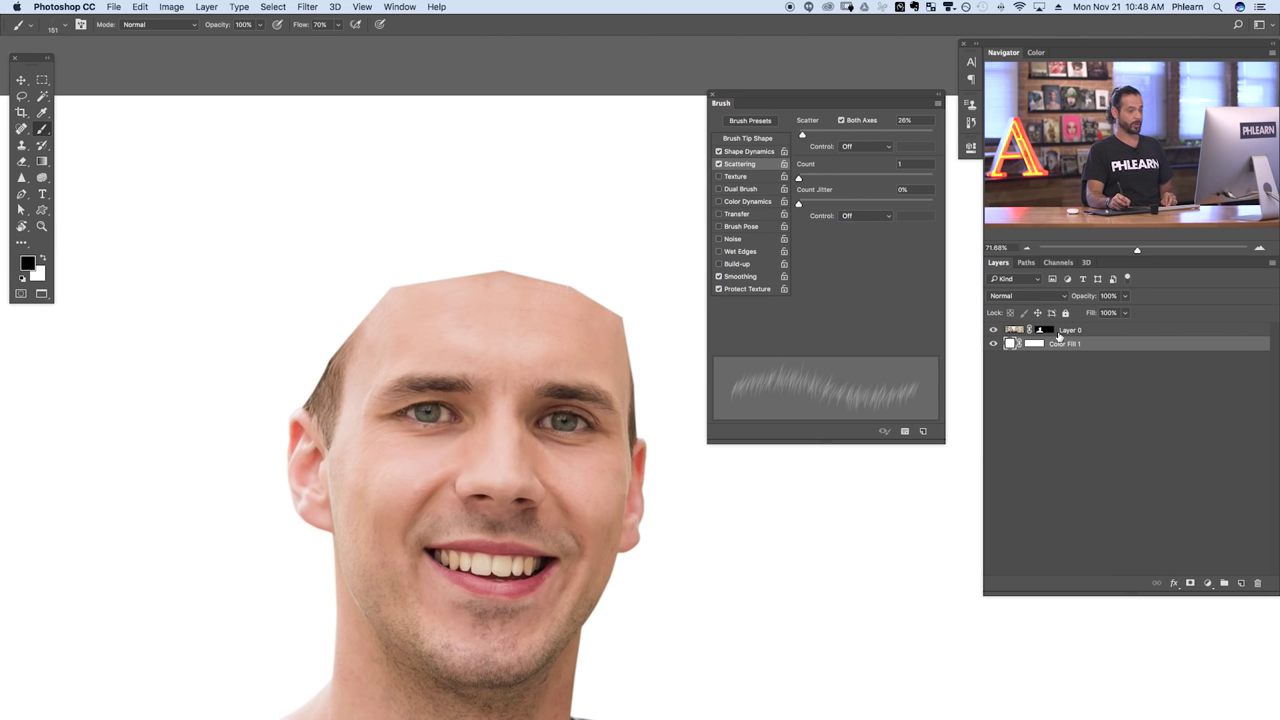
click(1043, 332)
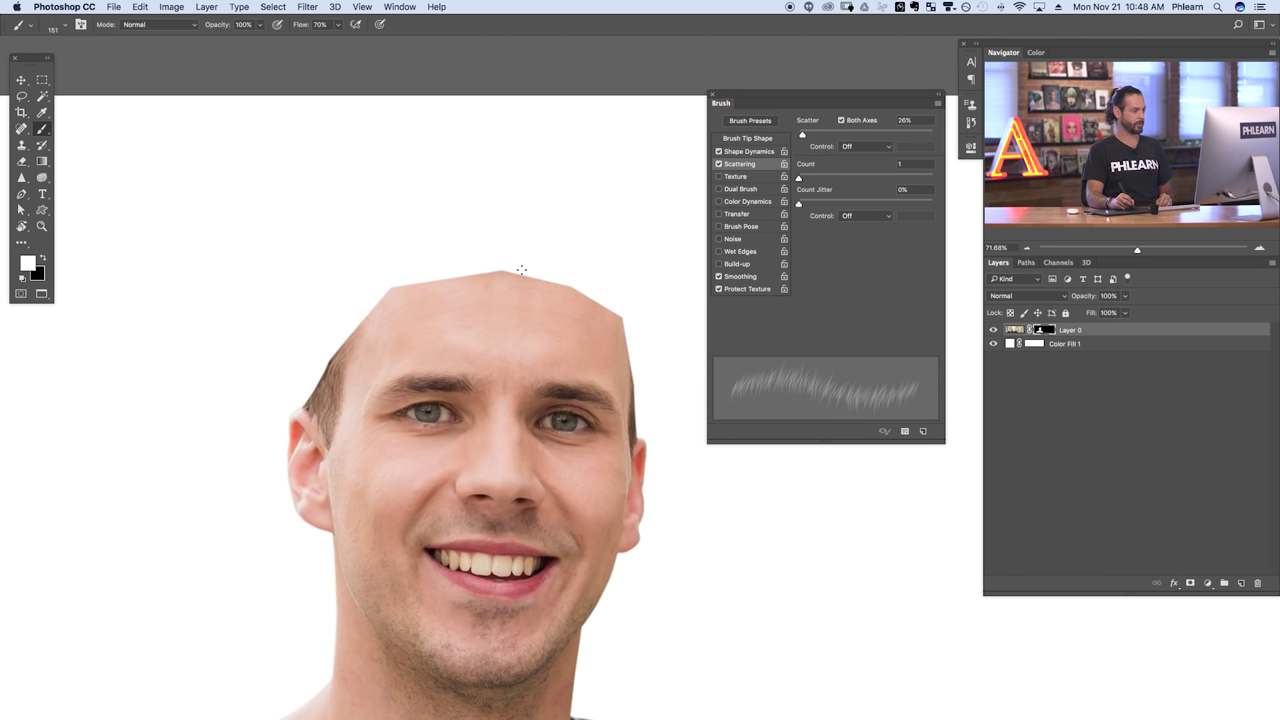
mouse_move(530, 290)
mouse_down()
mouse_move(542, 225)
mouse_move(538, 240)
mouse_move(526, 212)
mouse_move(512, 214)
mouse_up()
mouse_move(505, 272)
mouse_down()
mouse_move(500, 218)
mouse_move(494, 234)
mouse_up()
drag(472, 300, 488, 242)
mouse_move(400, 282)
mouse_down()
mouse_move(489, 240)
mouse_move(468, 226)
mouse_up()
mouse_move(452, 272)
mouse_down()
mouse_move(450, 222)
mouse_move(434, 232)
mouse_up()
drag(404, 300, 406, 246)
mouse_move(378, 326)
mouse_down()
mouse_move(364, 280)
mouse_move(350, 290)
mouse_up()
mouse_move(338, 365)
mouse_down()
mouse_move(372, 262)
mouse_move(450, 214)
mouse_up()
drag(440, 262, 530, 208)
mouse_move(500, 250)
mouse_down()
mouse_move(532, 210)
mouse_move(560, 204)
mouse_up()
mouse_move(556, 284)
mouse_down()
mouse_move(568, 230)
mouse_move(560, 248)
mouse_up()
mouse_move(628, 316)
mouse_down()
mouse_move(598, 270)
mouse_move(558, 244)
mouse_up()
mouse_move(594, 298)
mouse_down()
mouse_move(562, 230)
mouse_move(582, 228)
mouse_move(594, 254)
mouse_move(582, 242)
mouse_up()
mouse_move(408, 254)
mouse_down()
mouse_move(362, 345)
mouse_move(408, 275)
mouse_move(390, 264)
mouse_move(455, 208)
mouse_move(413, 241)
mouse_move(528, 194)
mouse_up()
mouse_move(548, 258)
mouse_down()
mouse_move(570, 190)
mouse_move(556, 190)
mouse_up()
mouse_move(322, 398)
mouse_down()
mouse_move(342, 316)
mouse_move(318, 342)
mouse_move(346, 282)
mouse_up()
mouse_move(318, 346)
mouse_down()
mouse_move(348, 274)
mouse_move(388, 236)
mouse_move(344, 256)
mouse_up()
mouse_move(328, 308)
mouse_down()
mouse_move(358, 242)
mouse_move(348, 232)
mouse_up()
mouse_move(374, 250)
mouse_down()
mouse_move(386, 206)
mouse_move(414, 206)
mouse_up()
drag(417, 262, 444, 192)
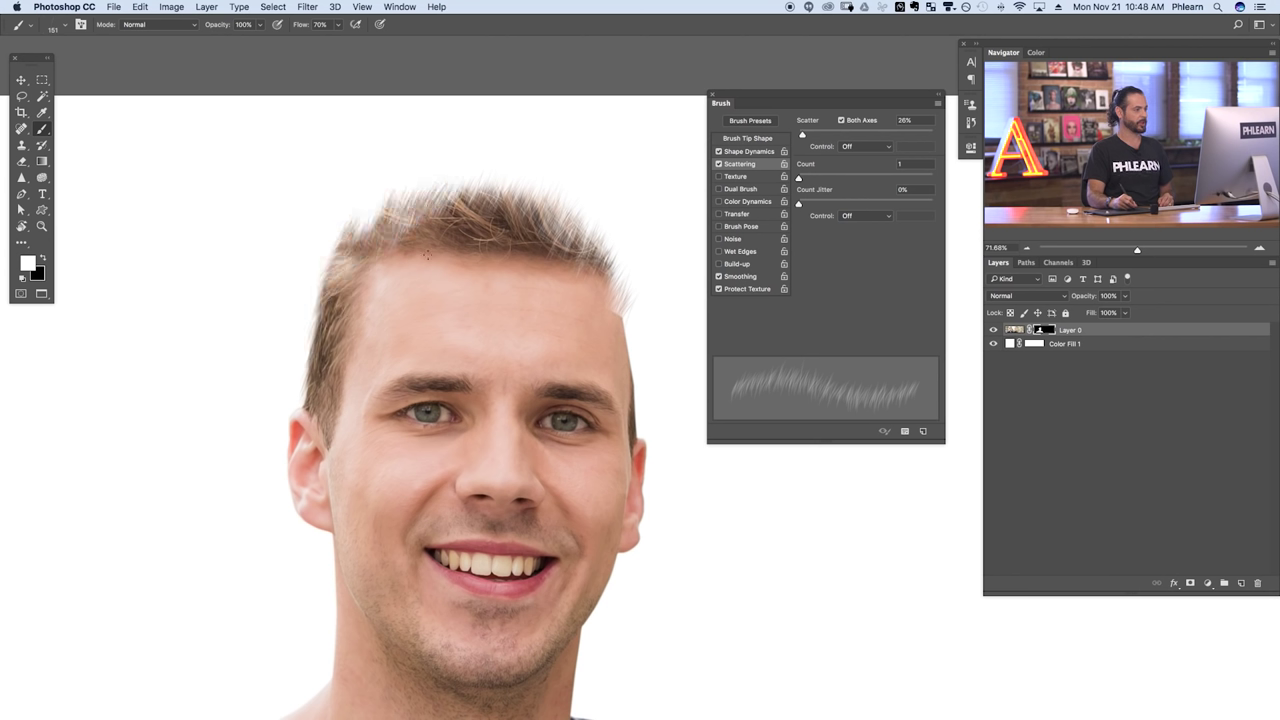
mouse_move(378, 240)
mouse_down()
mouse_move(420, 182)
mouse_move(424, 194)
mouse_move(416, 186)
mouse_up()
drag(356, 248, 388, 194)
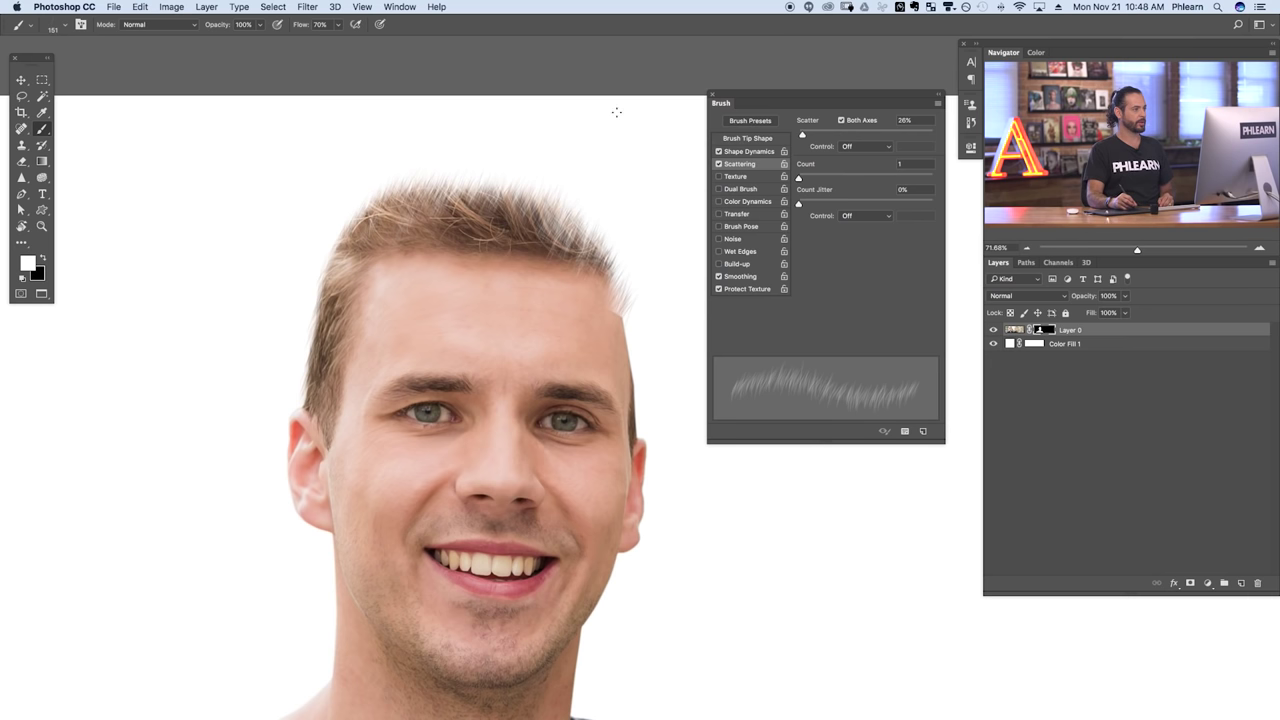
- Show the layer mask's properties and lower its Density so the hidden hair and background show through
click(404, 7)
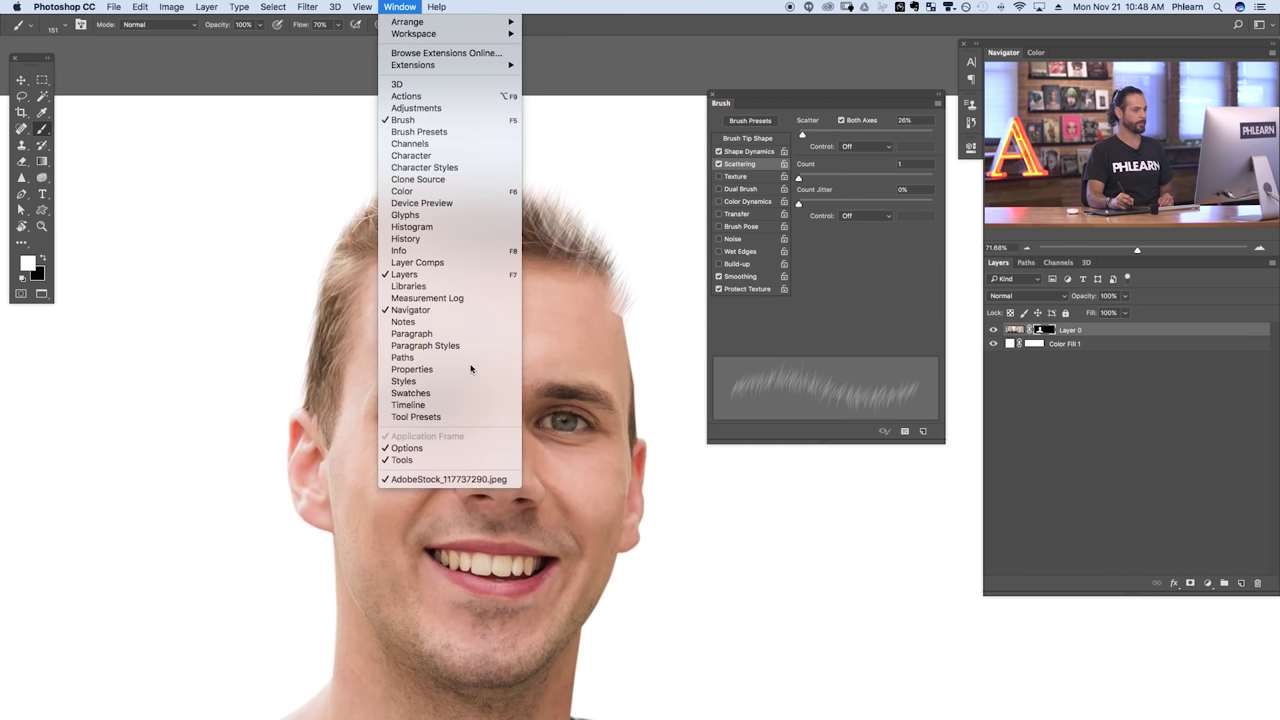
click(430, 369)
drag(937, 229, 886, 243)
- Paint white on Layer 0's mask along the right side, crown and left side to restore the full hair outline
mouse_move(629, 302)
mouse_down()
mouse_move(638, 410)
mouse_move(626, 285)
mouse_move(598, 228)
mouse_move(610, 301)
mouse_move(628, 298)
mouse_up()
mouse_move(593, 218)
mouse_down()
mouse_move(548, 196)
mouse_move(586, 291)
mouse_move(622, 258)
mouse_up()
mouse_move(538, 190)
mouse_down()
mouse_move(440, 165)
mouse_move(485, 170)
mouse_move(400, 175)
mouse_move(340, 232)
mouse_move(301, 392)
mouse_up()
mouse_move(308, 325)
mouse_down()
mouse_move(461, 186)
mouse_move(532, 165)
mouse_move(521, 192)
mouse_move(561, 182)
mouse_up()
- Return the mask Density to 100%, put the mask properties away, and paint more white hair strokes across the crown and right side
drag(889, 227, 992, 229)
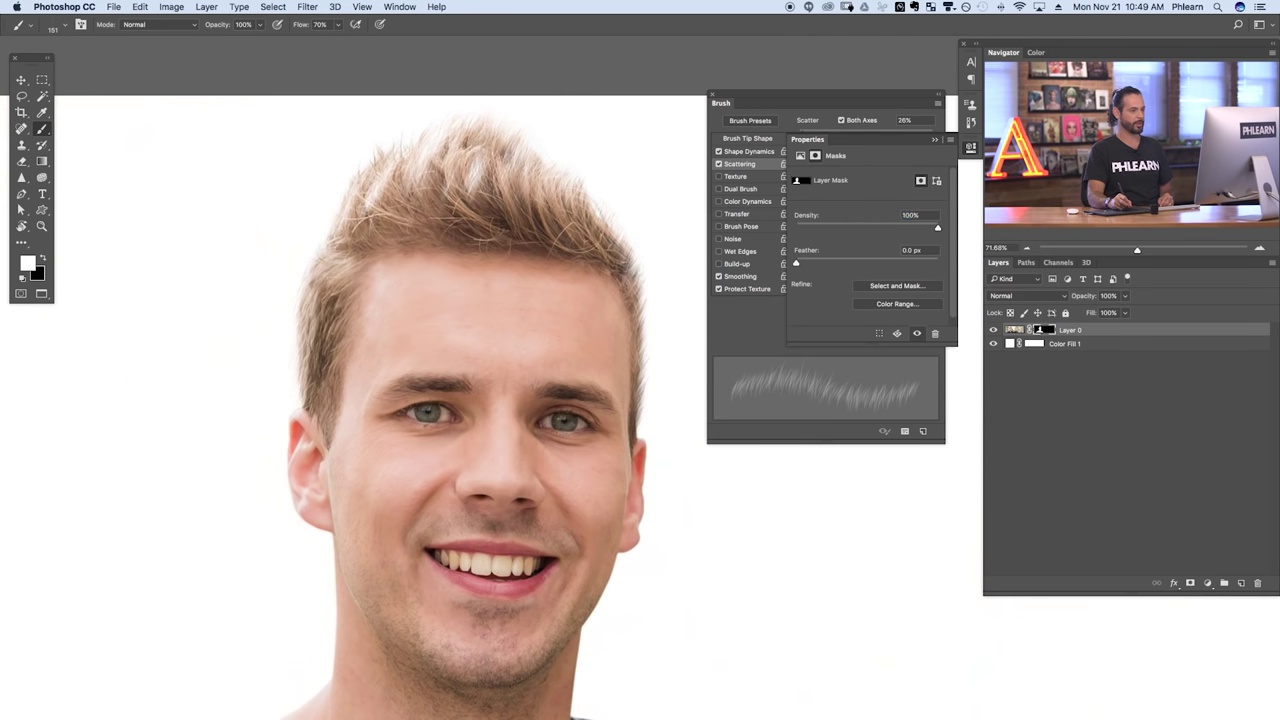
click(973, 147)
mouse_move(475, 208)
mouse_down()
mouse_move(400, 205)
mouse_move(330, 226)
mouse_up()
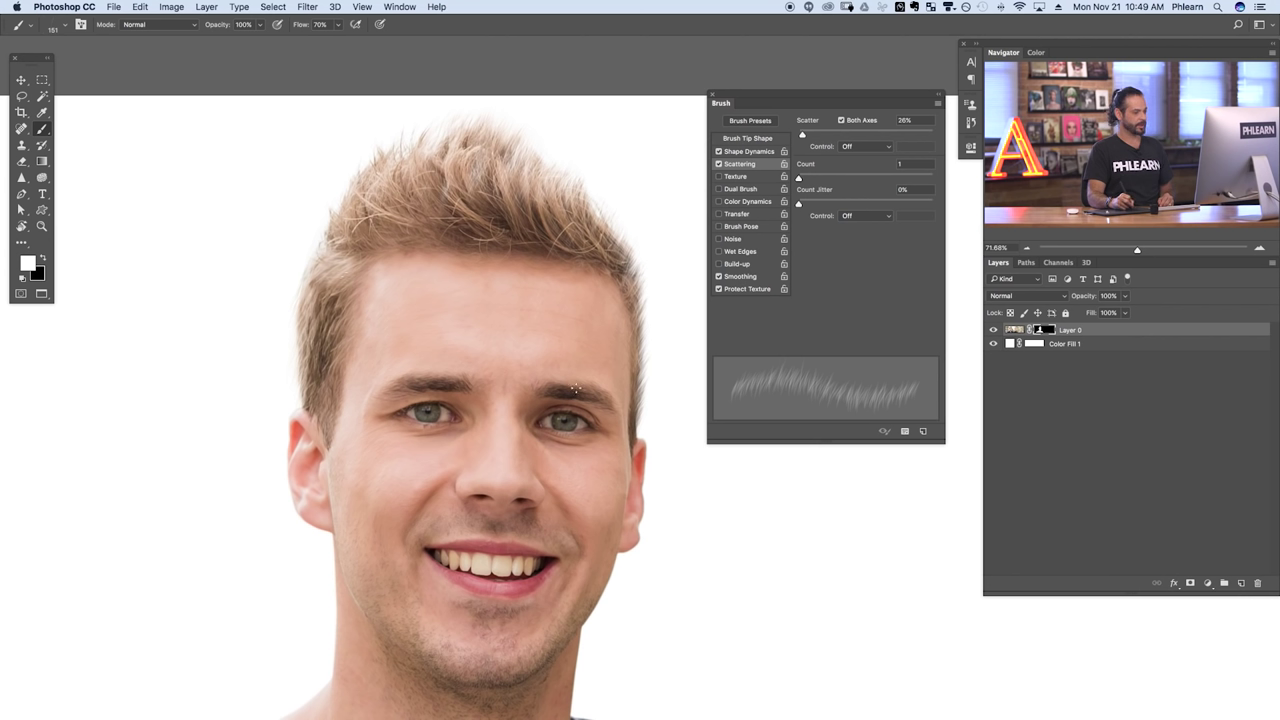
mouse_move(629, 380)
mouse_down()
mouse_move(633, 420)
mouse_move(627, 351)
mouse_up()
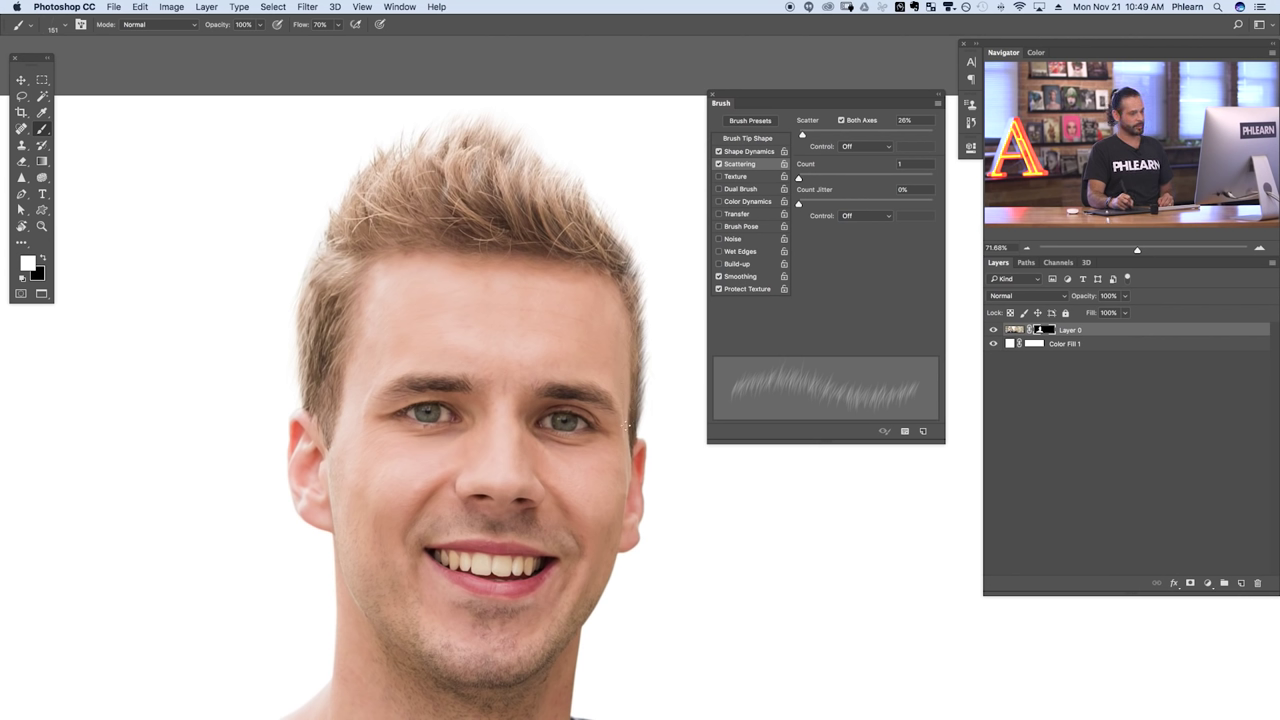
drag(630, 284, 616, 242)
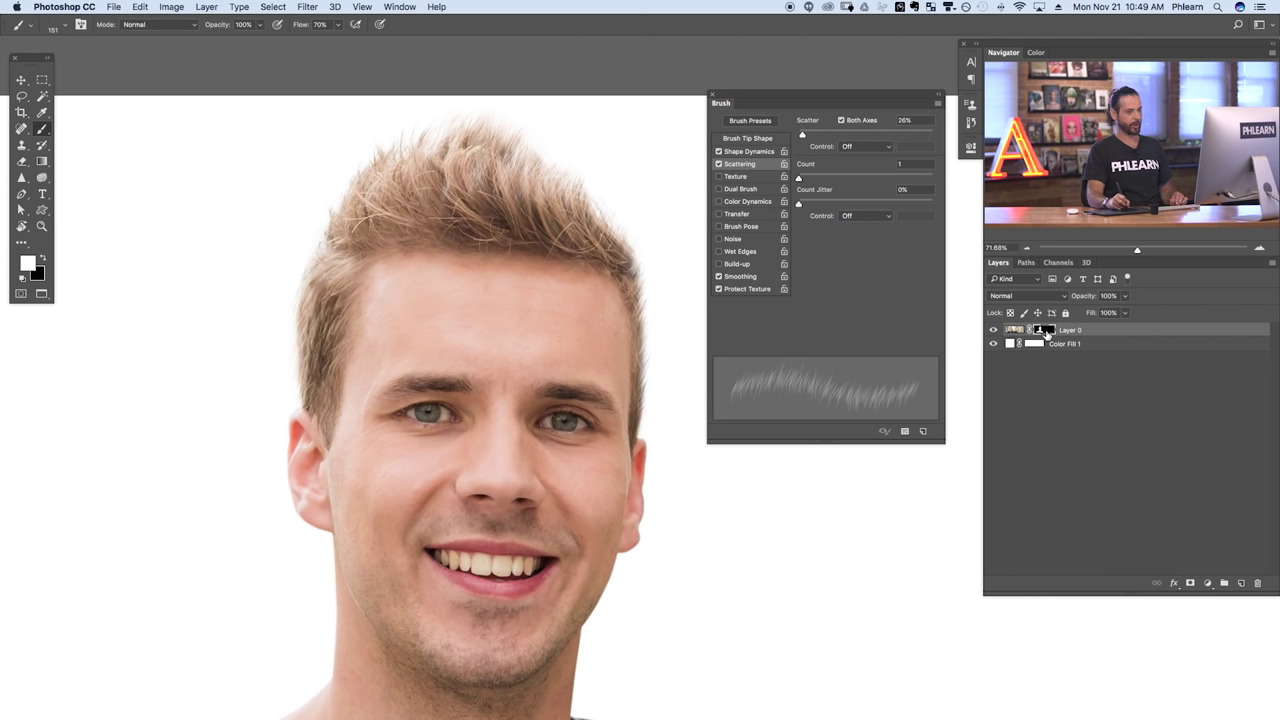
- Display Layer 0's mask on its own, paint the grey gaps inside the hair area white, and return to the normal image view
alt+click(1043, 332)
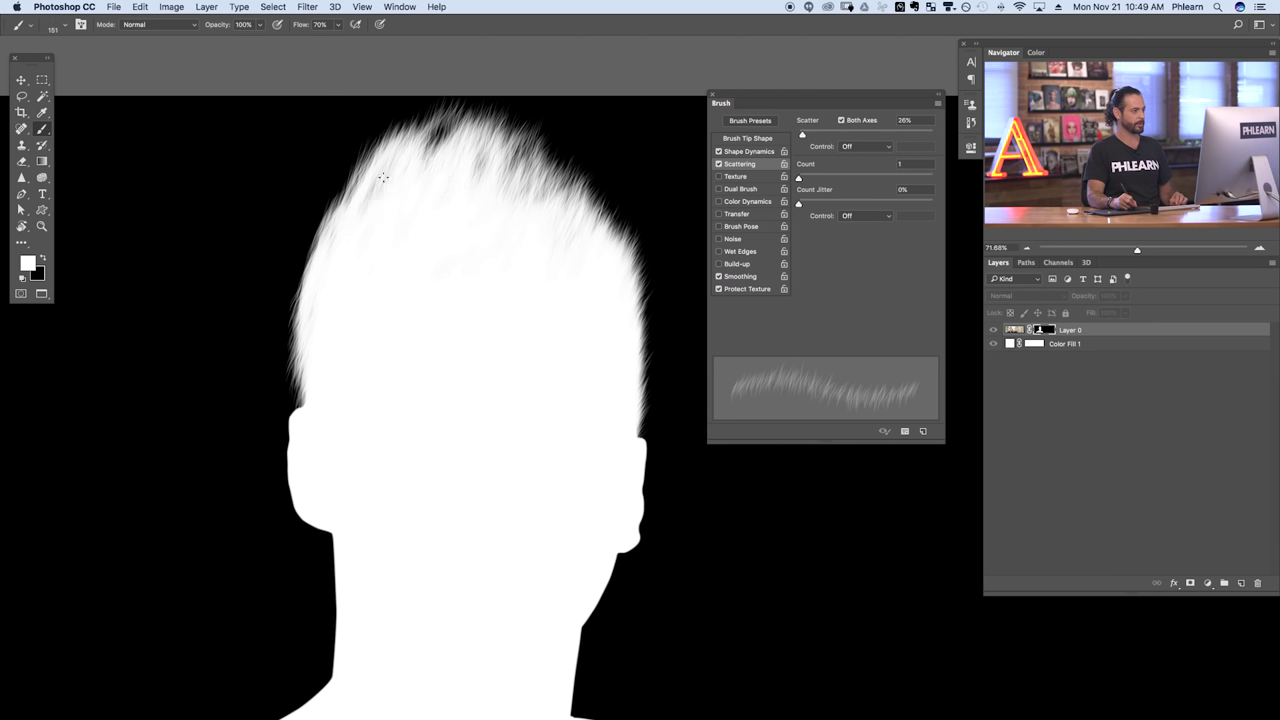
drag(432, 205, 451, 176)
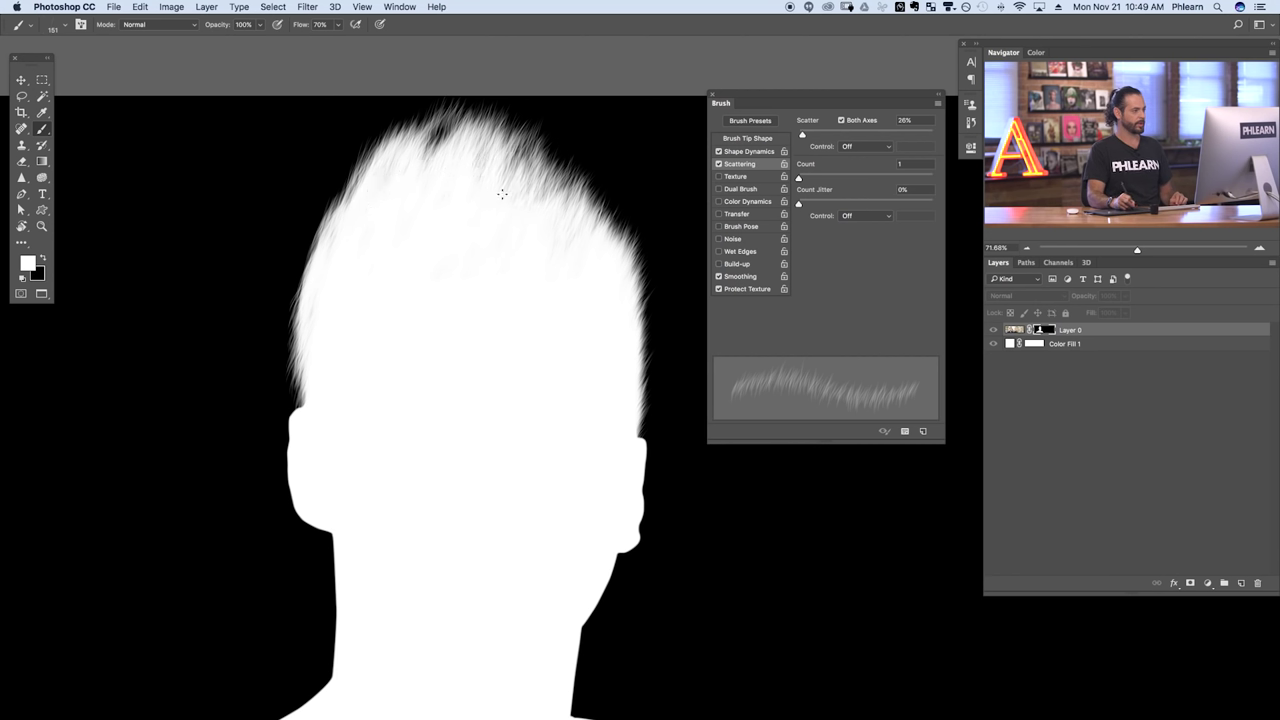
drag(316, 357, 336, 315)
mouse_move(547, 214)
mouse_down()
mouse_move(536, 186)
mouse_move(563, 204)
mouse_move(549, 188)
mouse_move(514, 193)
mouse_move(485, 235)
mouse_up()
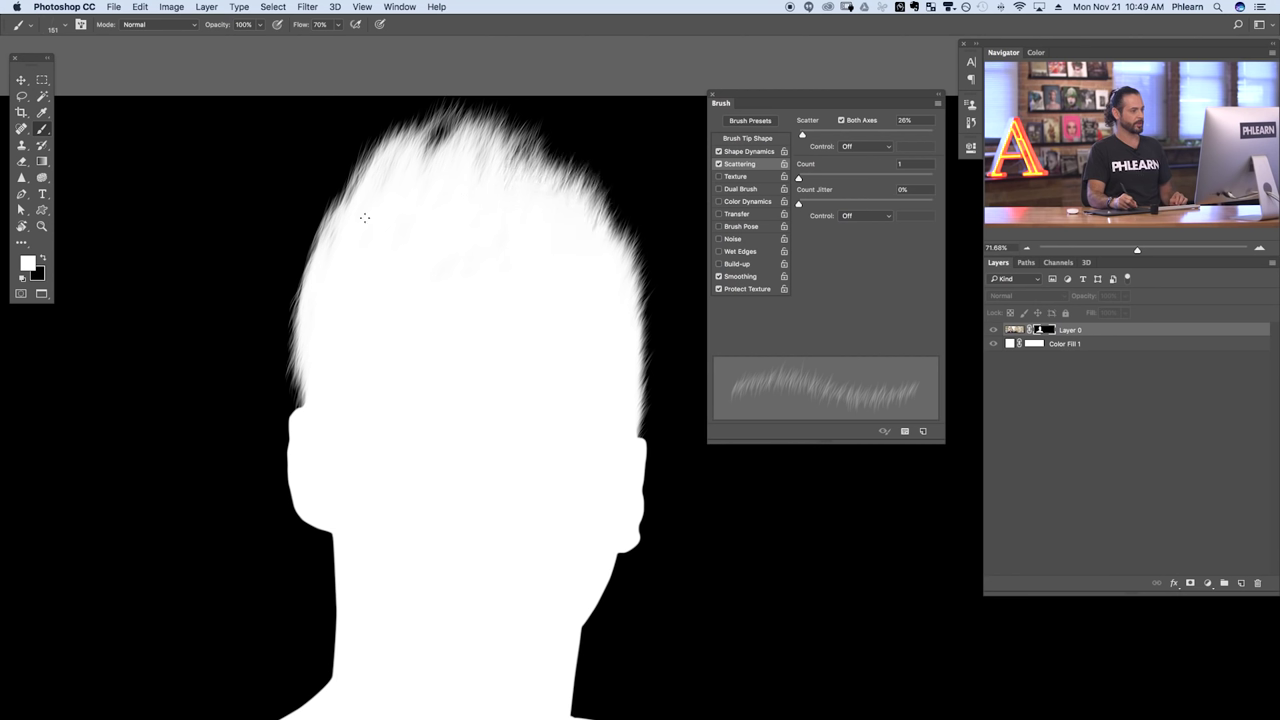
alt+click(1046, 328)
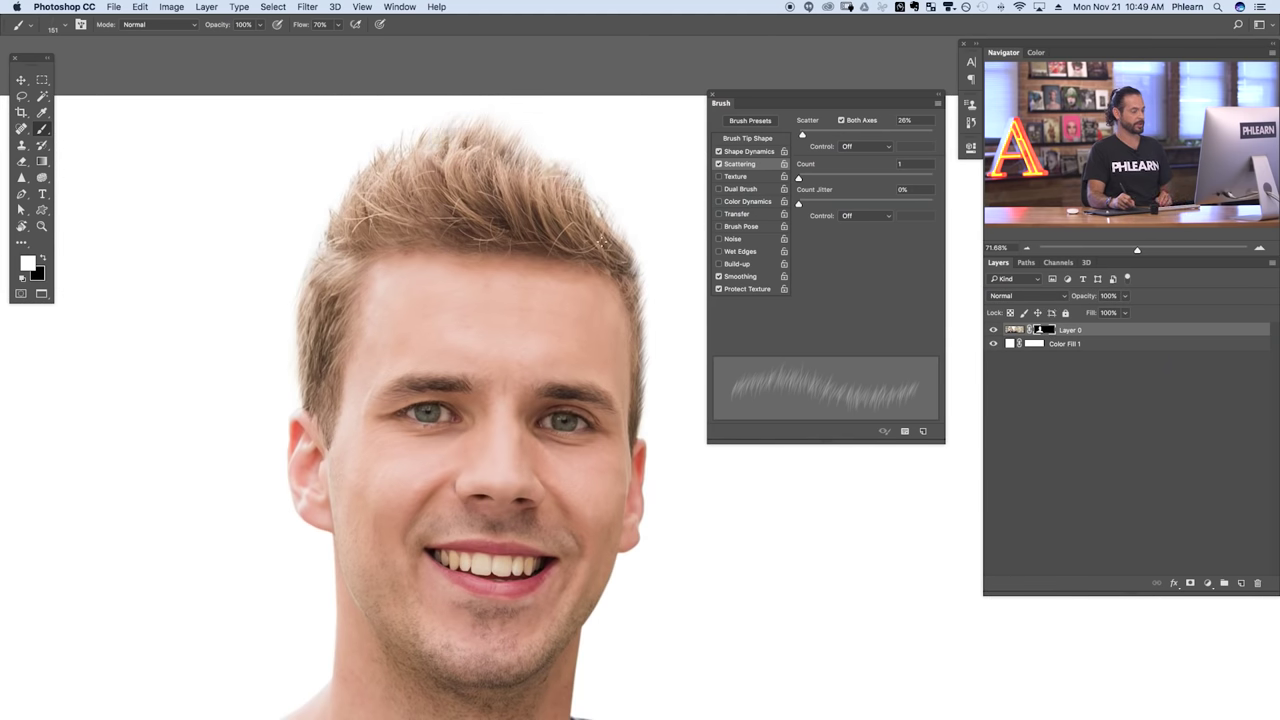
- Paint extra white hair strokes on the mask along the right edge, crown and left edge of the hair
mouse_move(630, 268)
mouse_down()
mouse_move(649, 376)
mouse_move(645, 410)
mouse_up()
mouse_move(632, 355)
mouse_down()
mouse_move(636, 290)
mouse_move(622, 298)
mouse_up()
drag(516, 150, 511, 133)
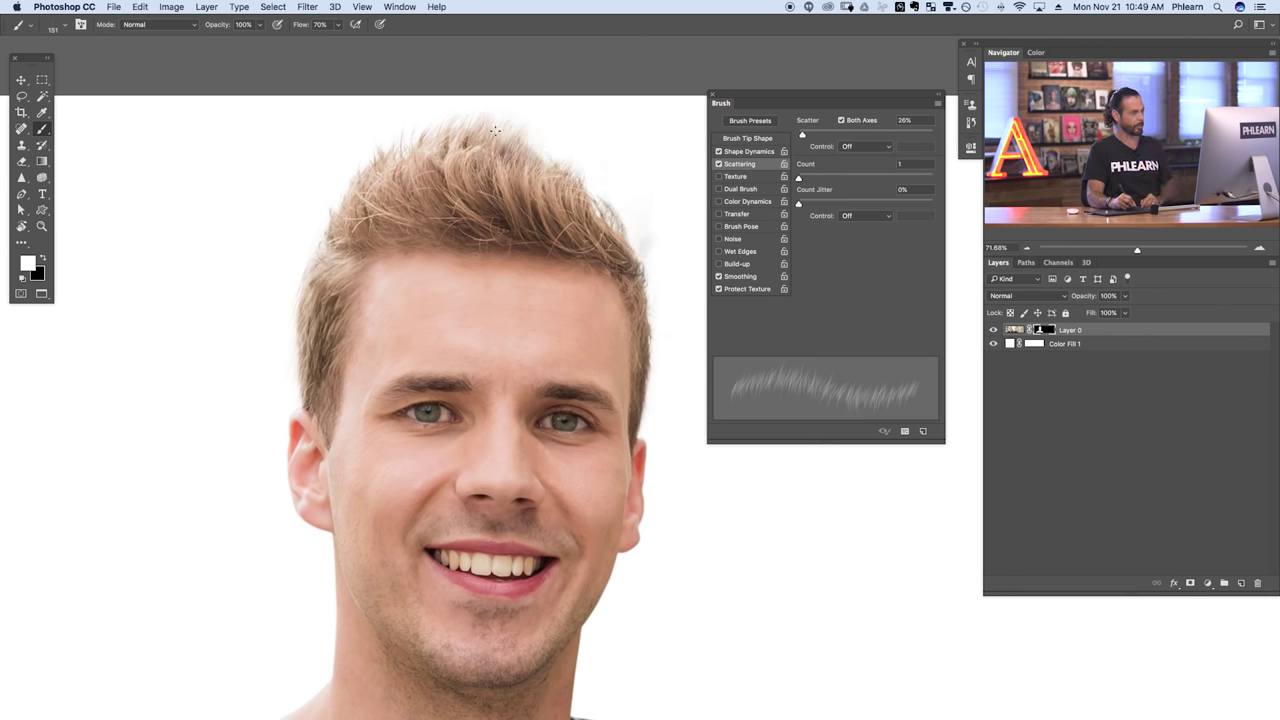
mouse_move(309, 387)
mouse_down()
mouse_move(300, 400)
mouse_move(283, 360)
mouse_move(294, 338)
mouse_up()
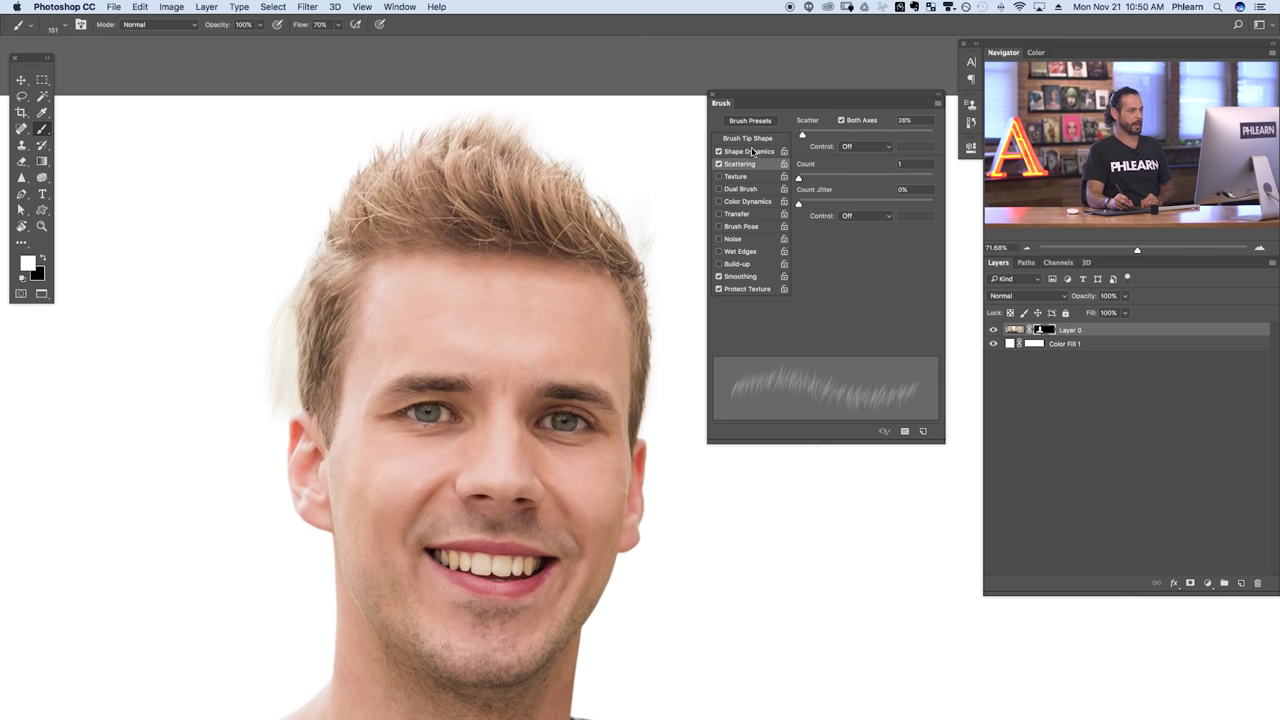
- Set the hair brush tip angle to -14° and paint black on Layer 0's mask over the pale patch beside the left side of the hair
click(765, 138)
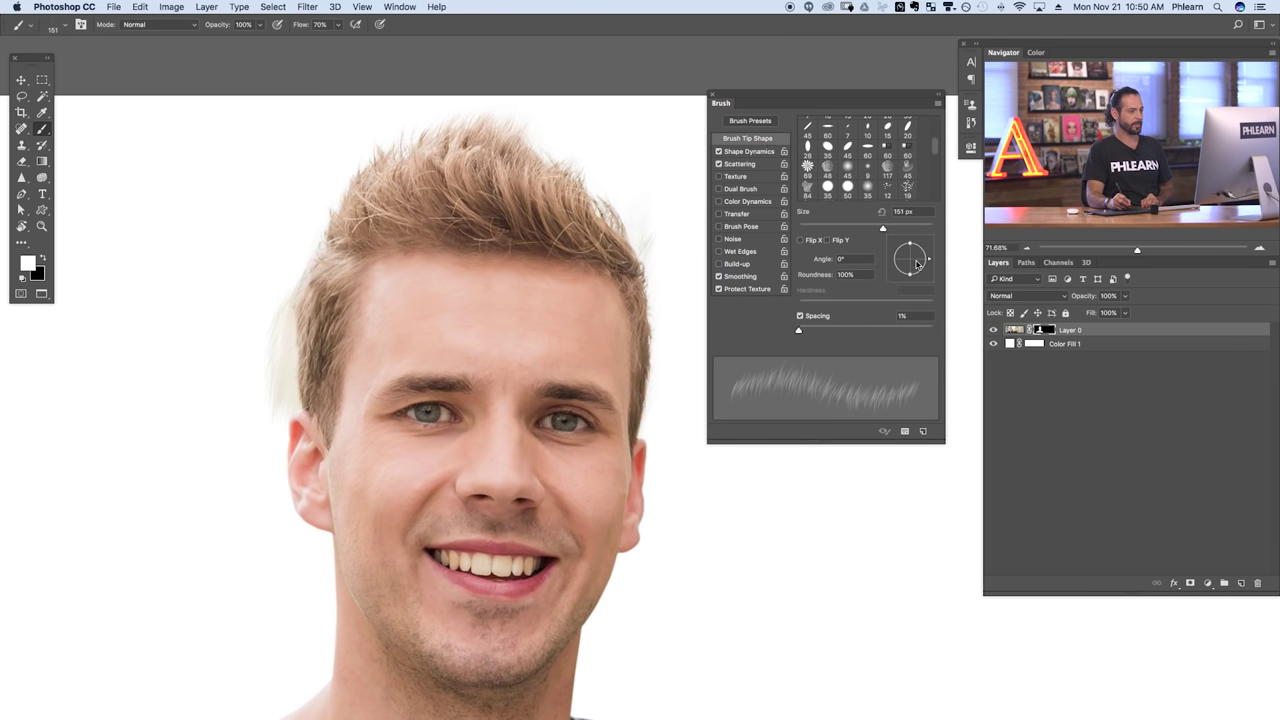
mouse_move(930, 259)
mouse_down()
mouse_move(924, 242)
mouse_move(930, 262)
mouse_up()
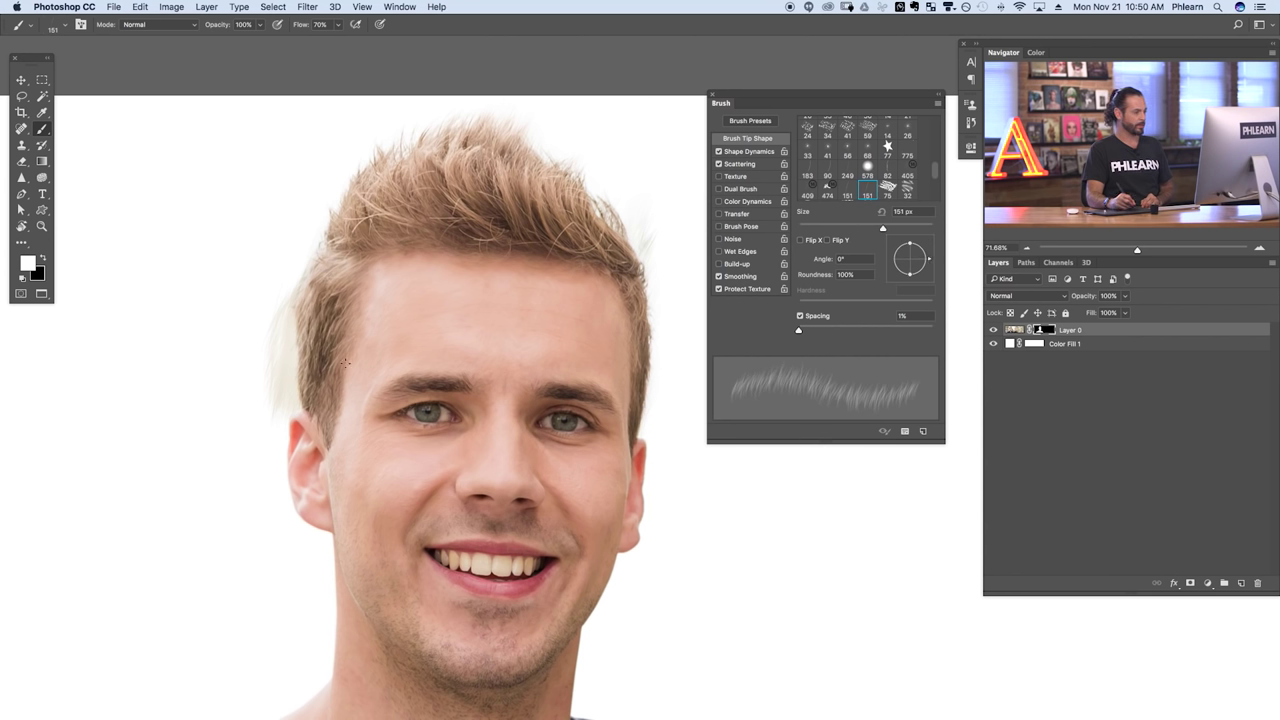
mouse_move(282, 347)
mouse_down()
mouse_move(265, 450)
mouse_move(258, 330)
mouse_move(261, 437)
mouse_move(336, 420)
mouse_up()
drag(334, 454, 516, 458)
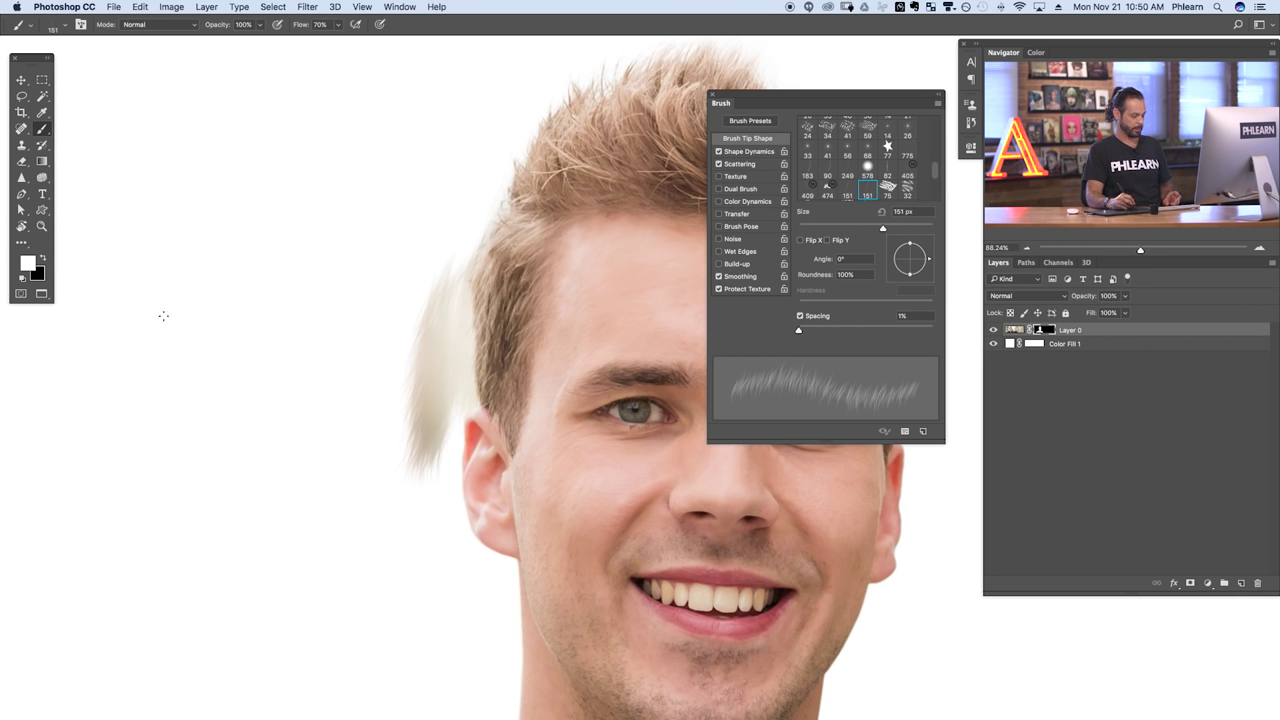
click(40, 258)
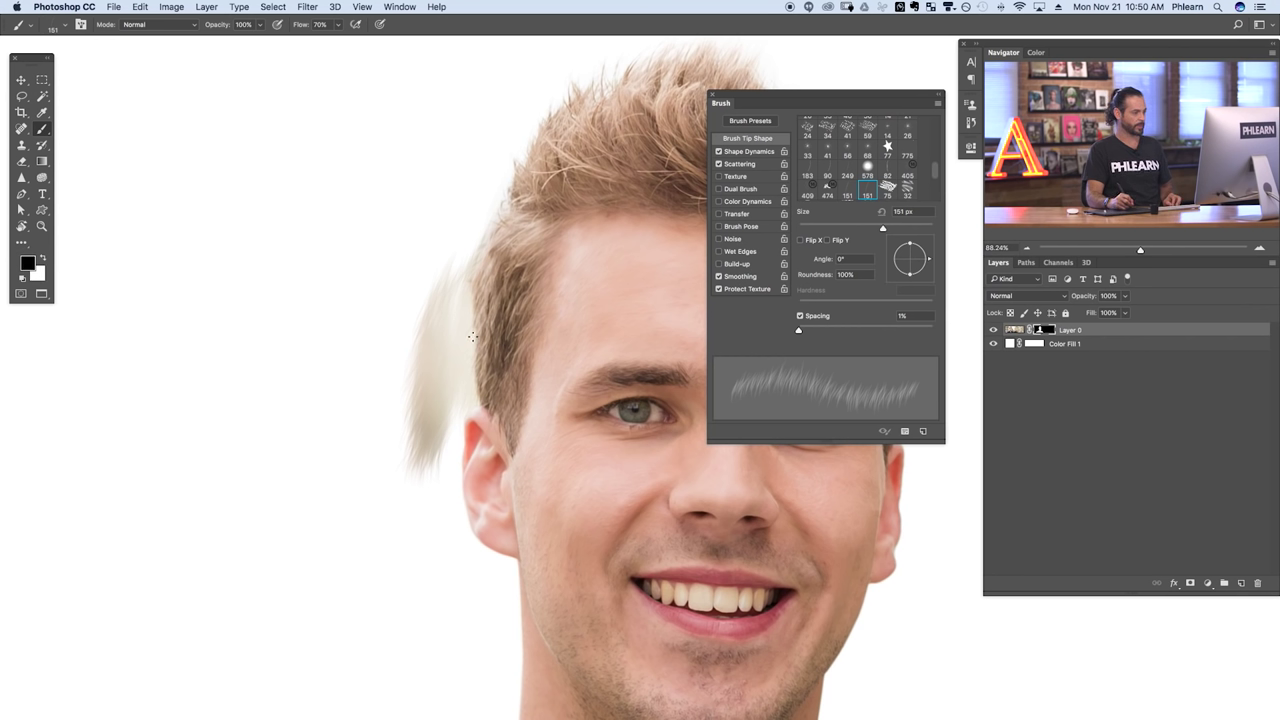
drag(928, 259, 932, 266)
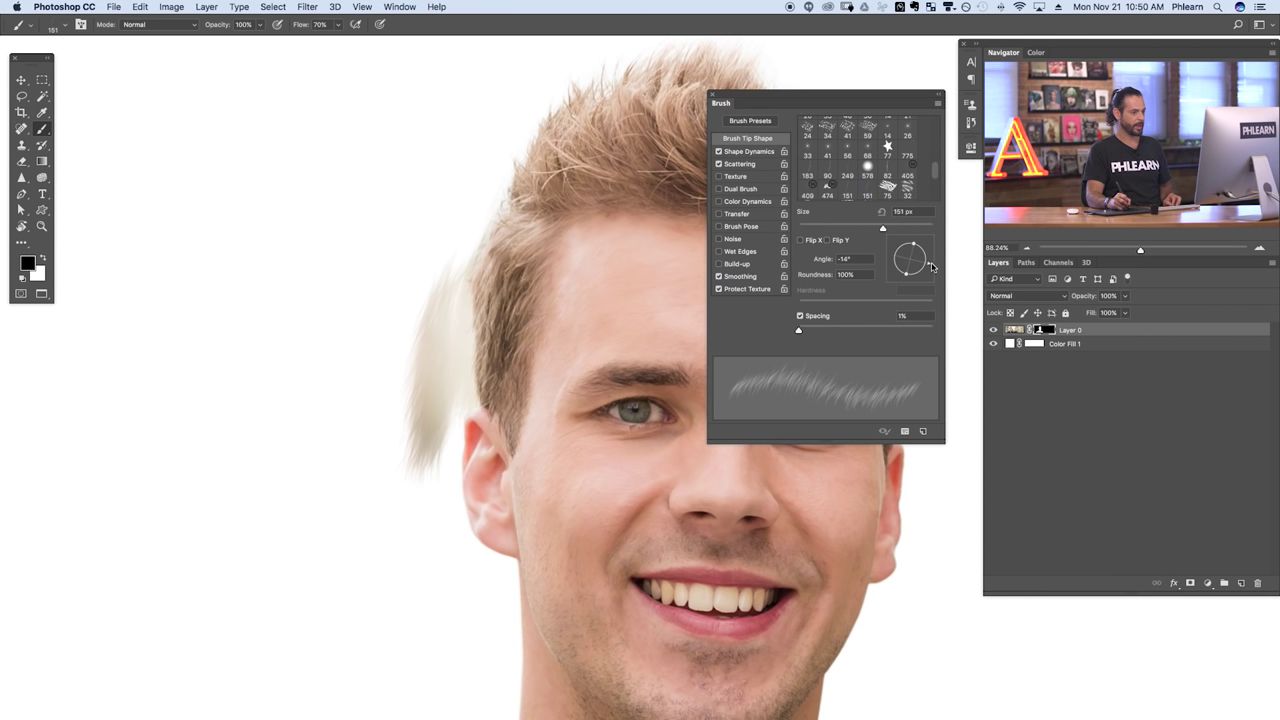
mouse_move(436, 360)
mouse_down()
mouse_move(440, 380)
mouse_move(448, 344)
mouse_move(452, 405)
mouse_up()
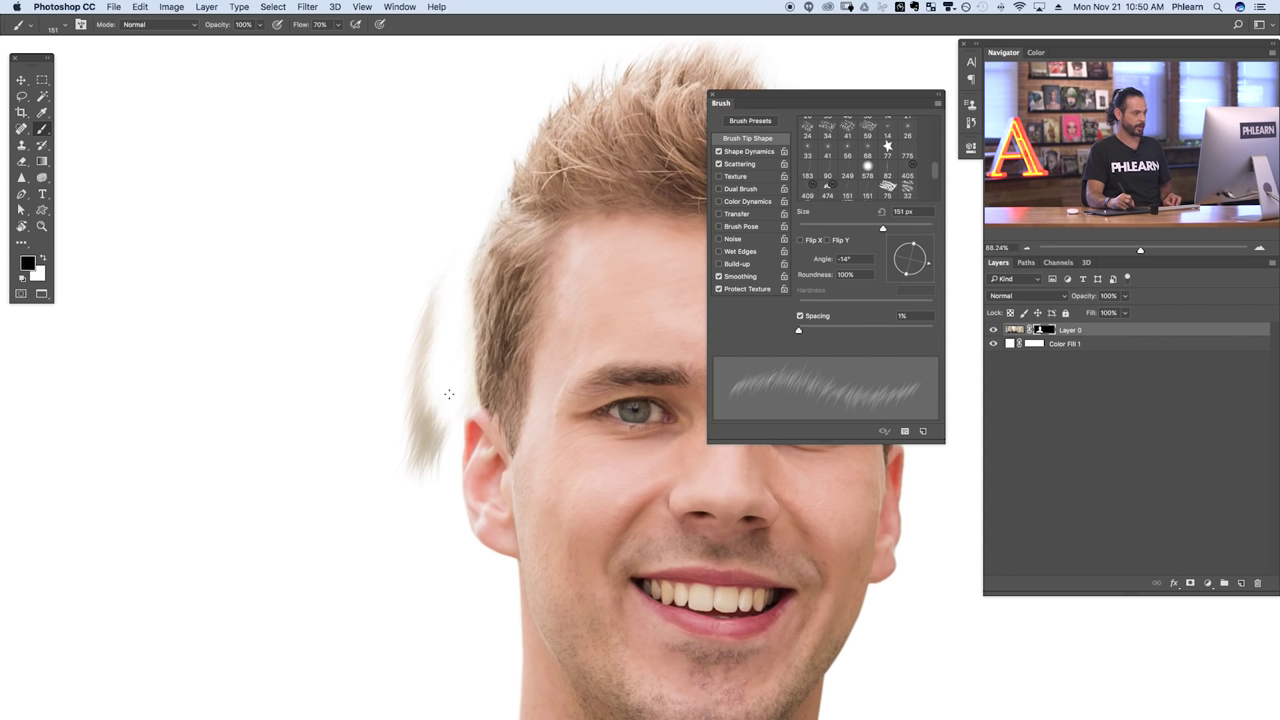
mouse_move(456, 412)
mouse_down()
mouse_move(417, 323)
mouse_move(426, 472)
mouse_move(441, 418)
mouse_up()
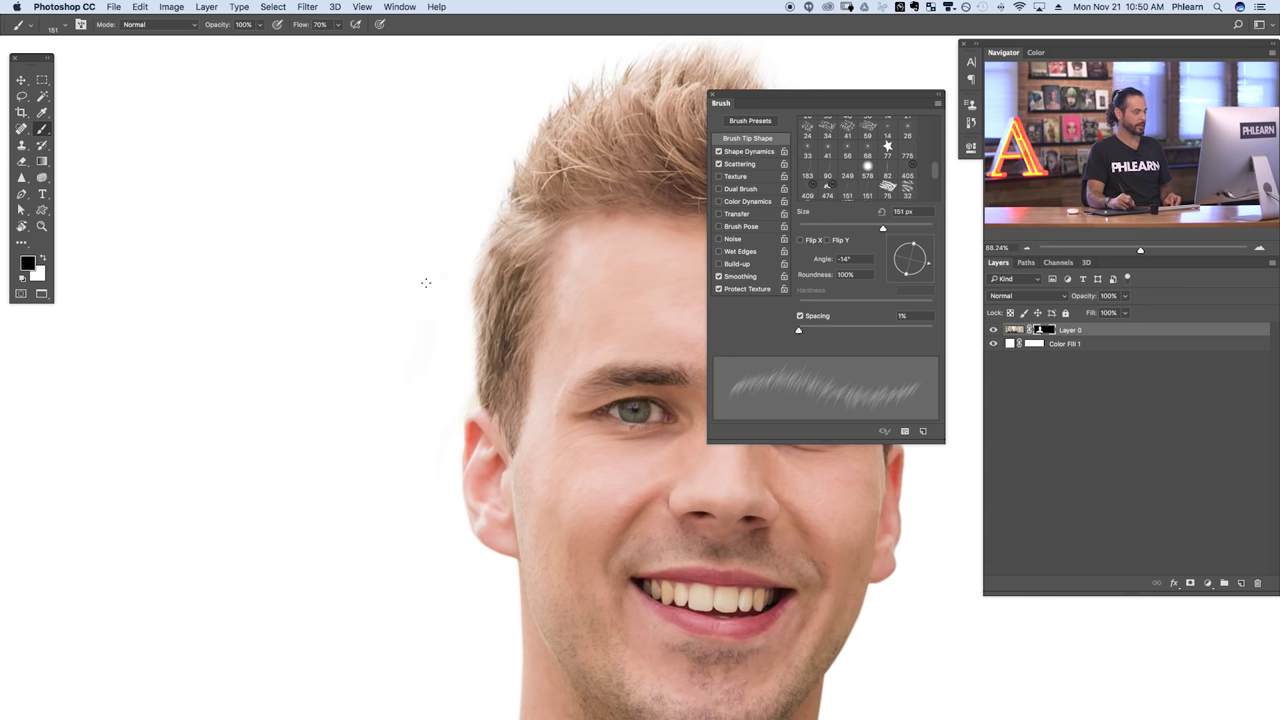
- Paint black on the mask along the upper-left hair edge, rotating the brush tip to 25° for the strokes nearer the crown
scroll(426, 283, up, 3)
scroll(426, 283, right, 2)
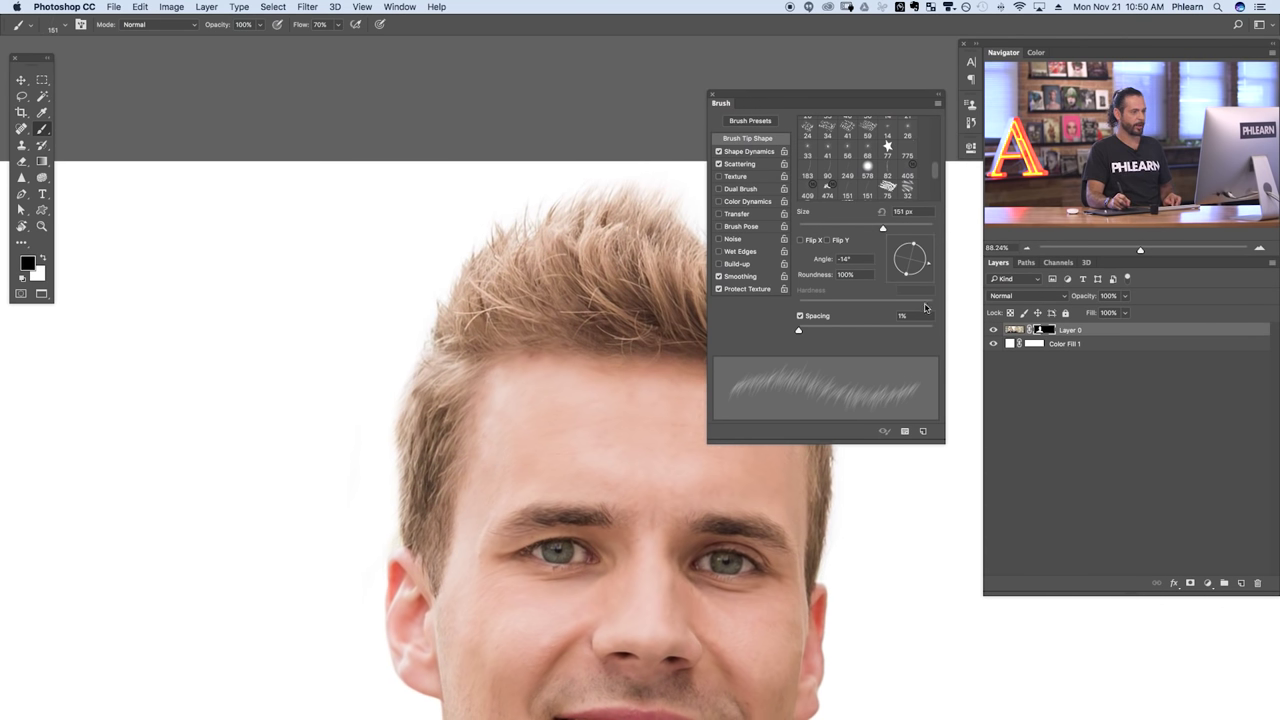
mouse_move(476, 255)
mouse_down()
mouse_move(488, 250)
mouse_move(452, 286)
mouse_move(440, 330)
mouse_move(495, 230)
mouse_move(457, 325)
mouse_up()
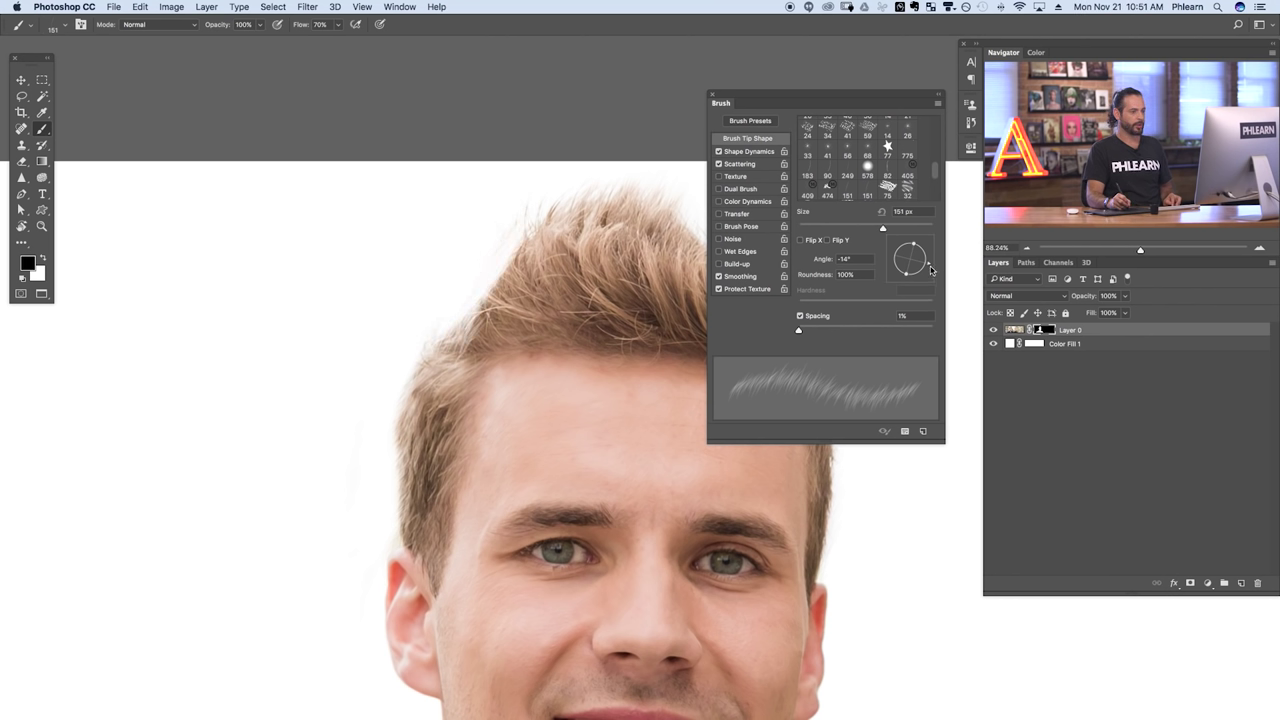
mouse_move(929, 267)
mouse_down()
mouse_move(927, 246)
mouse_move(935, 257)
mouse_move(939, 247)
mouse_up()
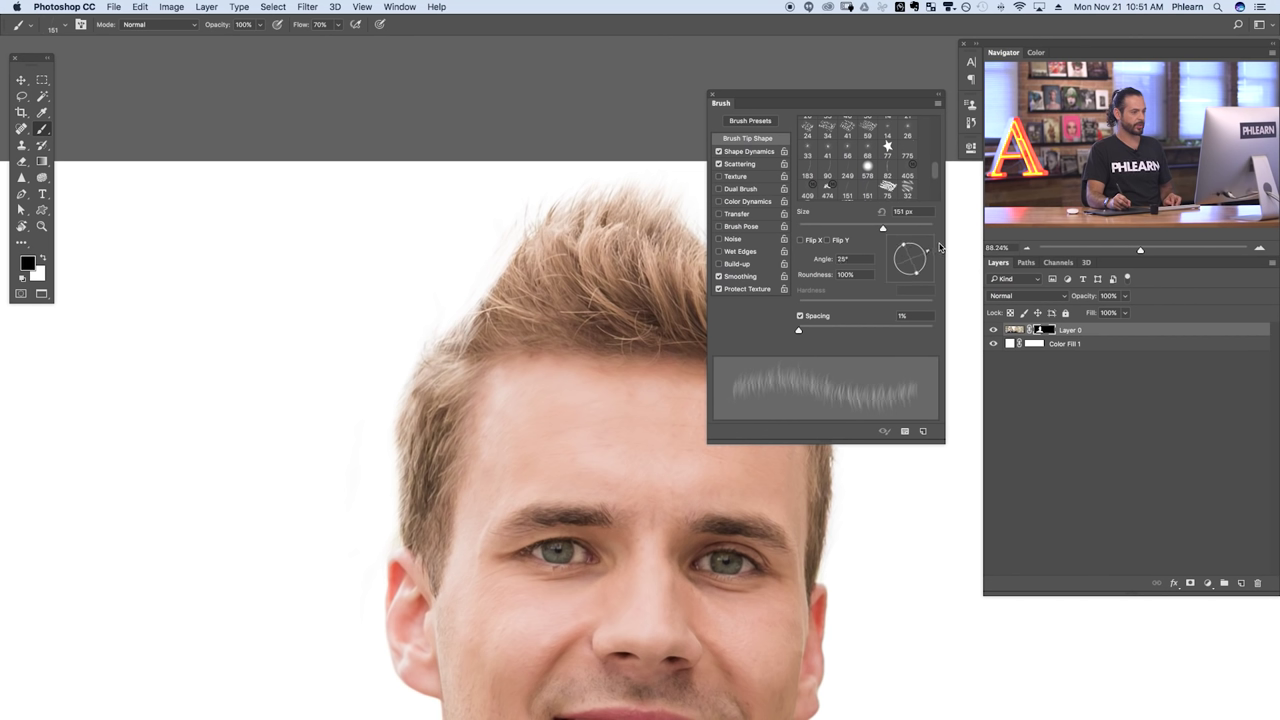
drag(516, 278, 497, 318)
- Paint white hair strokes on the mask along the upper-left edge and crown, rotating the brush tip to 27°, 0° and 6°
key(x)
mouse_move(519, 273)
mouse_down()
mouse_move(455, 326)
mouse_move(474, 326)
mouse_move(480, 310)
mouse_up()
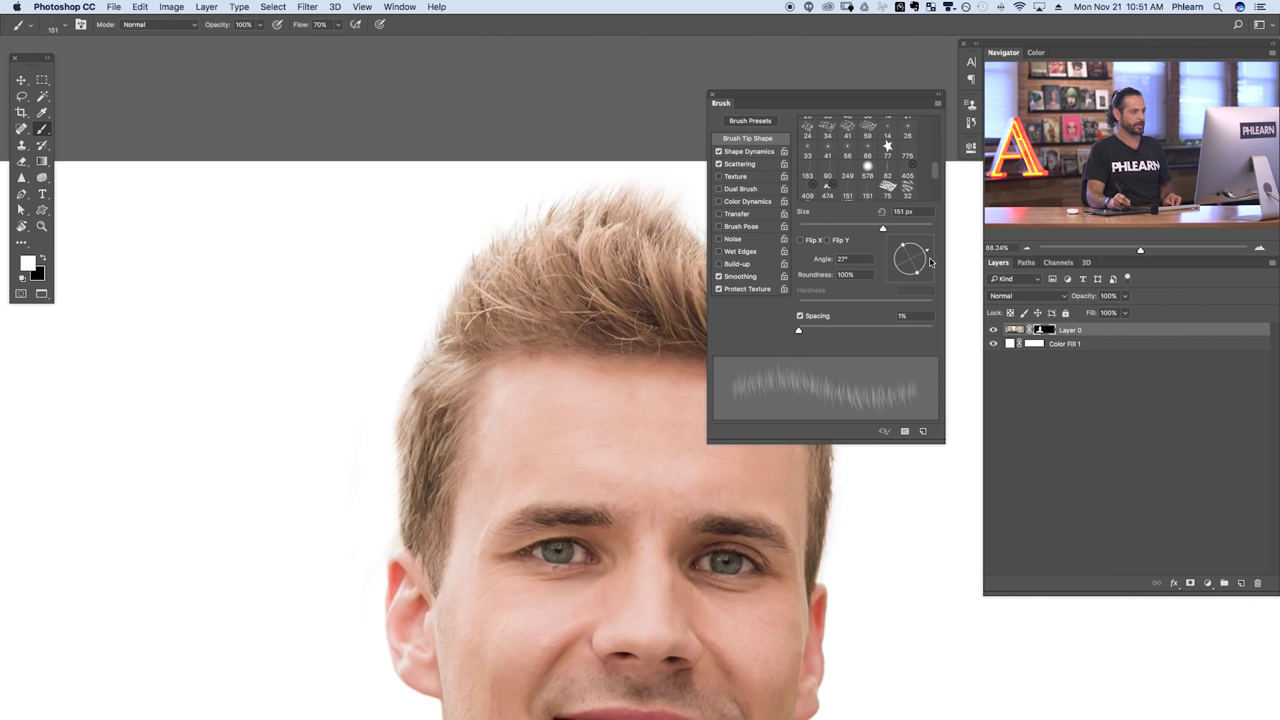
drag(923, 255, 928, 260)
drag(434, 361, 438, 344)
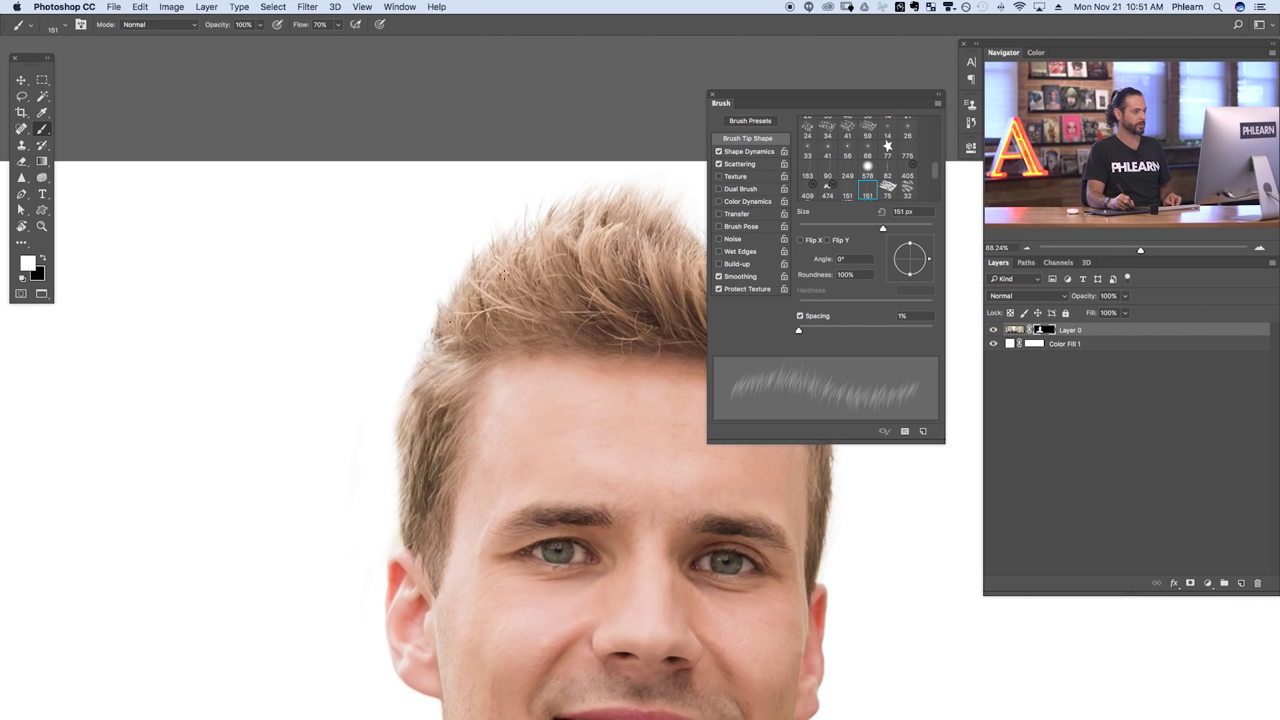
drag(931, 257, 930, 257)
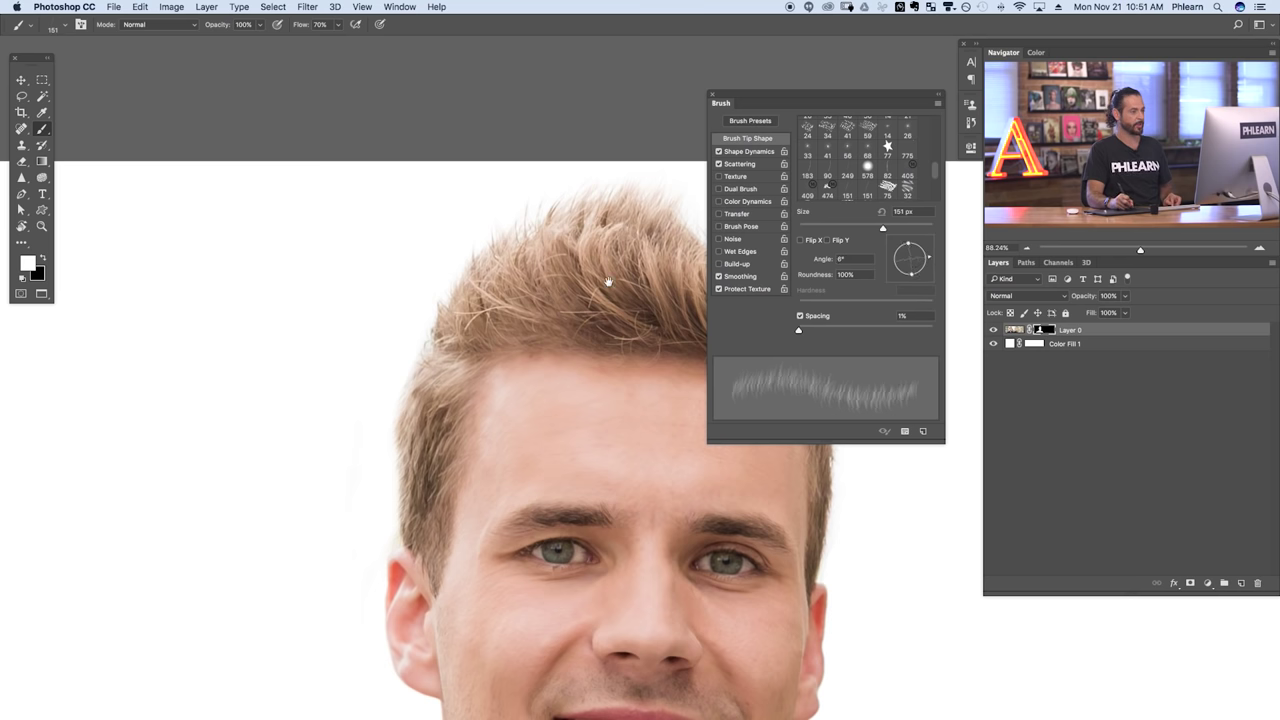
drag(659, 220, 603, 256)
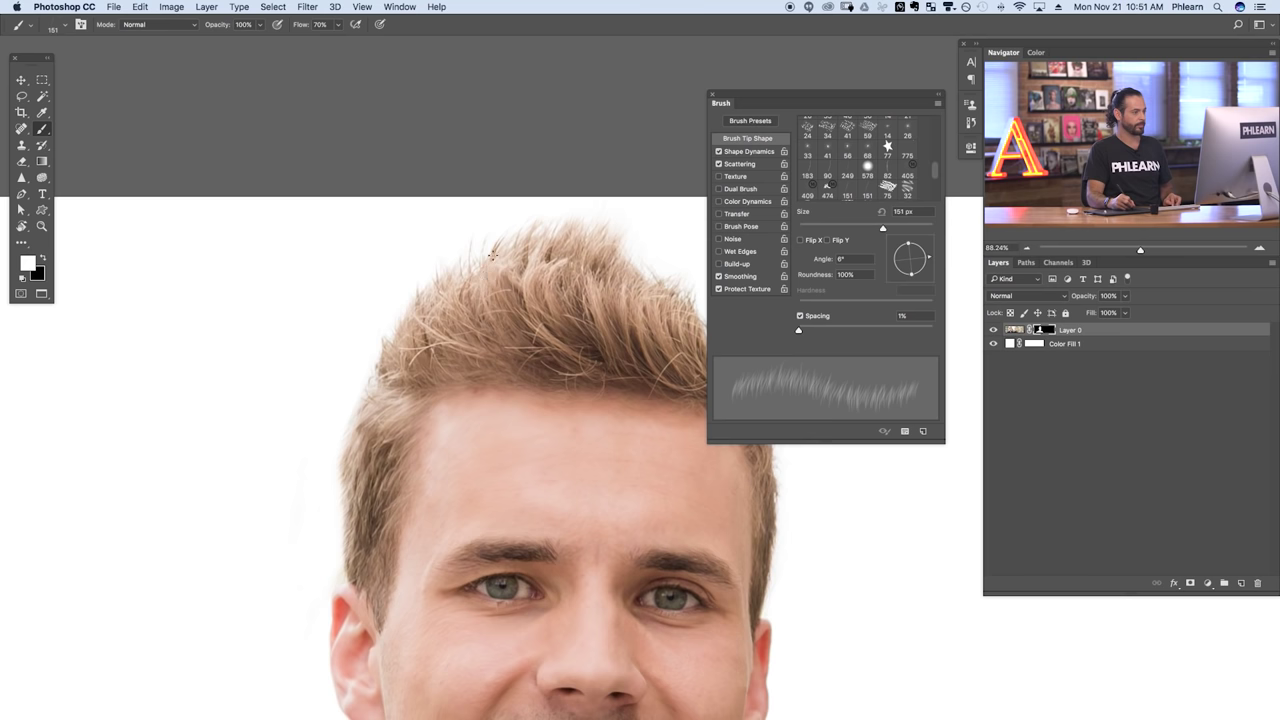
scroll(605, 270, down, 1)
scroll(605, 270, right, 3)
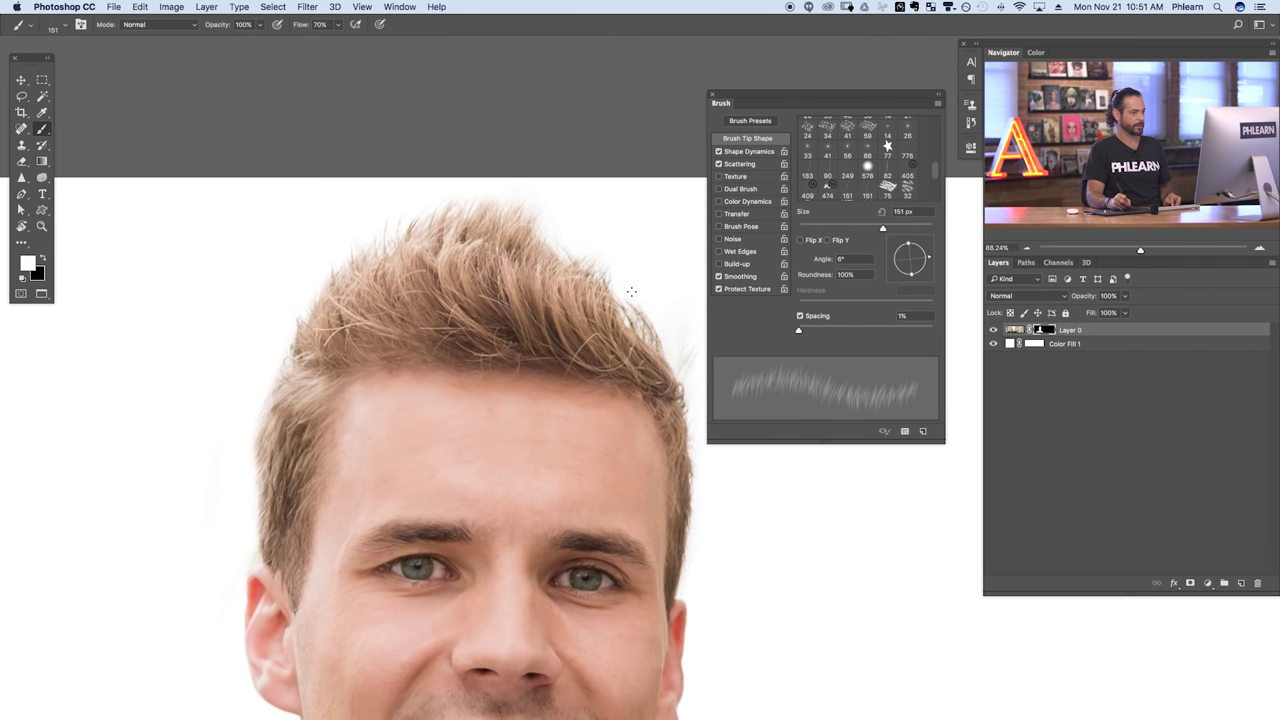
- Paint black on the mask along the right side of the crown at a 50° tip angle, then rotate the tip to -13°
drag(916, 271, 928, 259)
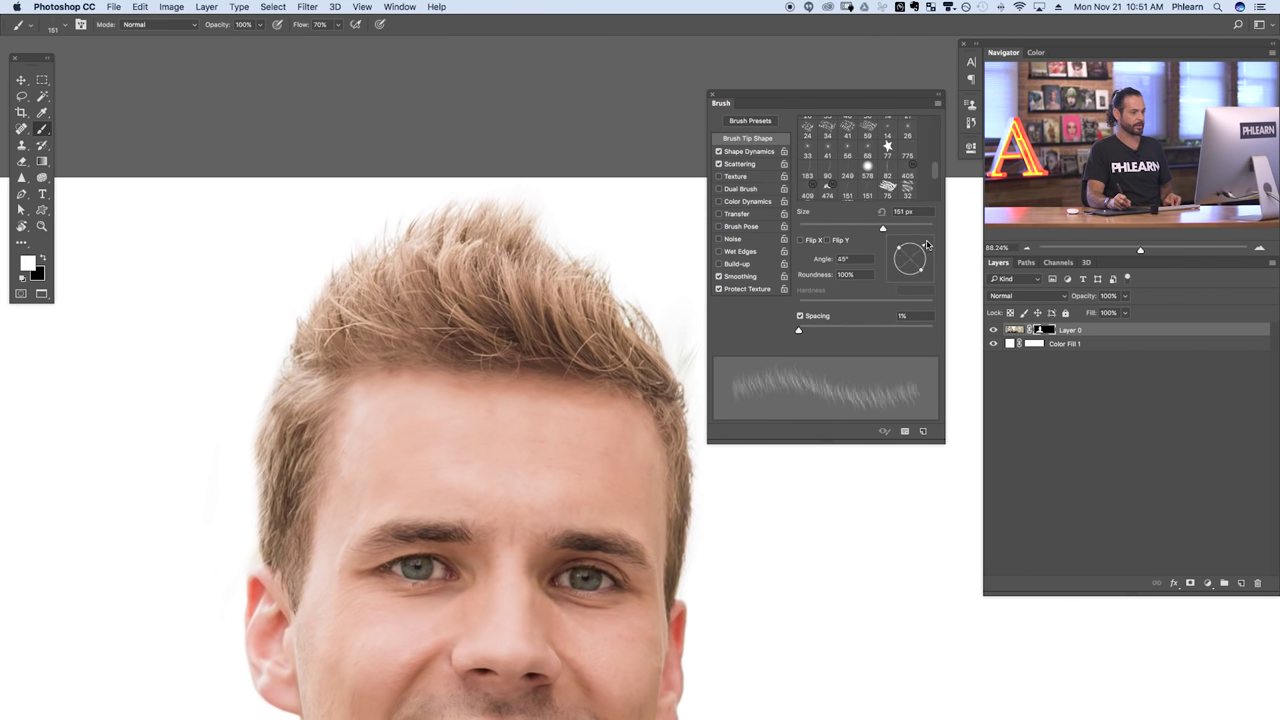
drag(925, 242, 924, 240)
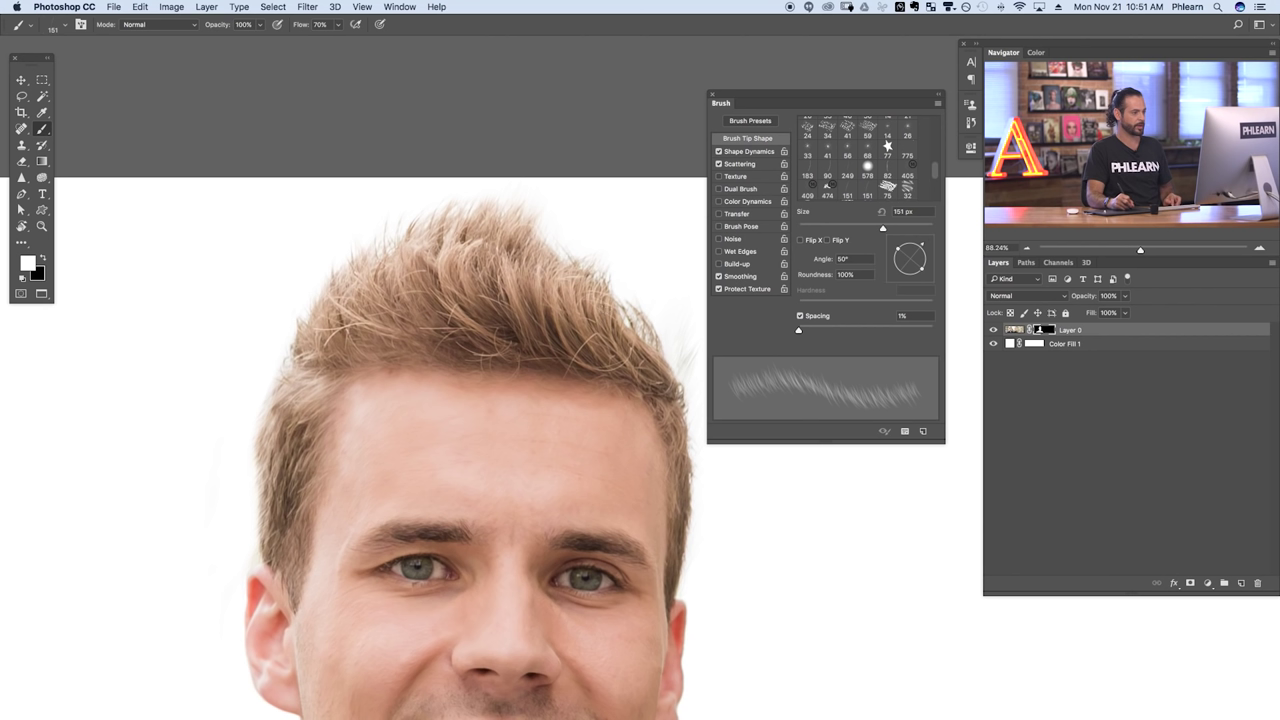
key(x)
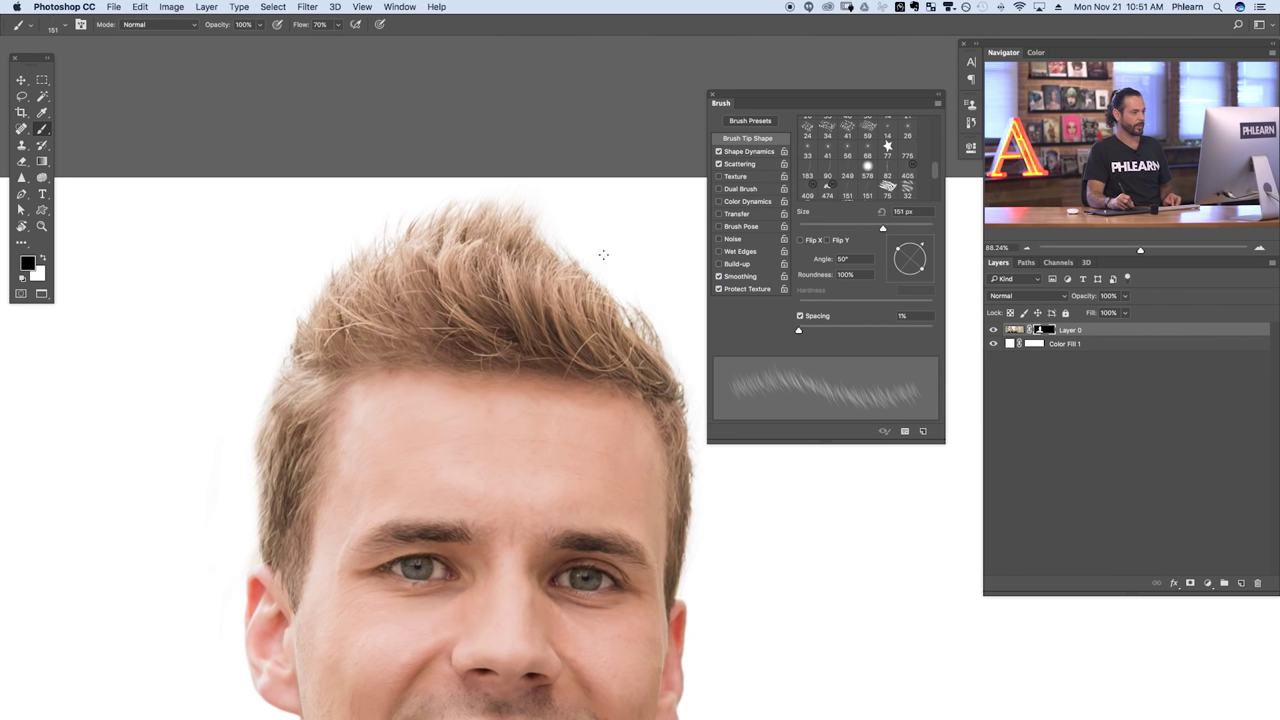
drag(926, 248, 936, 268)
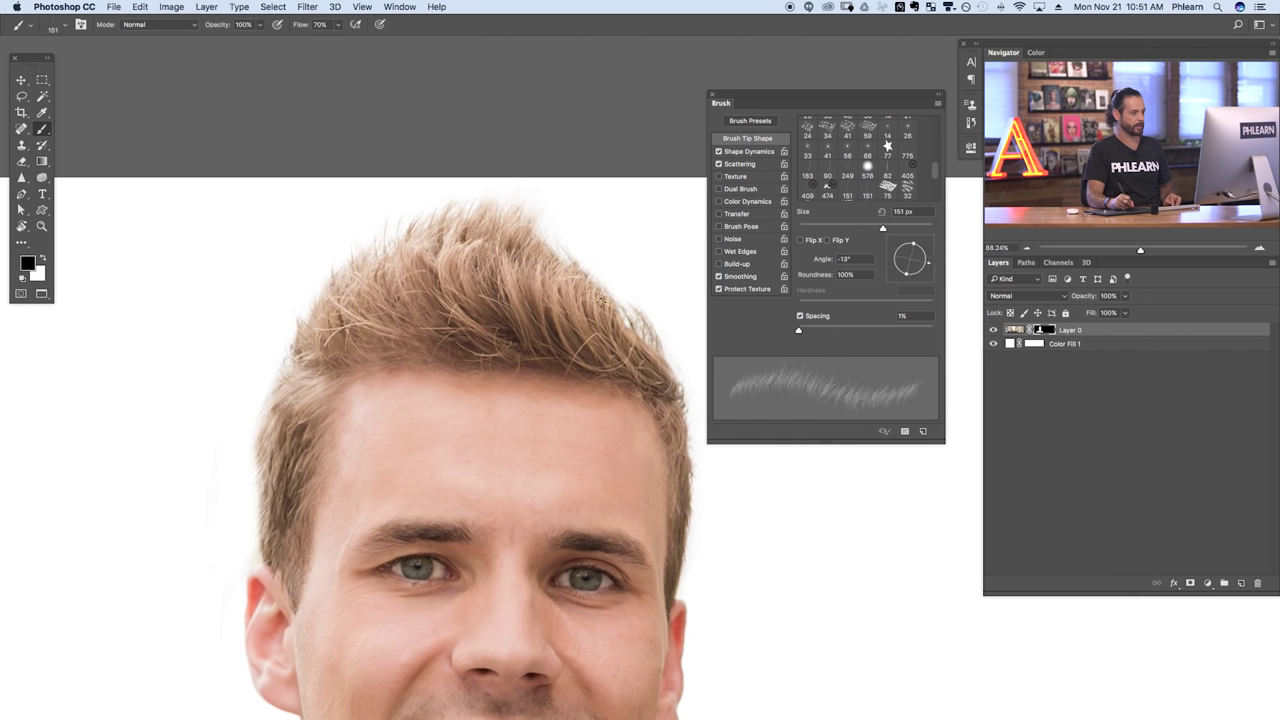
key(x)
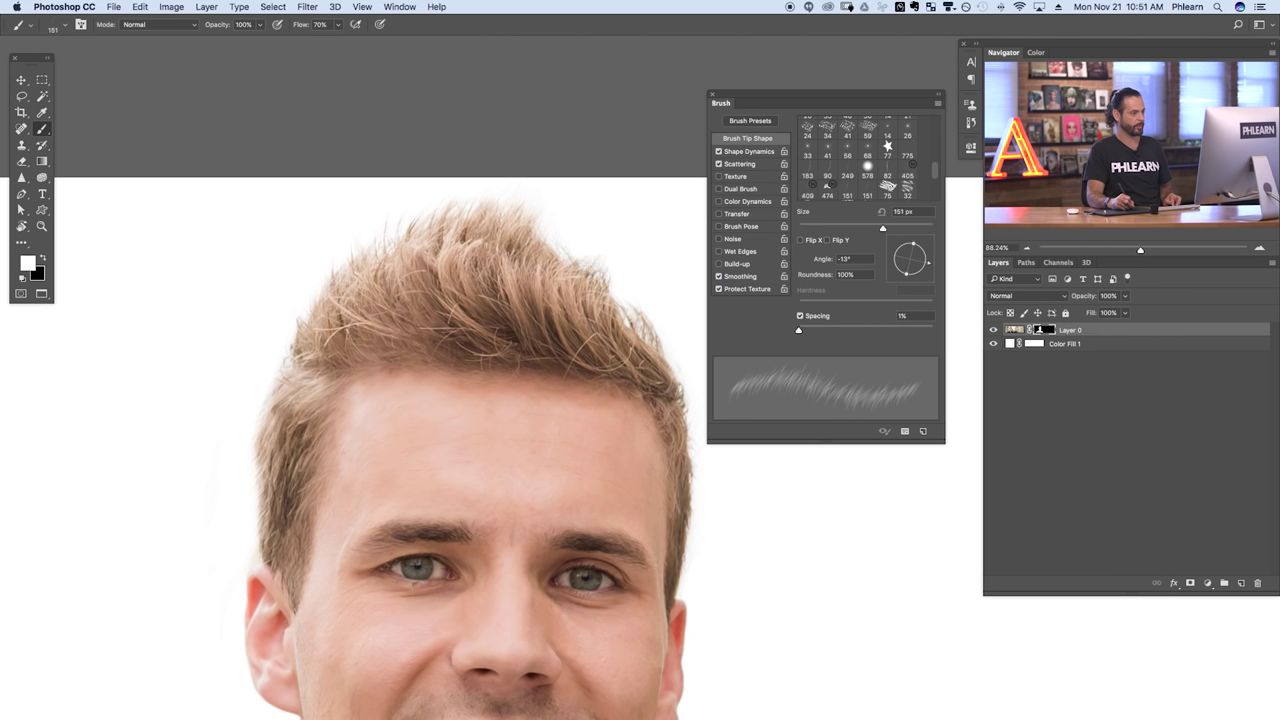
- Refine the mask along the right side above the ear with black strokes at -13° and white hair strokes at a 27° tip angle
drag(692, 490, 607, 372)
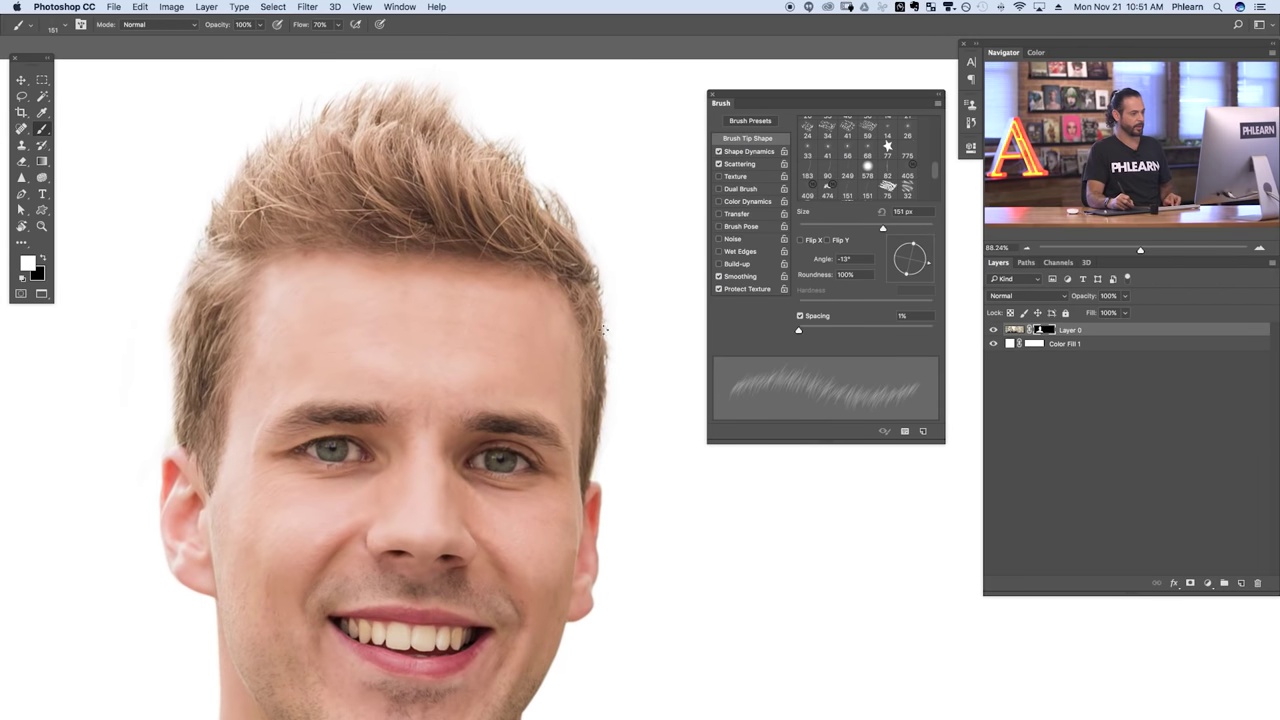
key(x)
mouse_move(622, 415)
mouse_down()
mouse_move(626, 360)
mouse_move(611, 443)
mouse_up()
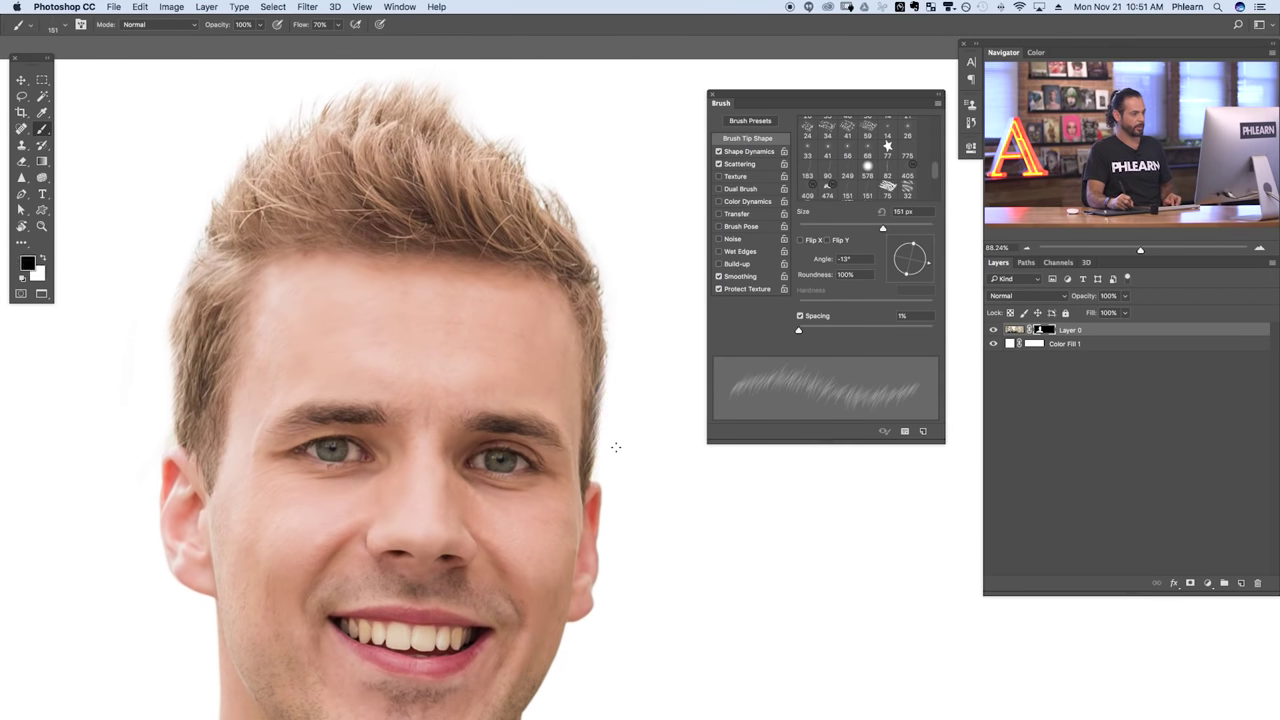
drag(928, 267, 935, 251)
key(x)
drag(602, 418, 601, 357)
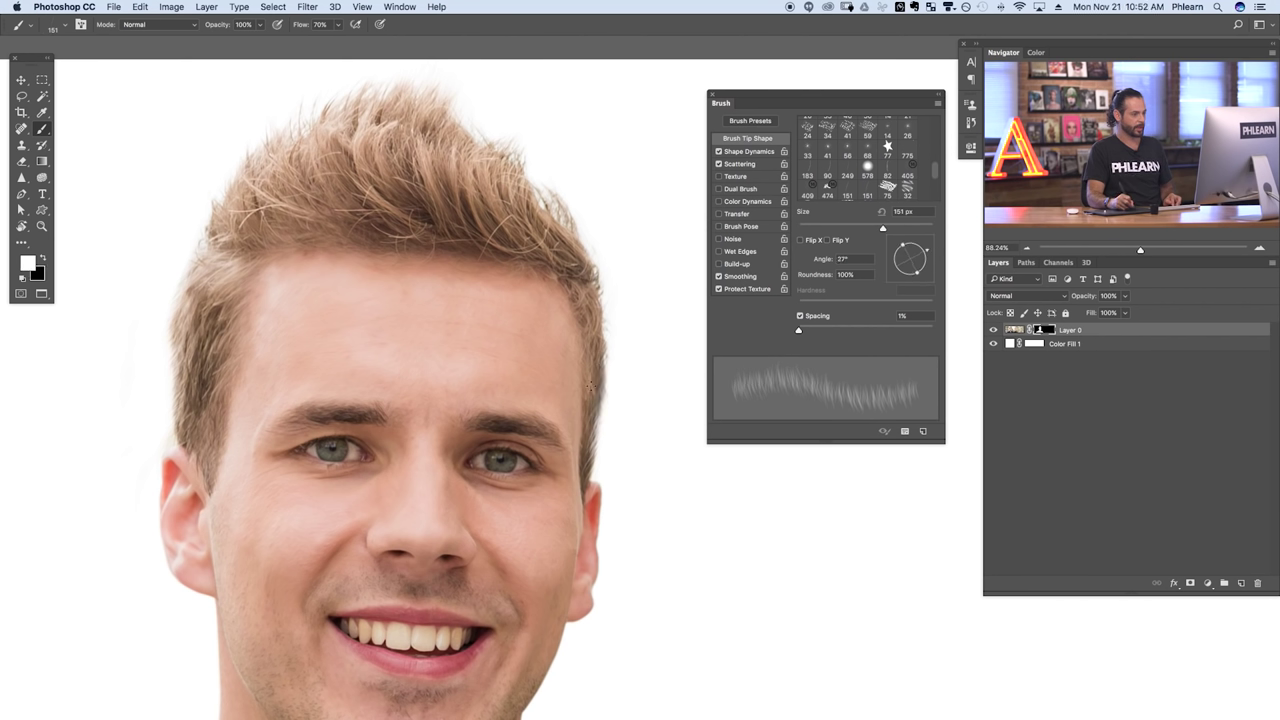
drag(585, 439, 597, 418)
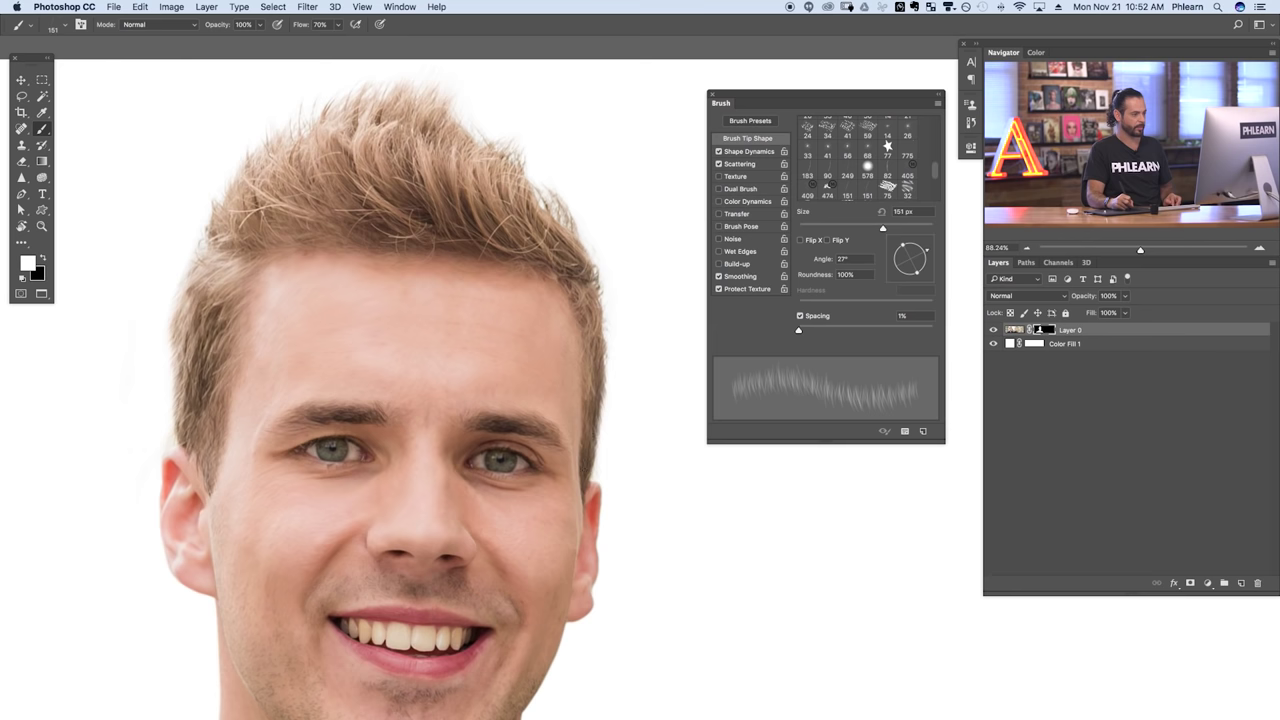
key(x)
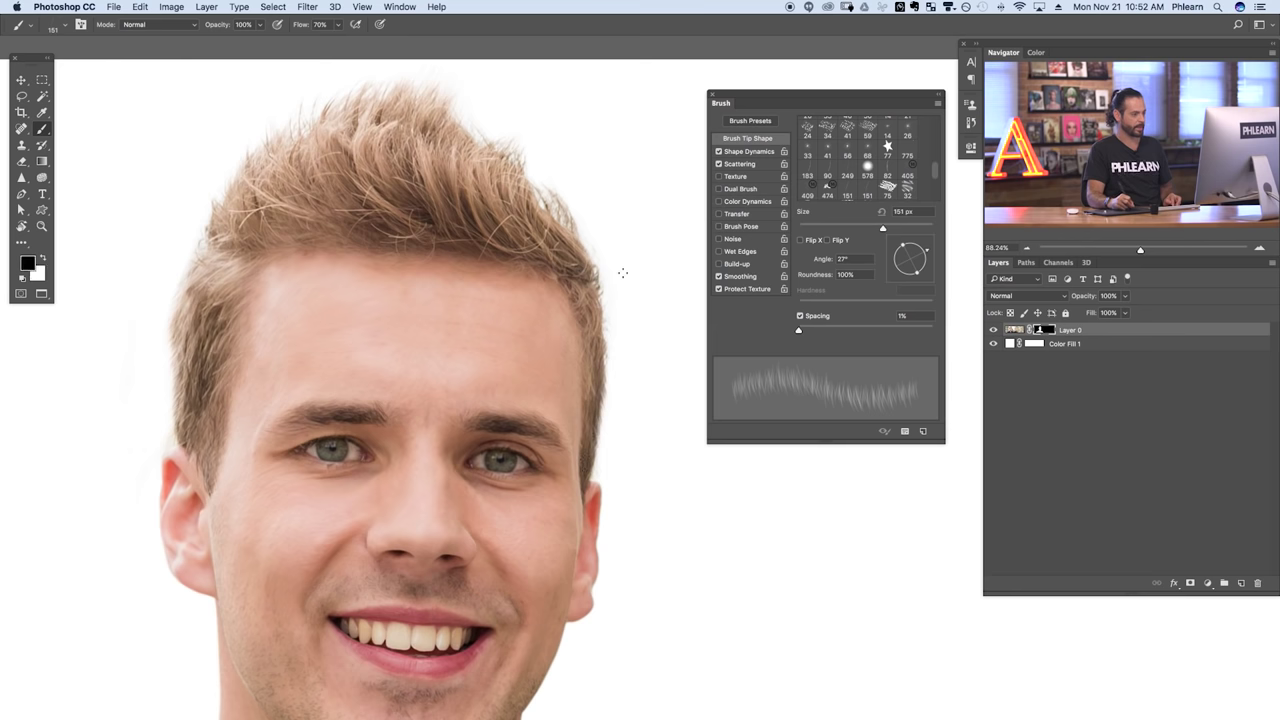
- Display Layer 0's mask on its own, touch up the right crown edge in black, and paint white hair strokes inside the left edge
drag(494, 410, 574, 440)
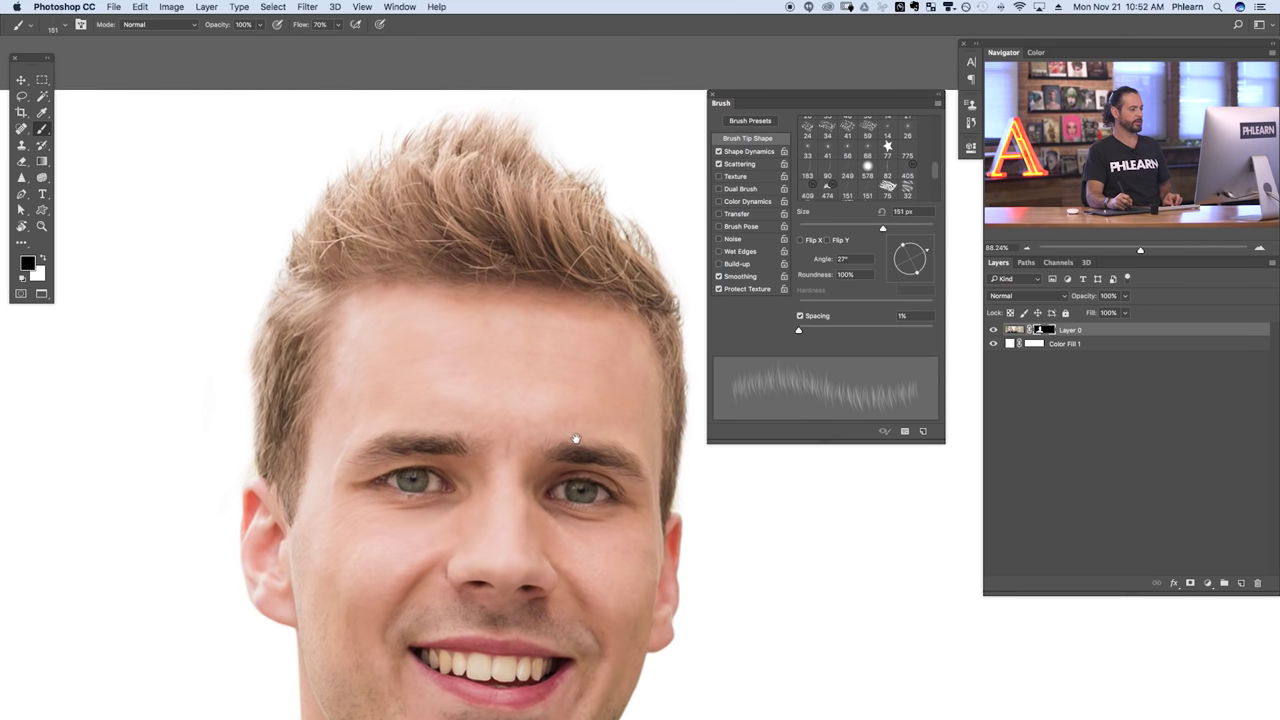
scroll(624, 427, down, 2)
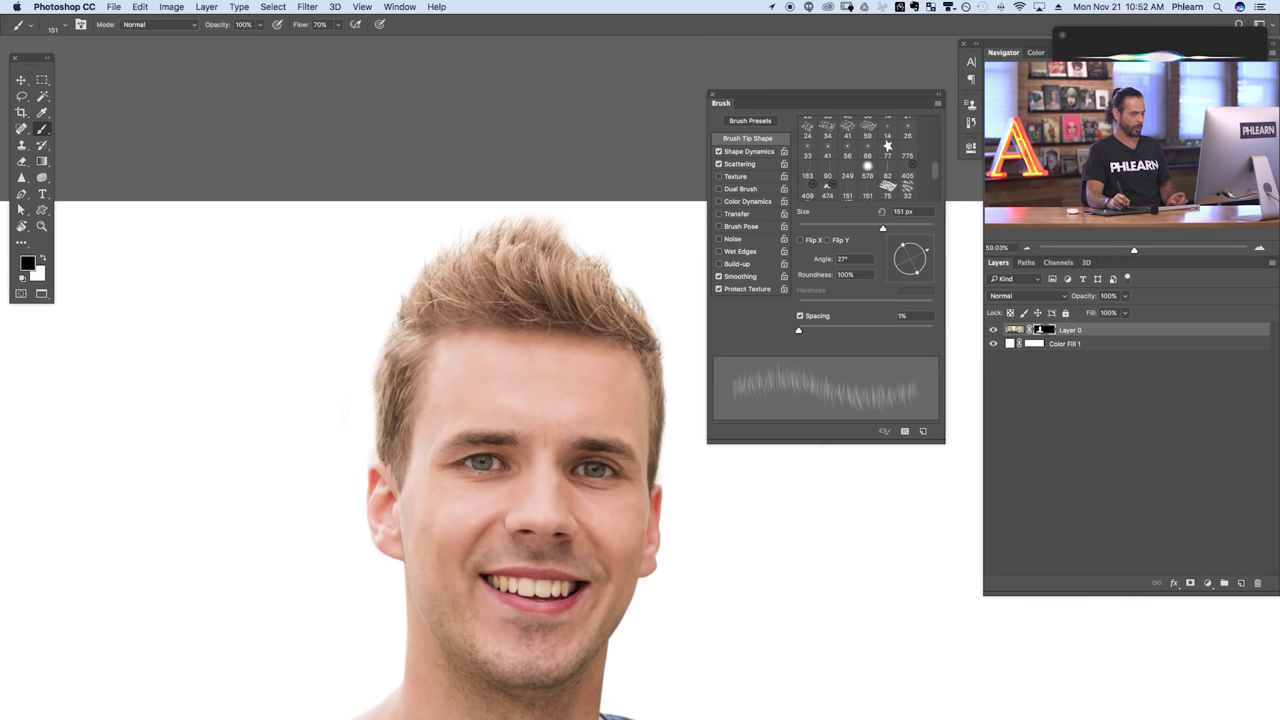
alt+click(1045, 332)
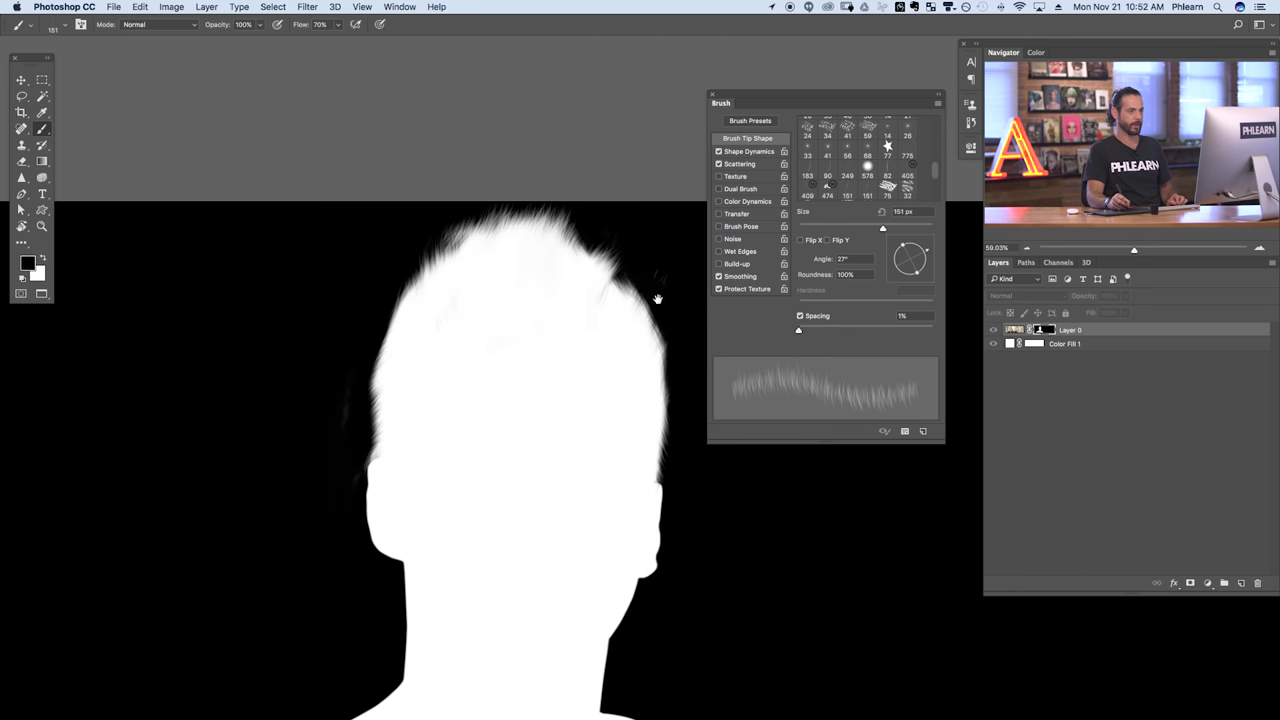
scroll(613, 318, up, 3)
mouse_move(626, 294)
mouse_down()
mouse_move(612, 258)
mouse_move(625, 296)
mouse_move(597, 328)
mouse_move(602, 301)
mouse_move(627, 271)
mouse_up()
key(x)
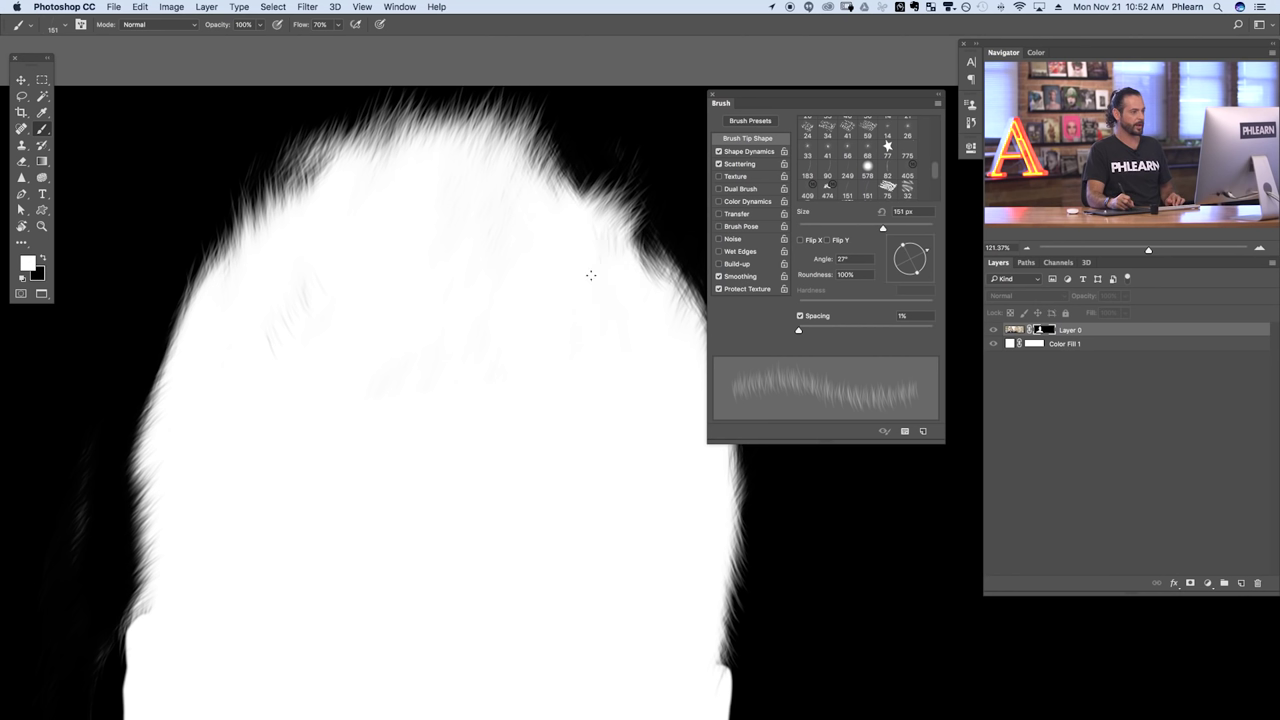
mouse_move(167, 460)
mouse_down()
mouse_move(178, 355)
mouse_move(167, 394)
mouse_move(220, 313)
mouse_up()
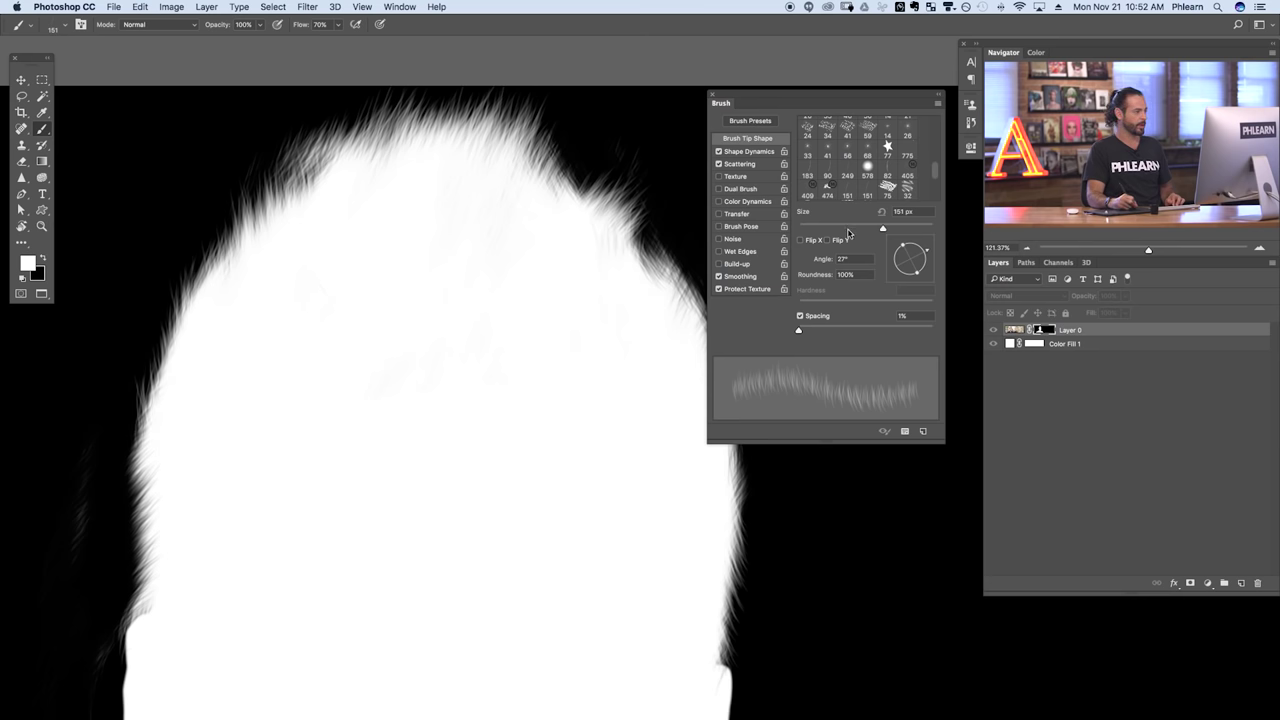
- Set the brush's Angle Jitter to 7% and paint white hair strokes on the mask around the crown and down the left edge
click(754, 153)
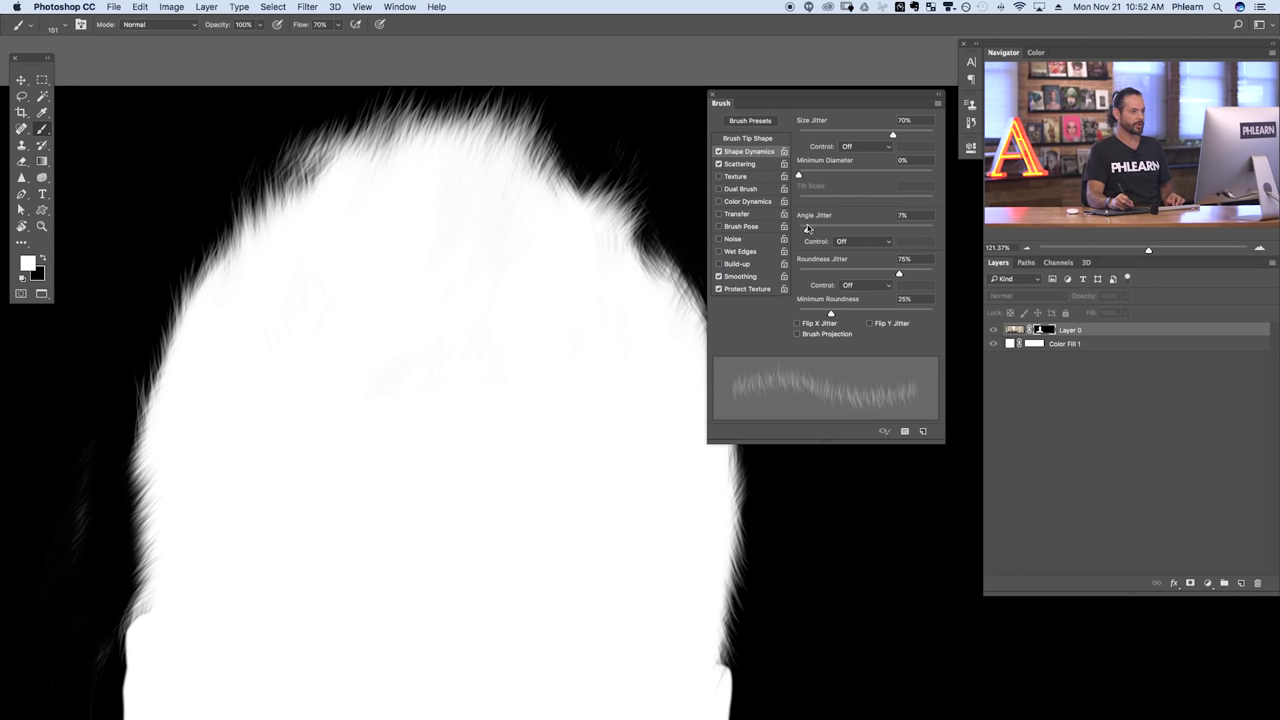
mouse_move(643, 261)
mouse_down()
mouse_move(501, 245)
mouse_move(563, 234)
mouse_move(560, 200)
mouse_up()
mouse_move(400, 150)
mouse_down()
mouse_move(357, 148)
mouse_move(223, 309)
mouse_move(213, 354)
mouse_move(172, 342)
mouse_move(150, 420)
mouse_up()
drag(239, 445, 285, 287)
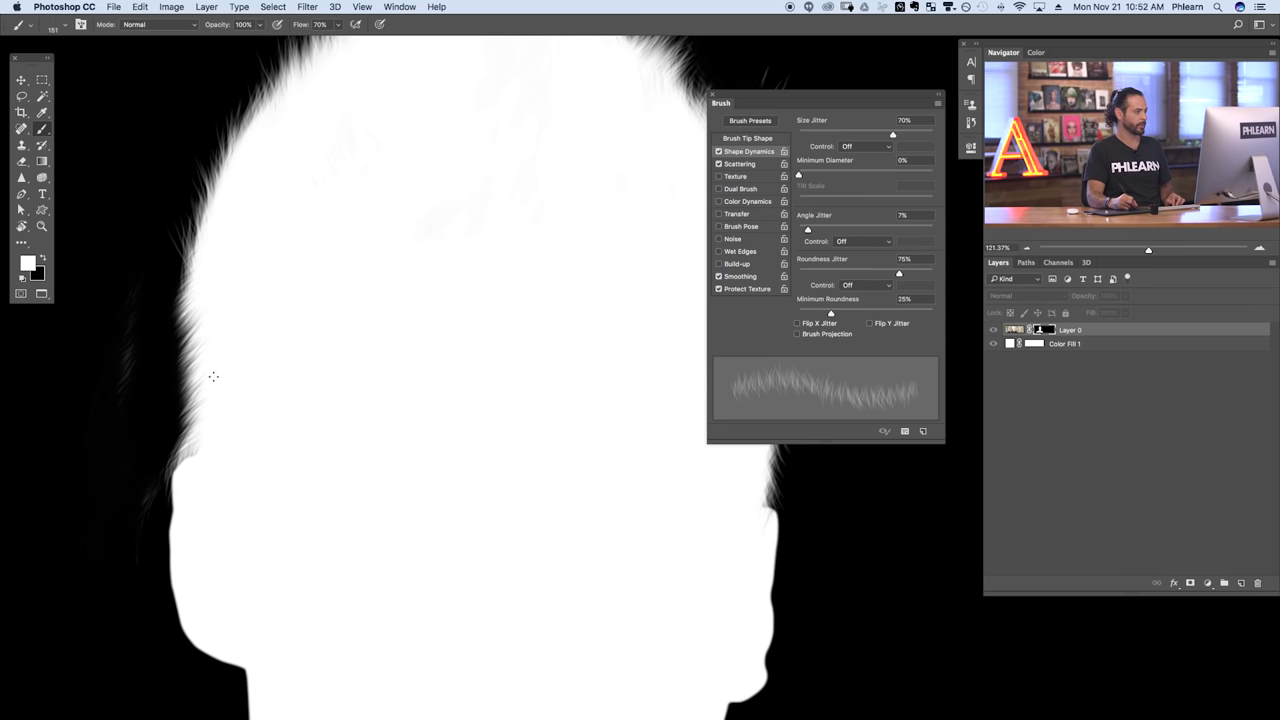
drag(208, 420, 214, 462)
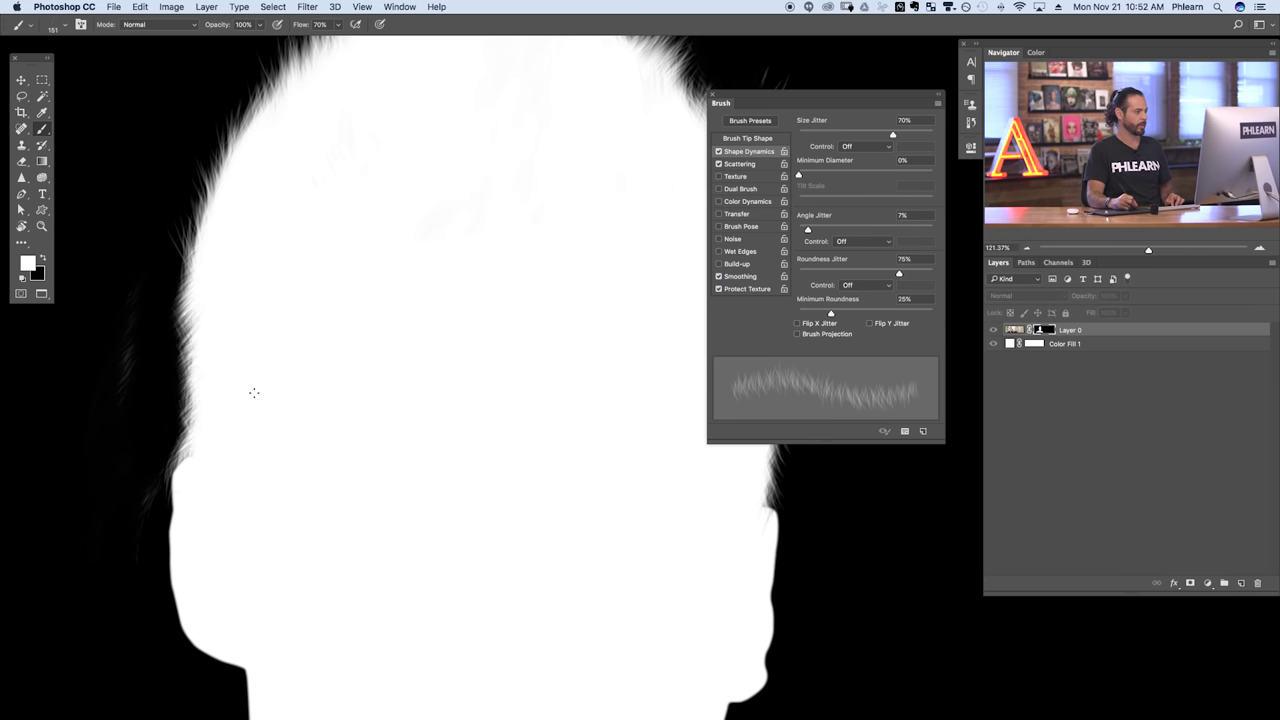
- Paint white hair strokes along the mask's right edge, and paint black over stray marks beside the crown and left of the head
scroll(466, 431, right, 5)
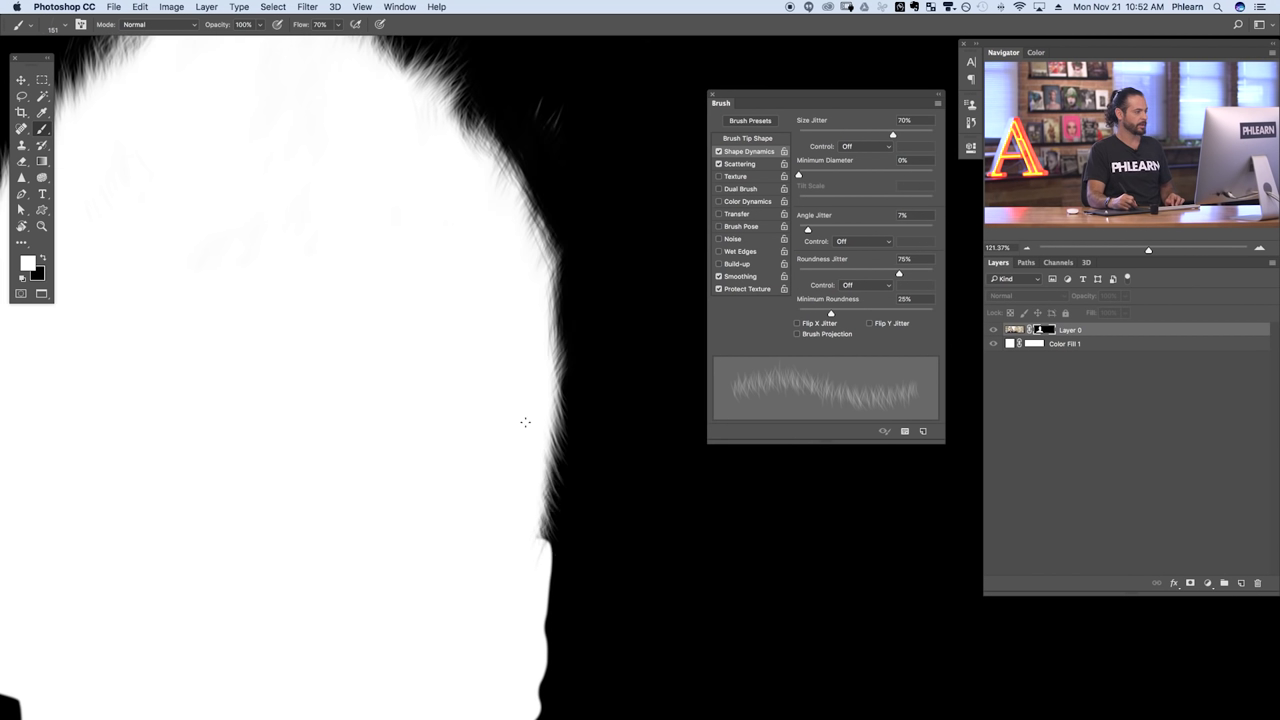
mouse_move(548, 304)
mouse_down()
mouse_move(522, 192)
mouse_move(509, 187)
mouse_move(540, 230)
mouse_move(500, 140)
mouse_move(510, 215)
mouse_move(498, 244)
mouse_up()
key(x)
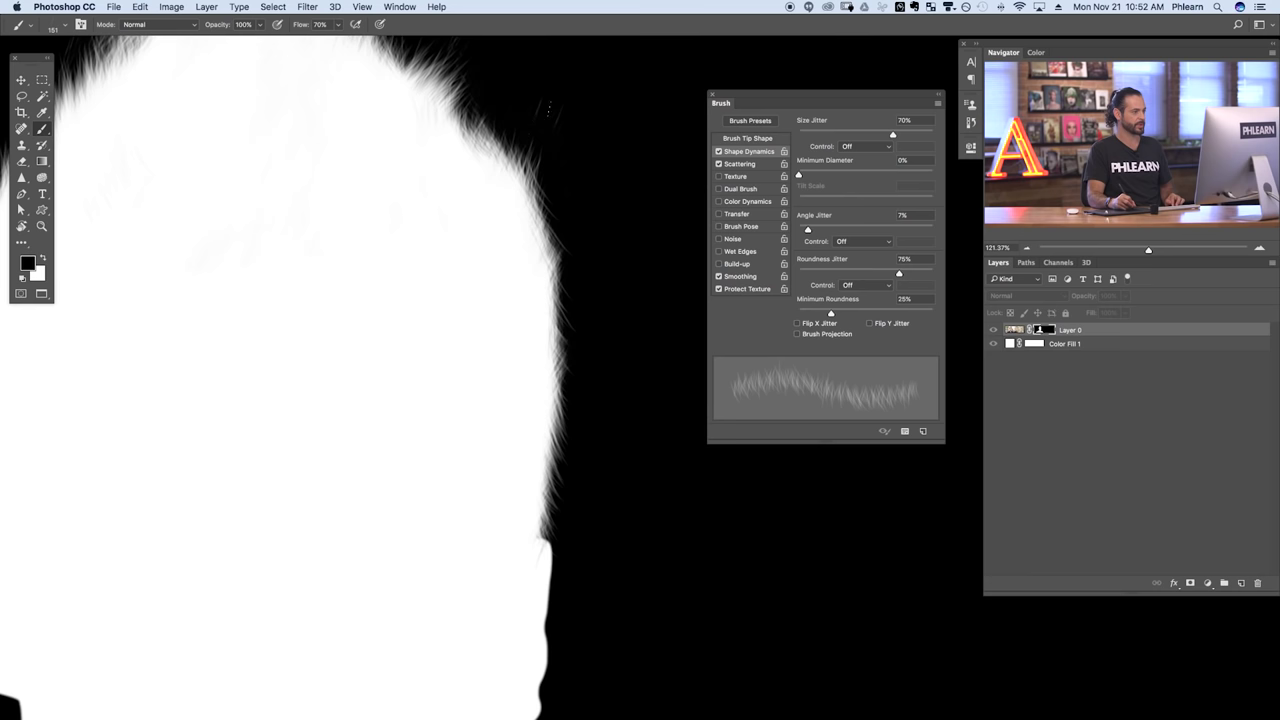
drag(458, 308, 410, 316)
drag(383, 374, 489, 402)
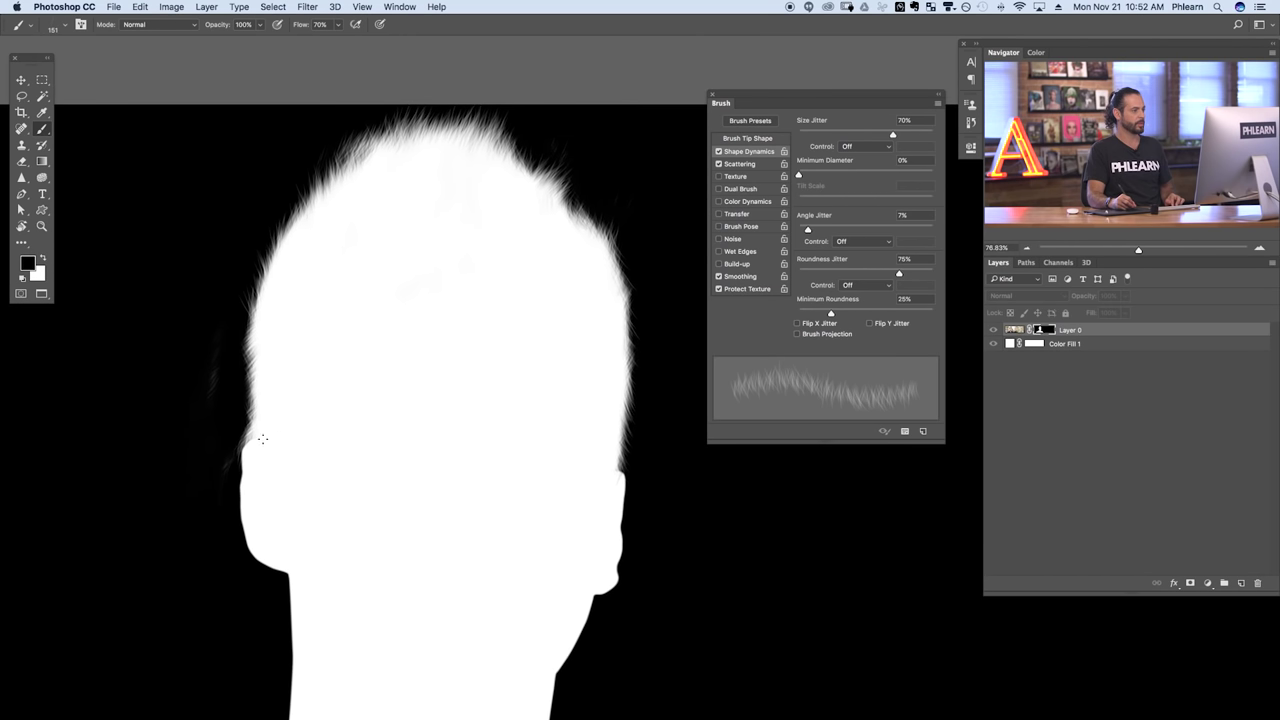
drag(212, 388, 204, 401)
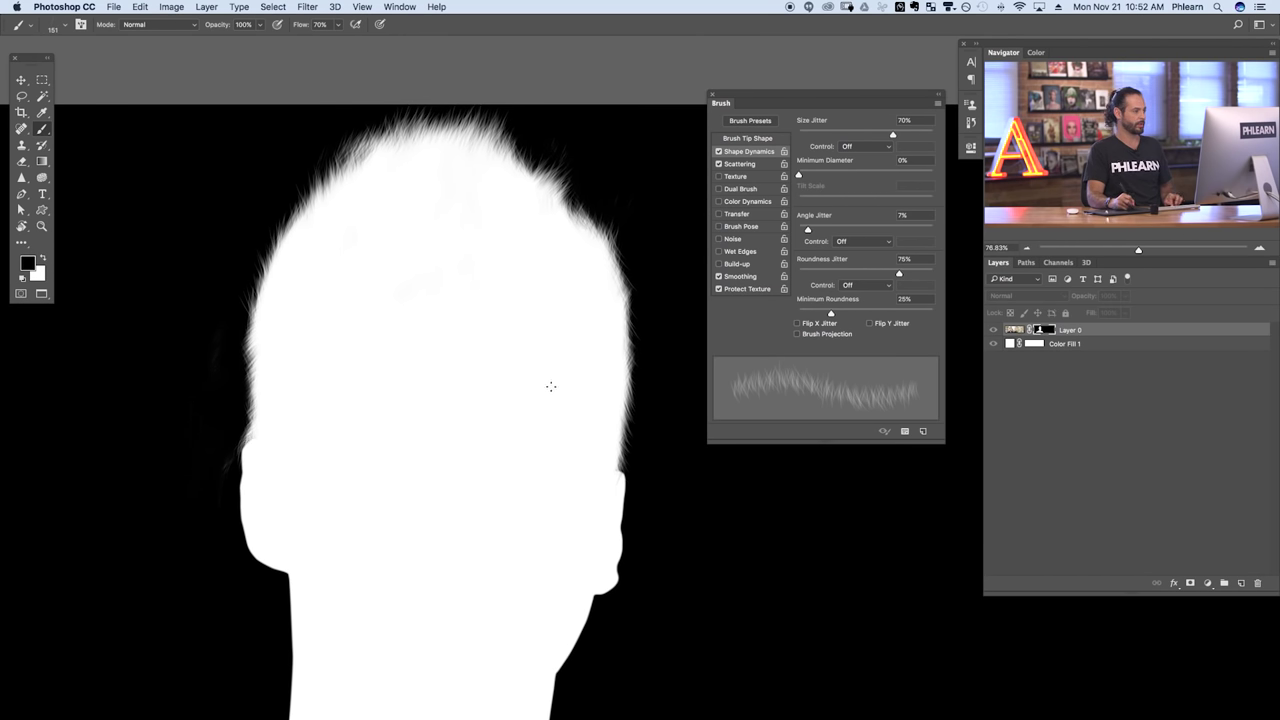
- Return from the mask view to the composite image and paint out the faint stray marks left of the hair on Layer 0's mask
alt+click(1043, 330)
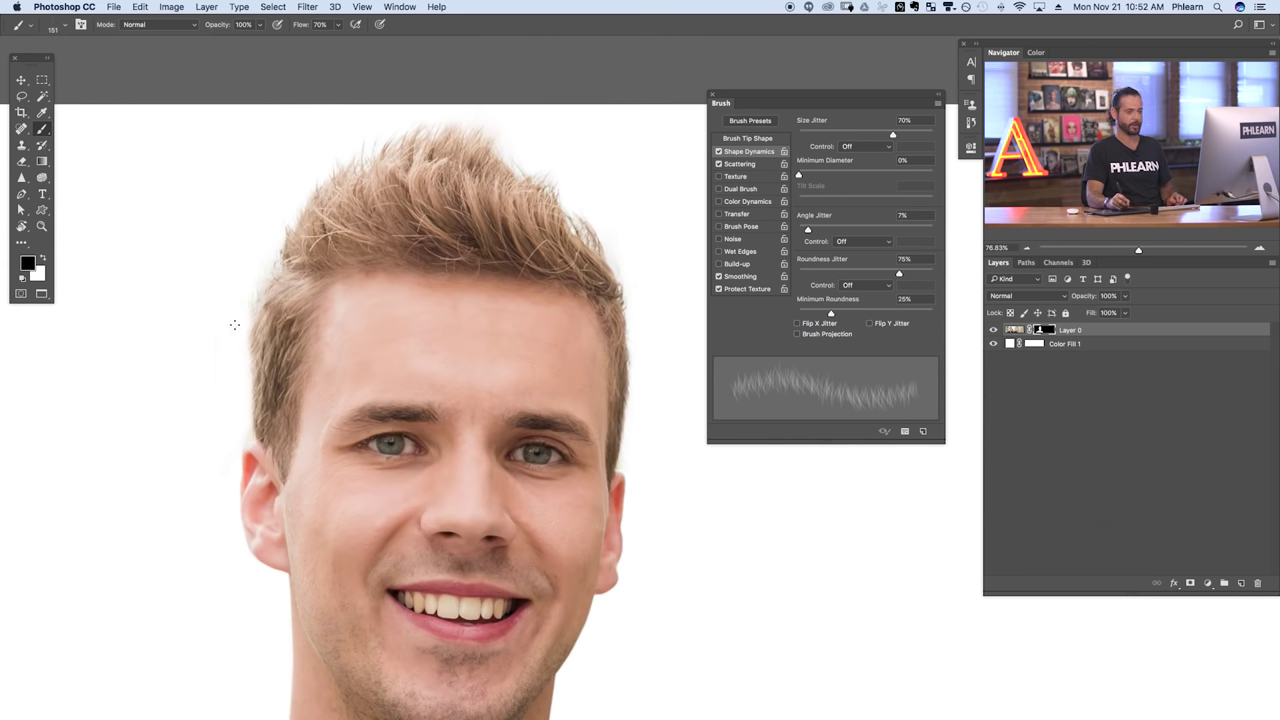
key(x)
drag(240, 296, 231, 316)
key(x)
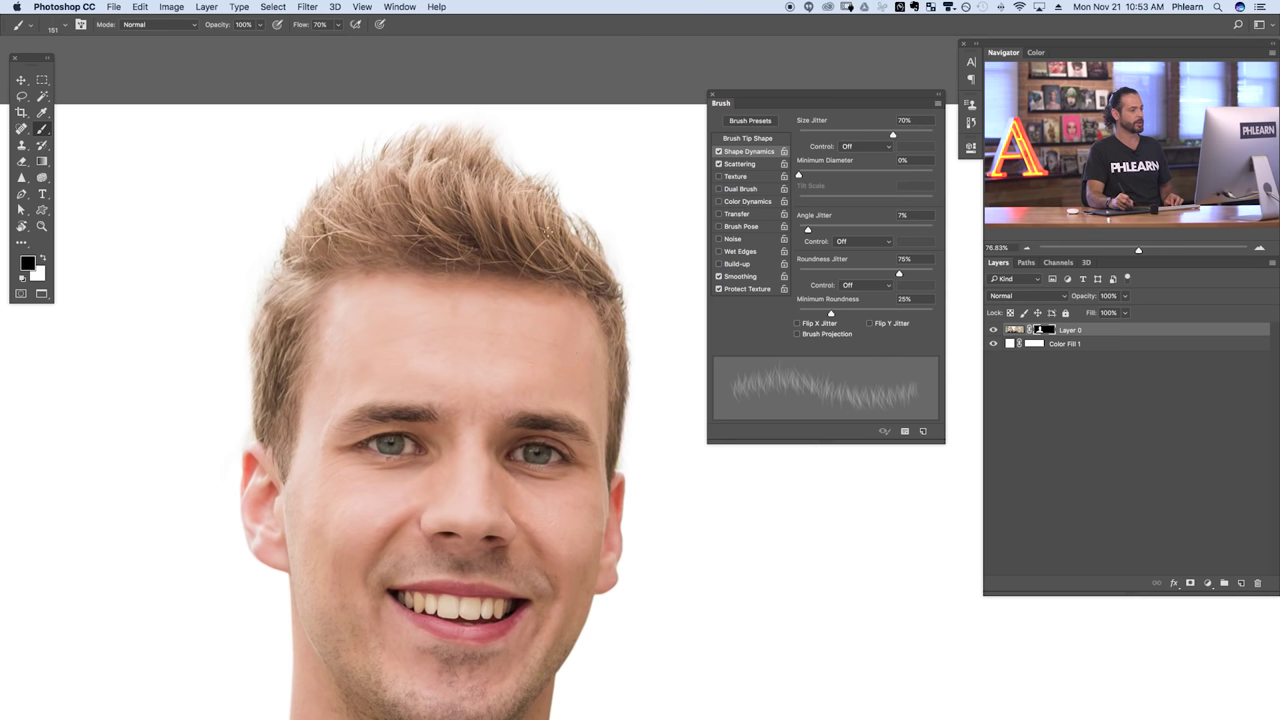
- Review the finished portrait cutout in full-screen mode with the whole image fitted to the screen
scroll(577, 381, down, 8)
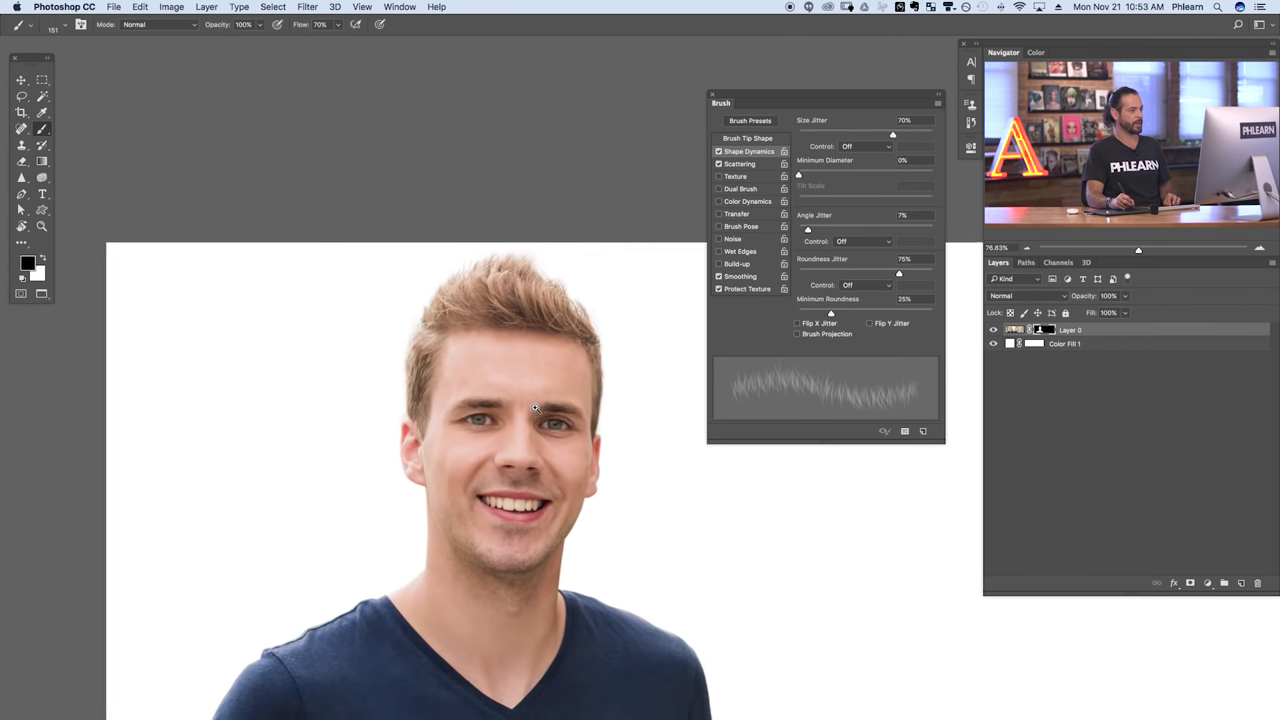
scroll(516, 389, up, 3)
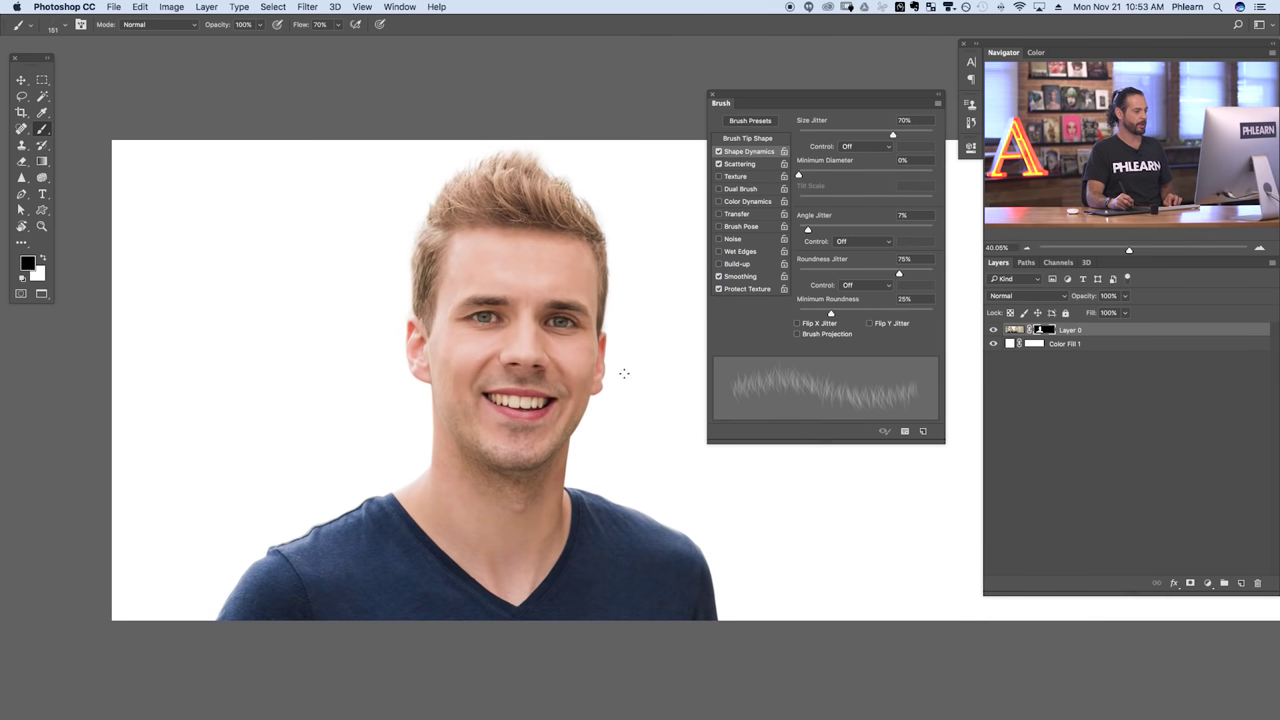
key(f)
key(ctrl+0)
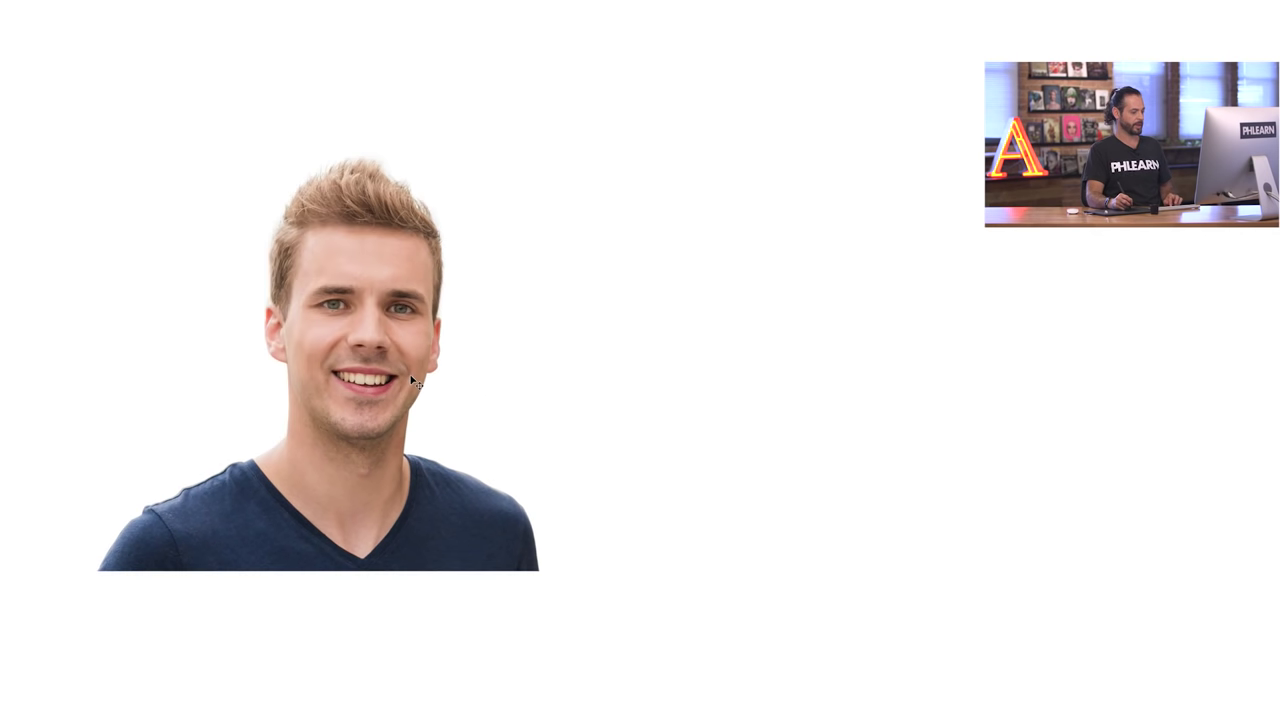
click(394, 389)
drag(431, 391, 623, 434)
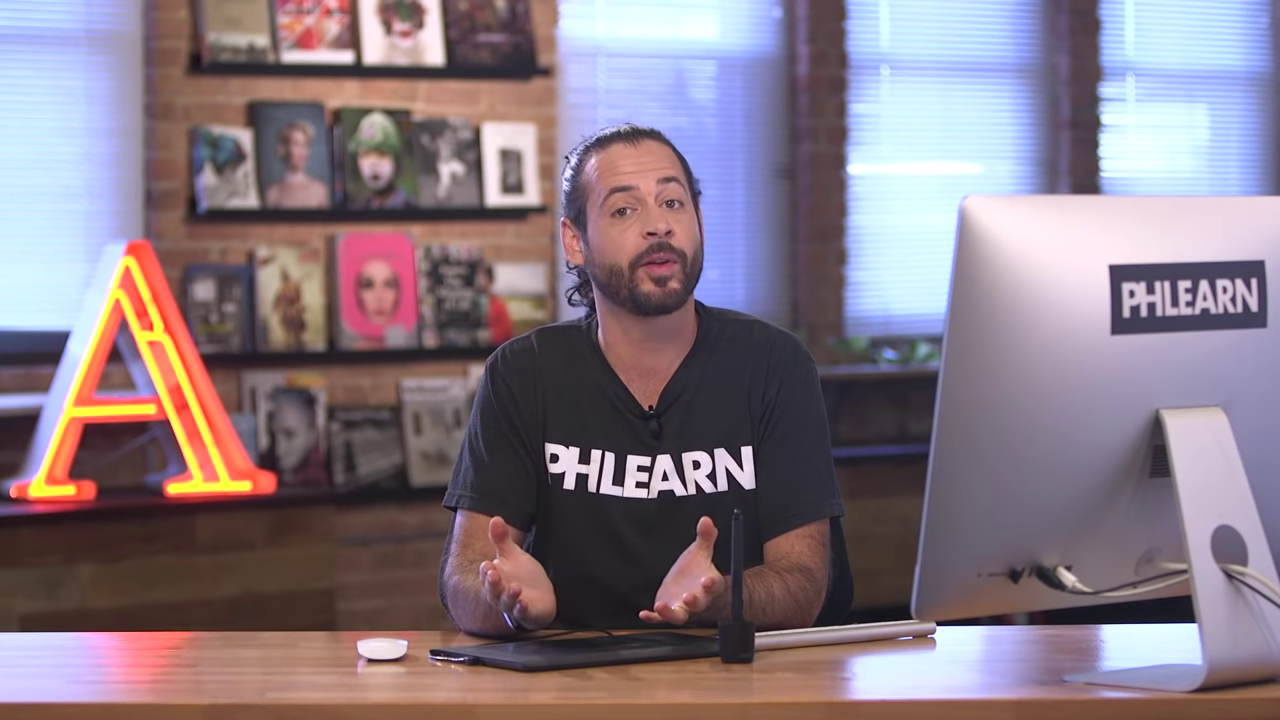
- Sketch thin black single-hair strokes on Layer 1 beside the right edge of the man's hair
mouse_move(771, 251)
mouse_down()
mouse_move(778, 207)
mouse_move(805, 185)
mouse_up()
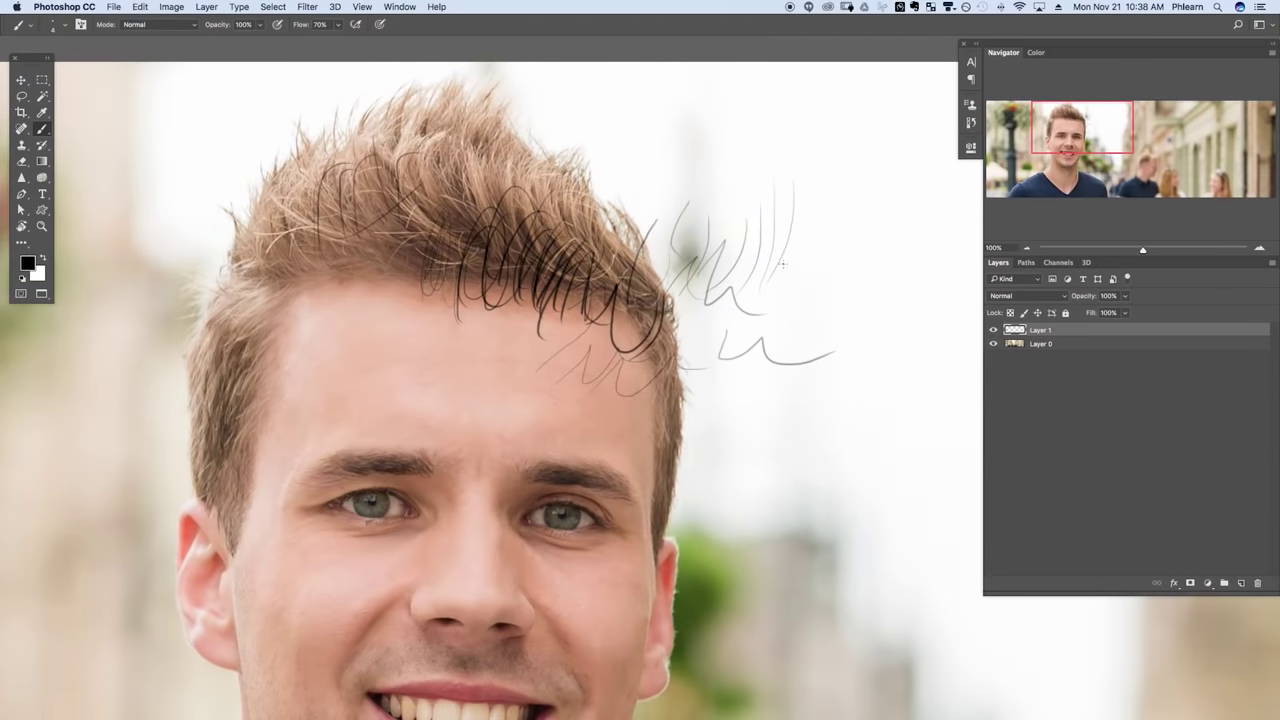
mouse_move(791, 286)
mouse_down()
mouse_move(833, 185)
mouse_move(843, 270)
mouse_up()
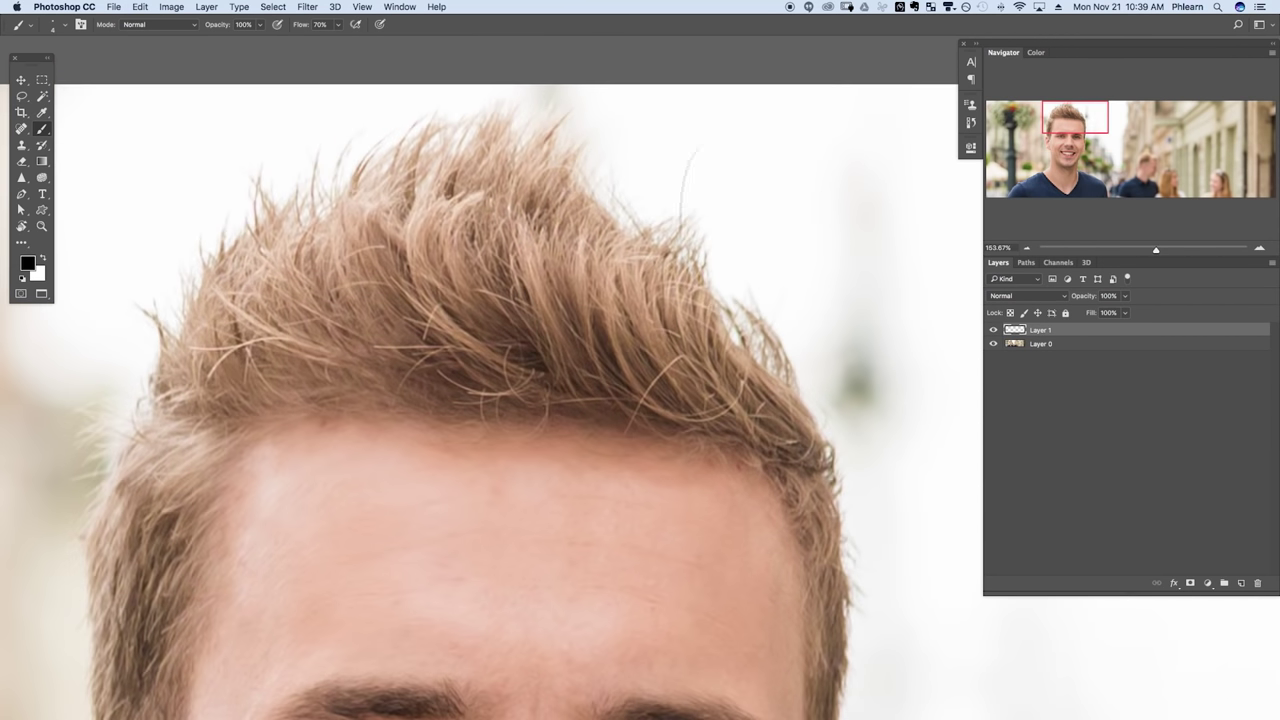
drag(712, 250, 736, 132)
drag(782, 272, 728, 279)
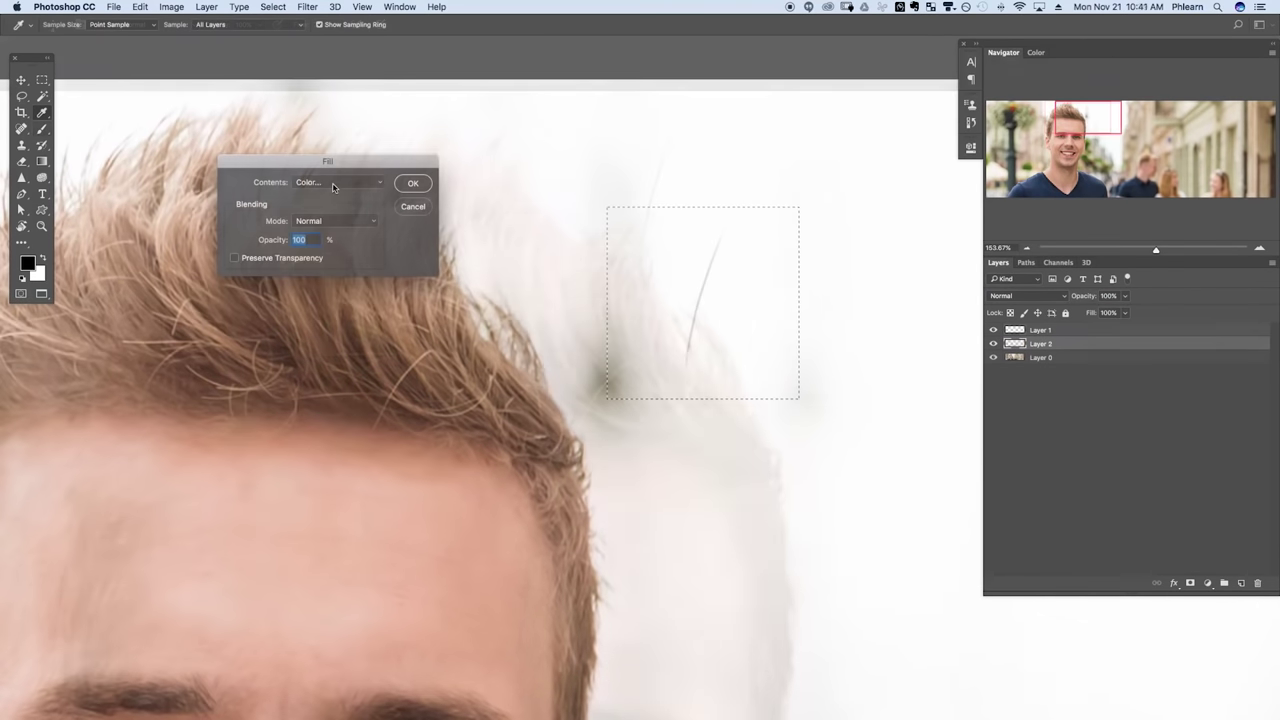
- Choose the fill contents for the rectangular selection around the single hair and fill it on Layer 2 at 100% opacity
click(335, 183)
click(330, 264)
click(424, 190)
click(143, 9)
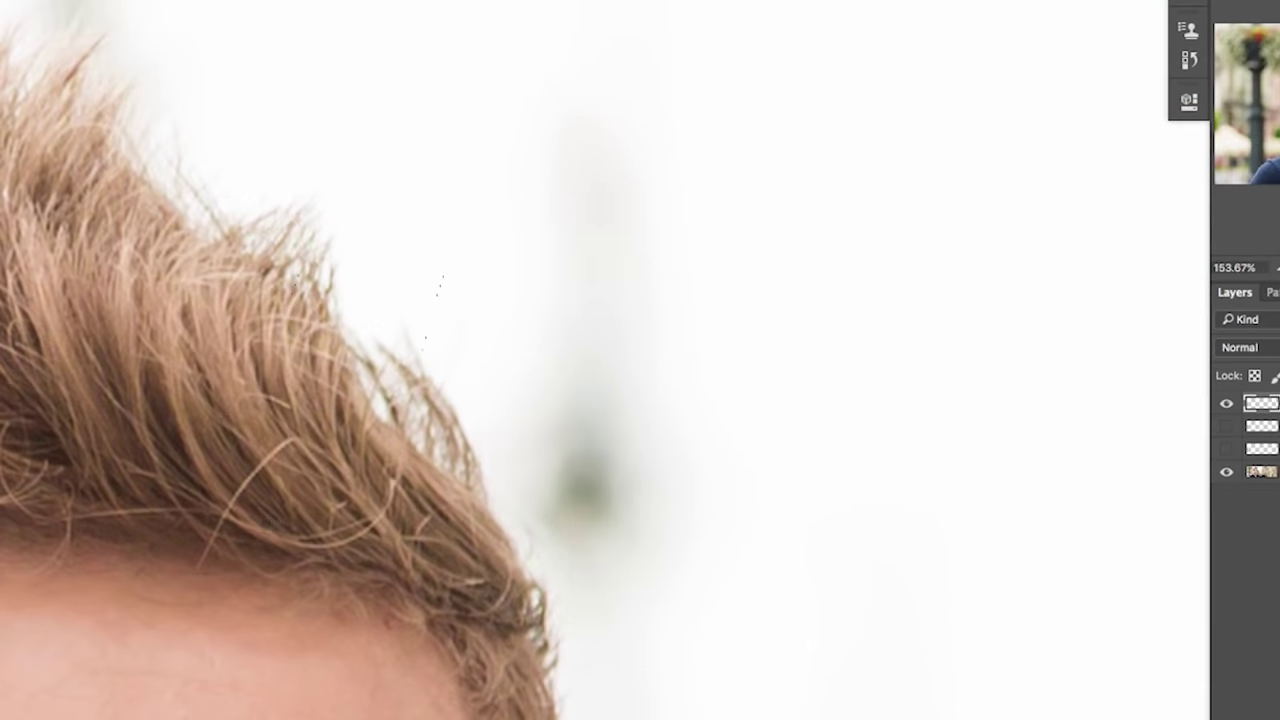
- Paint black test strokes with the 151 px hair brush on Layer 3 over the bright background beside the head
right_click(553, 222)
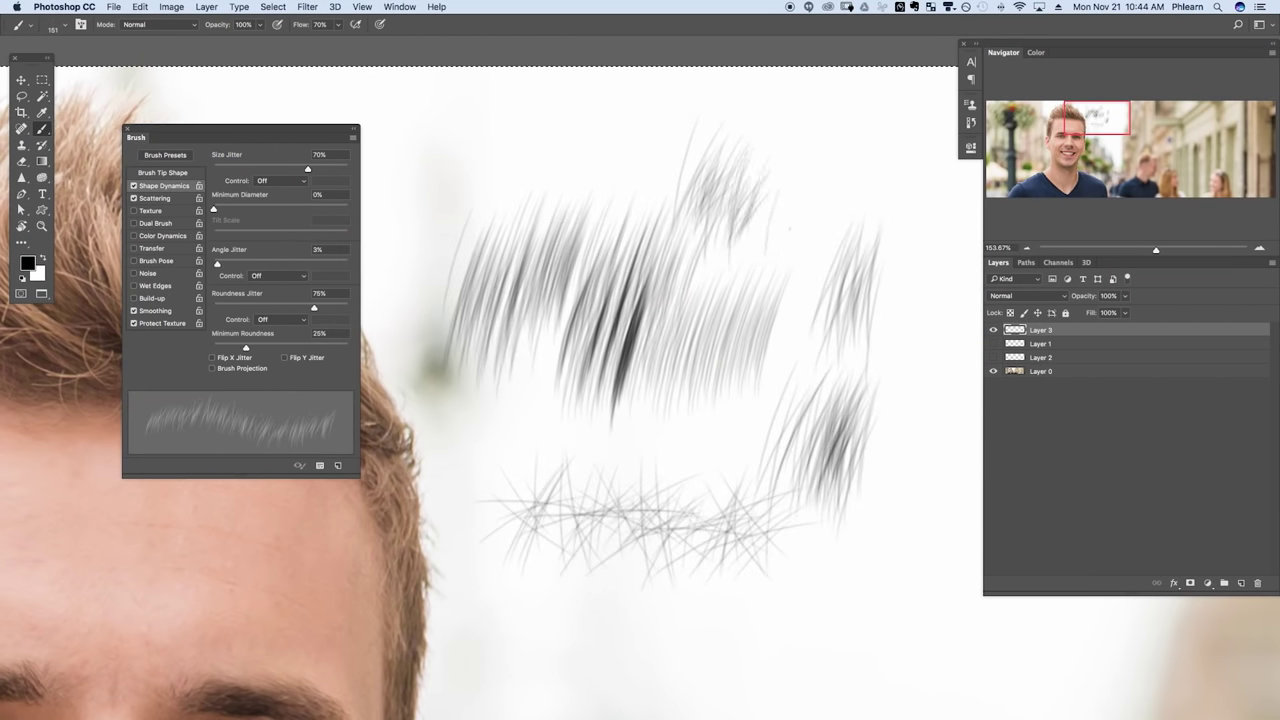
mouse_move(790, 229)
mouse_down()
mouse_move(808, 218)
mouse_move(815, 232)
mouse_move(850, 208)
mouse_up()
drag(880, 305, 905, 195)
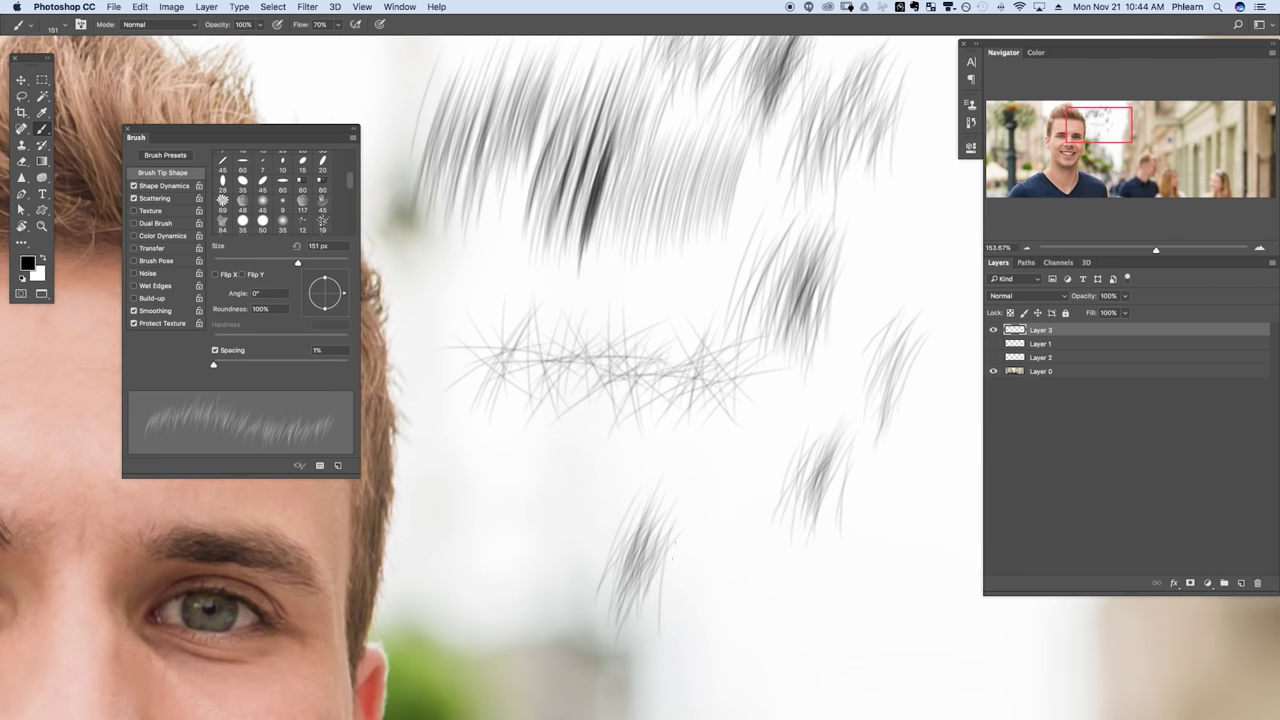
mouse_move(700, 635)
mouse_down()
mouse_move(745, 500)
mouse_move(735, 525)
mouse_up()
drag(705, 665, 765, 510)
mouse_move(770, 655)
mouse_down()
mouse_move(805, 550)
mouse_move(825, 555)
mouse_up()
drag(800, 650, 858, 548)
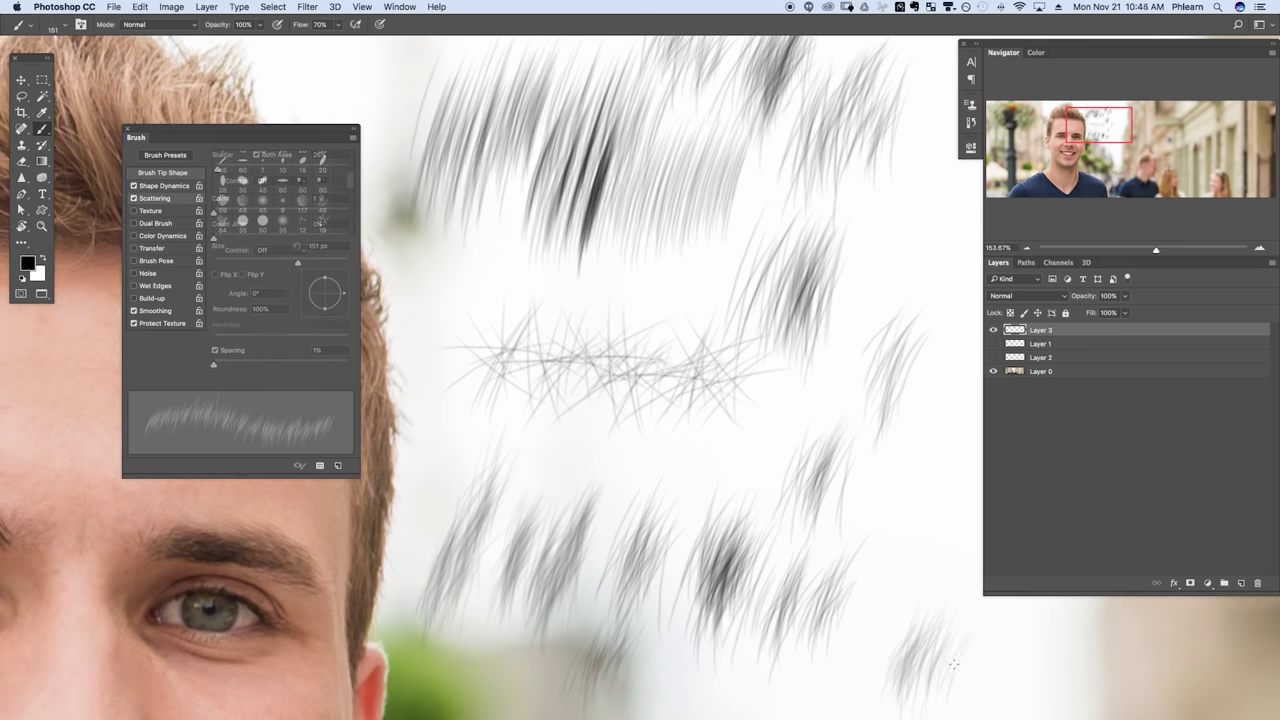
- Paint more clusters of test hair strokes with 26% Scatter on Layer 3, and start a new brush preset from the current settings
drag(915, 715, 978, 632)
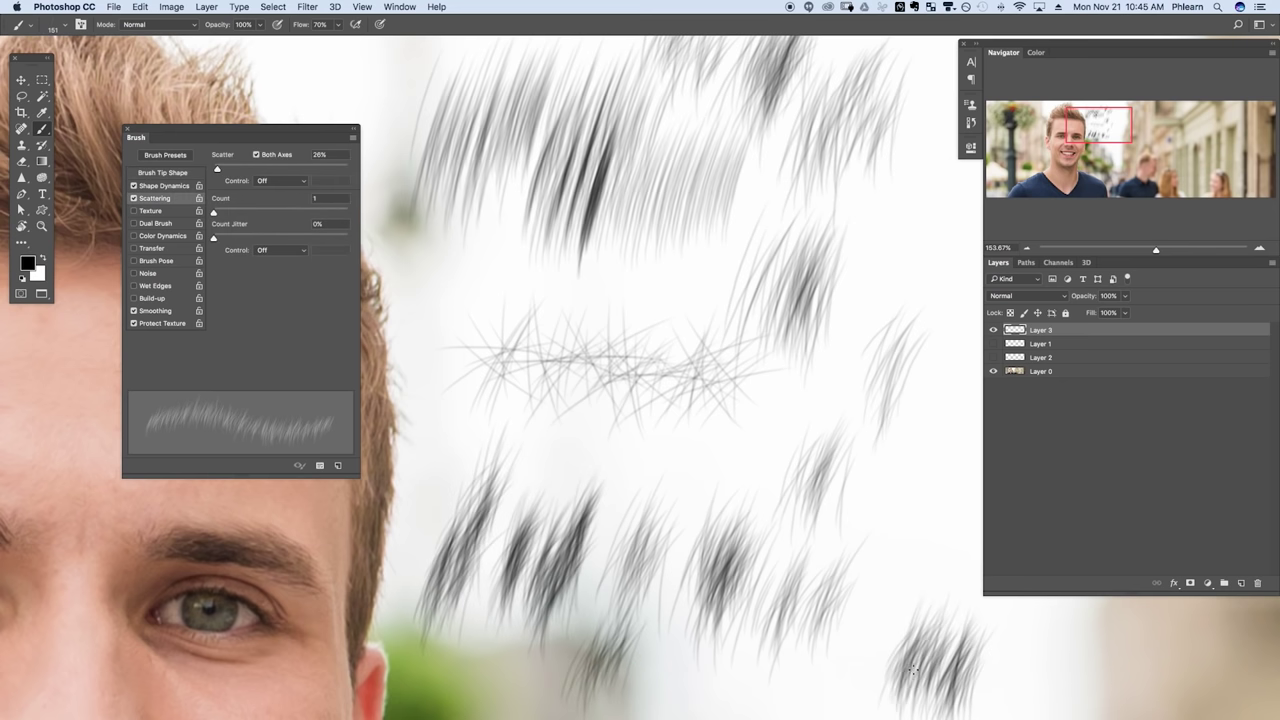
drag(852, 715, 915, 628)
drag(848, 692, 880, 605)
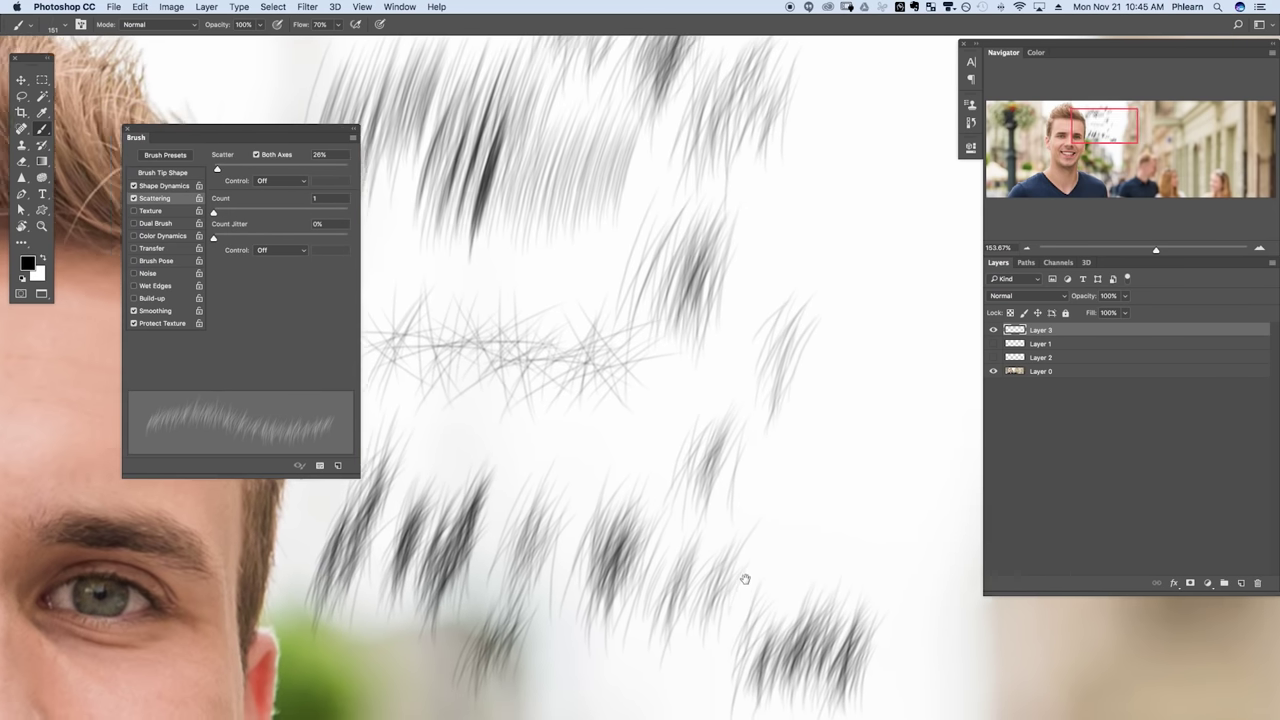
drag(745, 579, 699, 565)
mouse_move(812, 478)
mouse_down()
mouse_move(912, 481)
mouse_move(803, 525)
mouse_move(875, 570)
mouse_up()
click(353, 138)
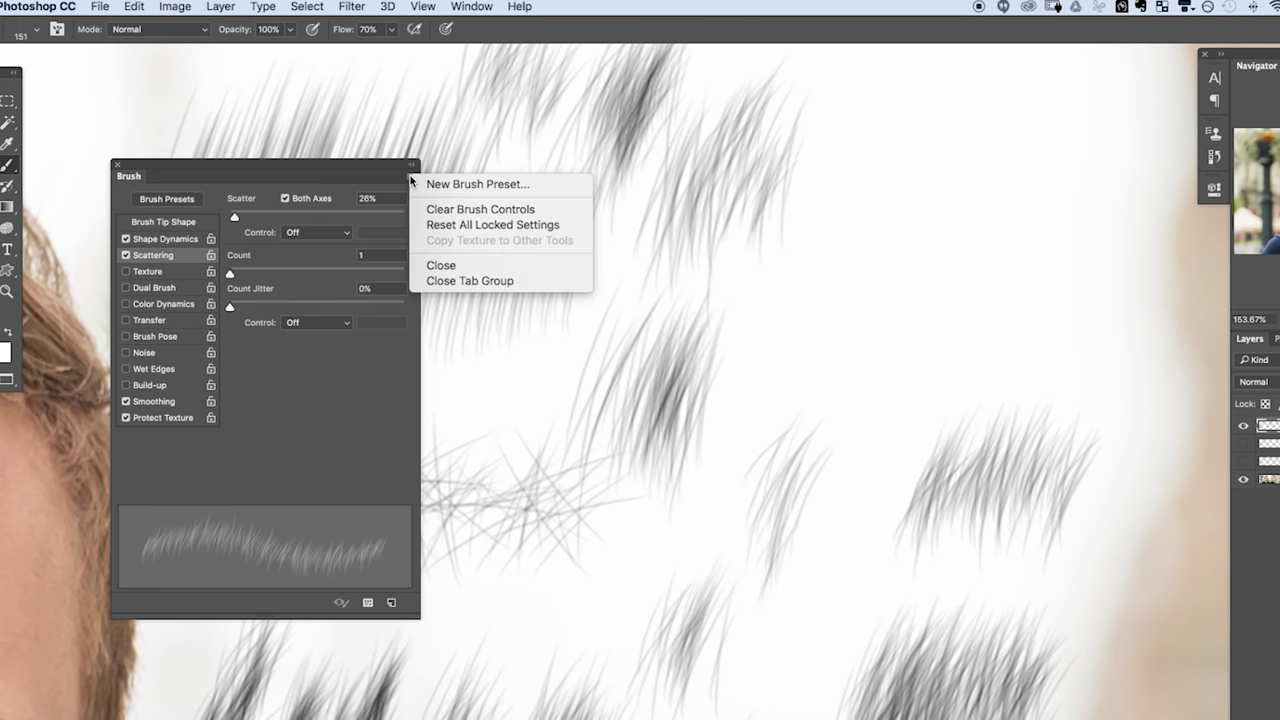
click(445, 188)
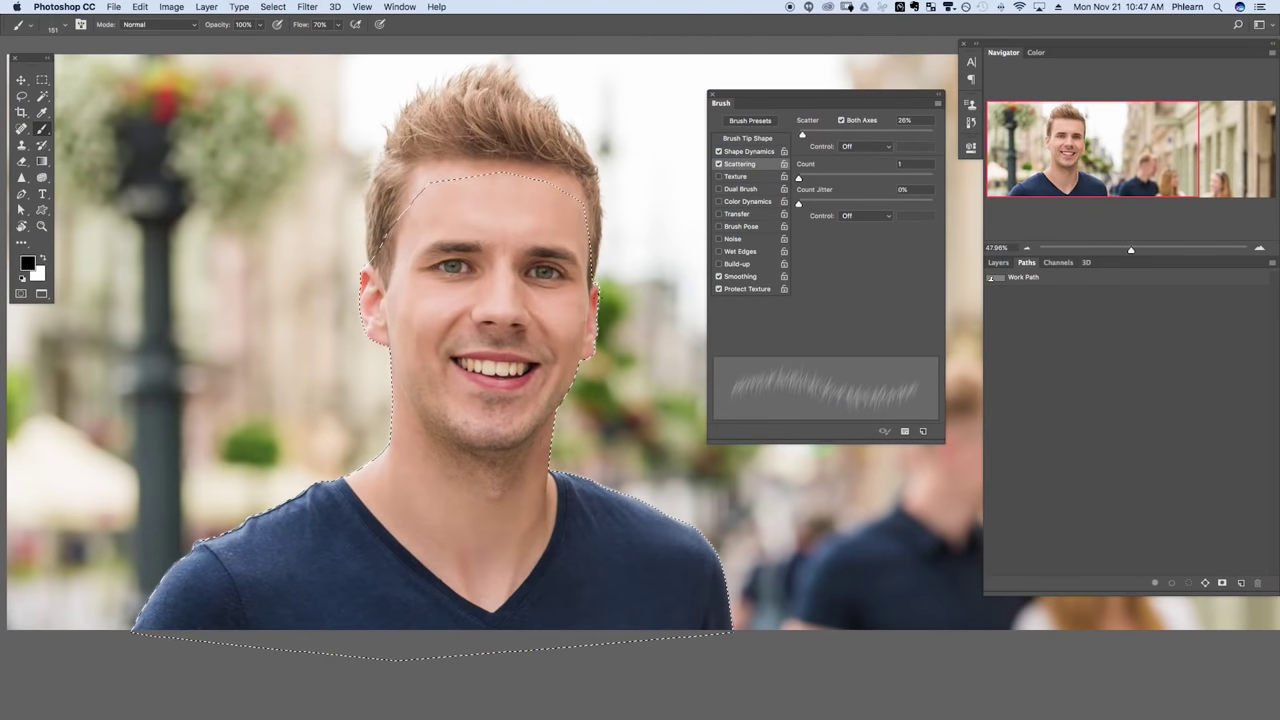
- Add a layer mask to Layer 0 from the selection around the man, and paint white hair strokes on the mask's hair area
click(998, 262)
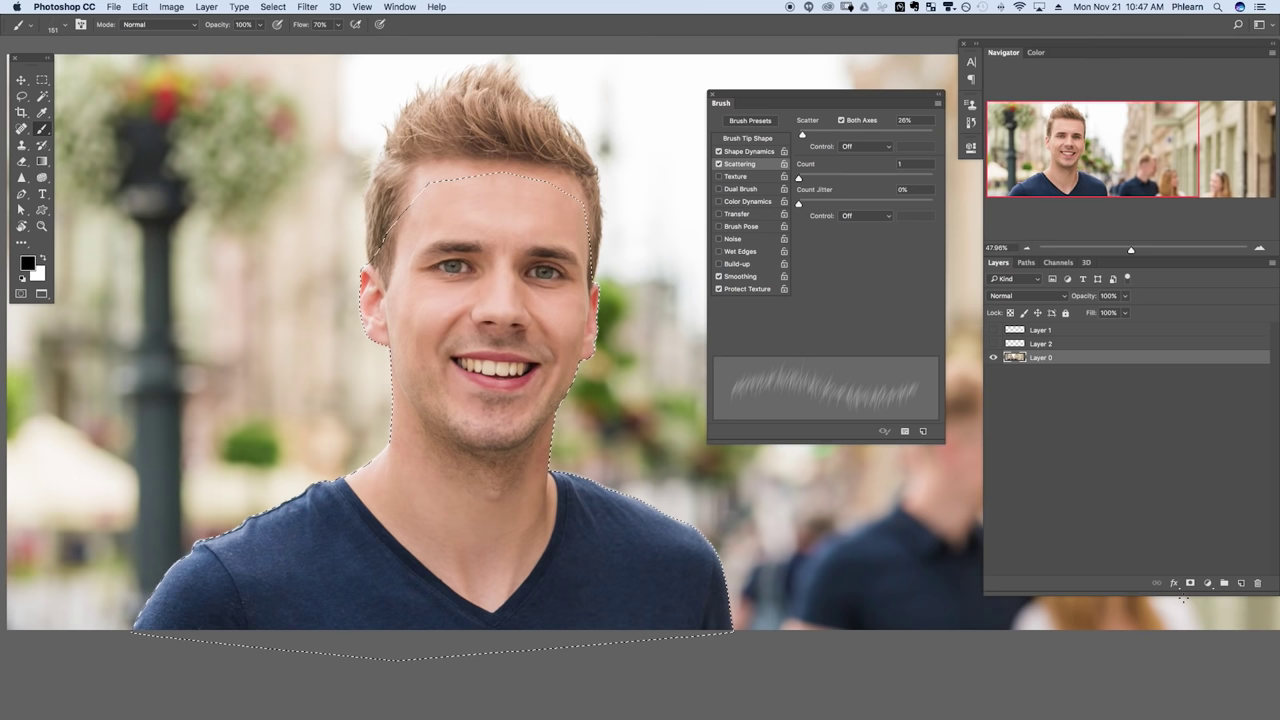
click(1190, 583)
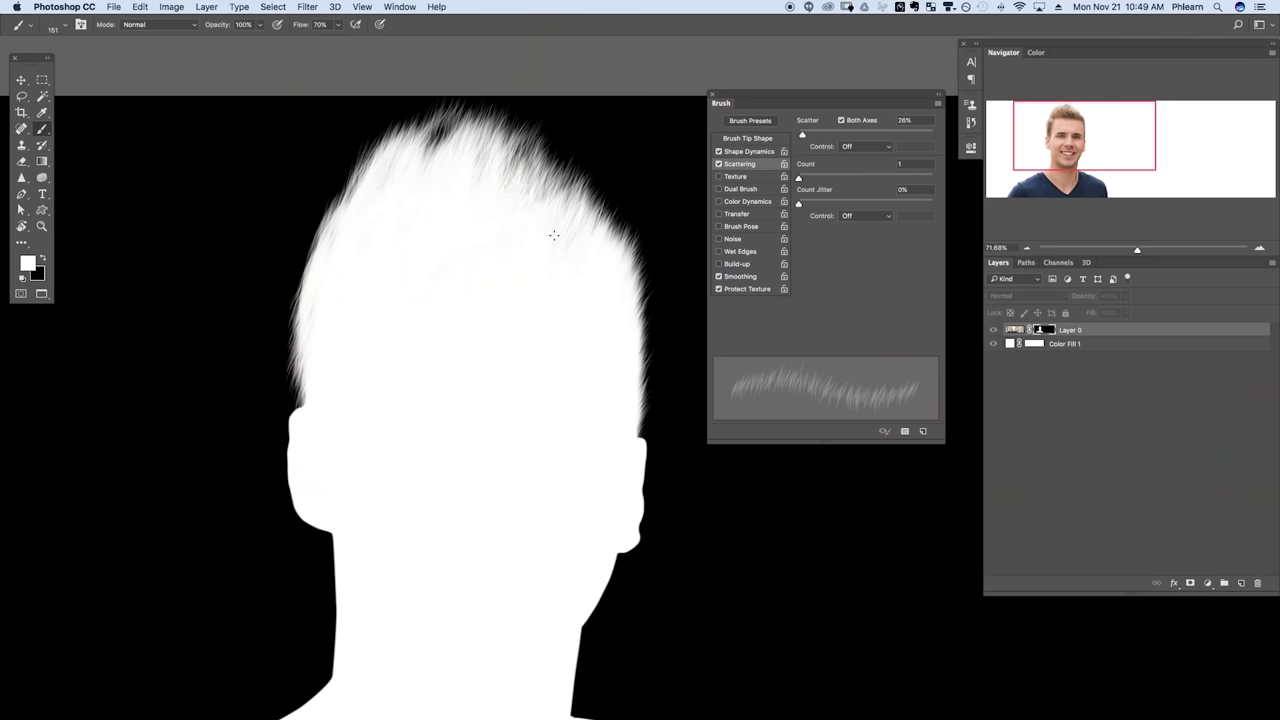
mouse_move(375, 395)
mouse_down()
mouse_move(351, 257)
mouse_move(540, 271)
mouse_move(518, 222)
mouse_up()
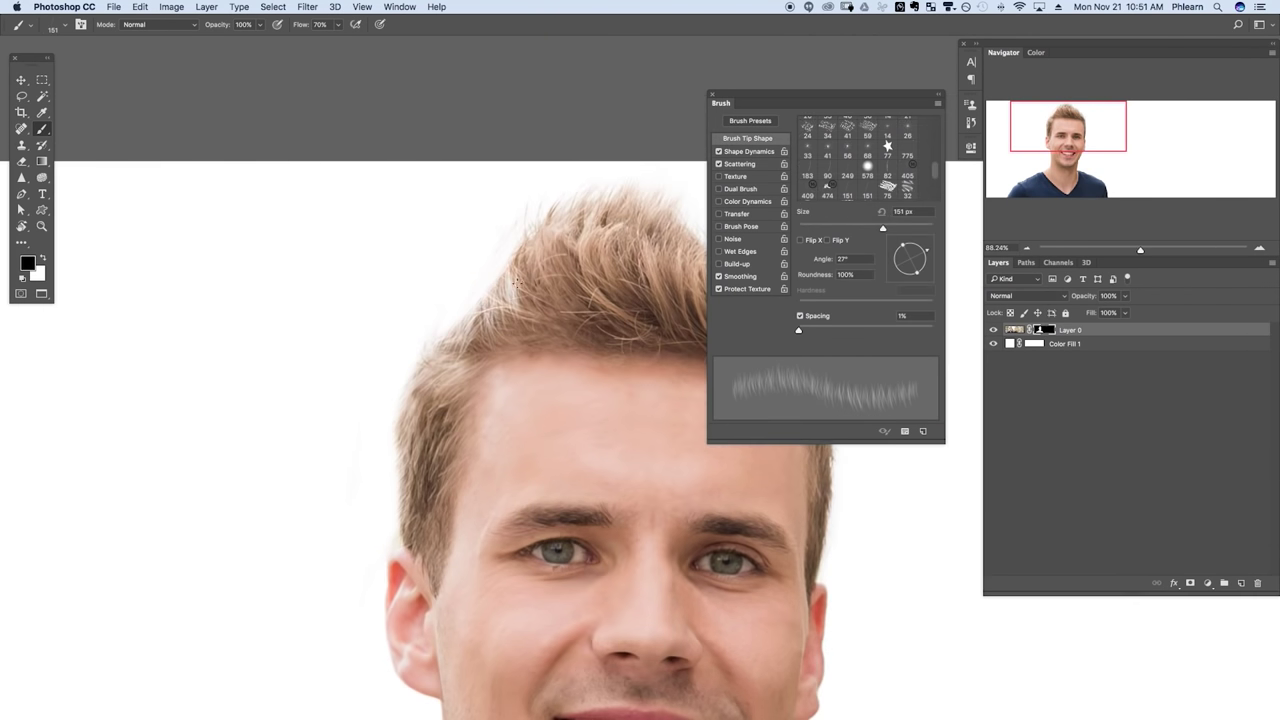
- Refine Layer 0's mask at the left crown and right hair edge with hair brush strokes at a 27° tip angle
mouse_move(510, 270)
mouse_down()
mouse_move(448, 355)
mouse_move(500, 271)
mouse_move(468, 338)
mouse_move(492, 313)
mouse_move(498, 250)
mouse_up()
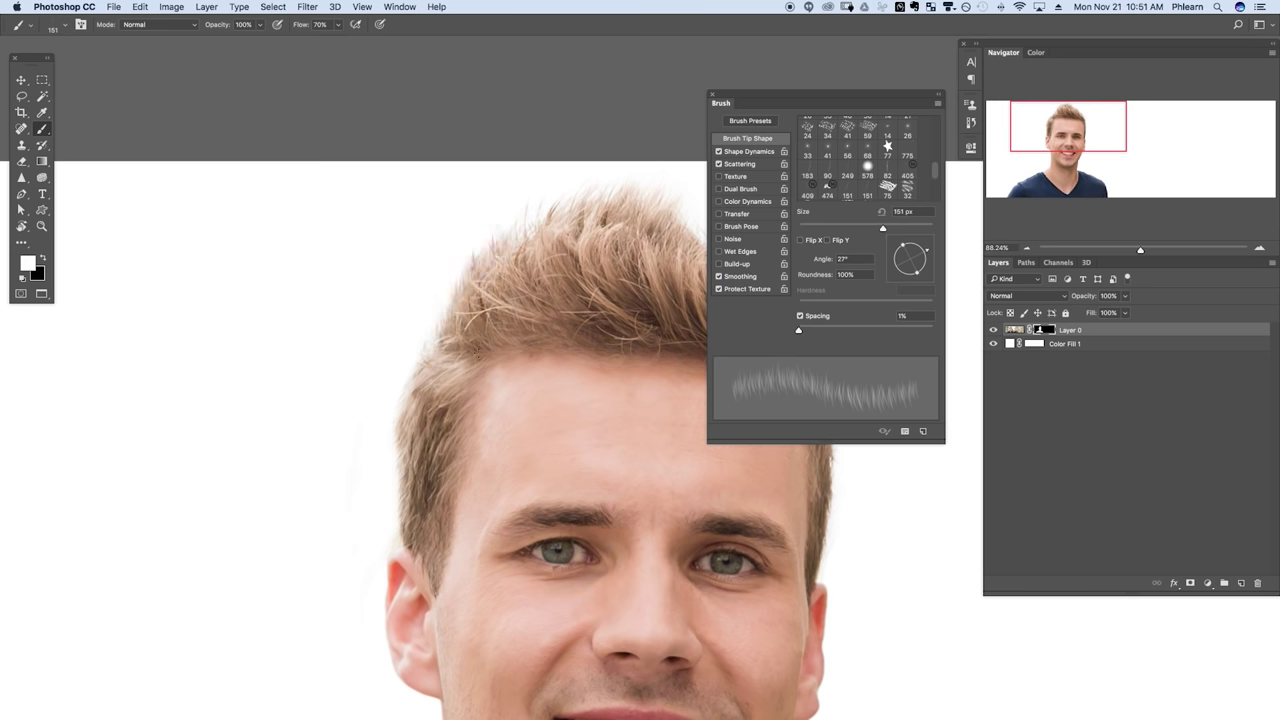
mouse_move(596, 466)
mouse_down()
mouse_move(597, 376)
mouse_move(591, 478)
mouse_up()
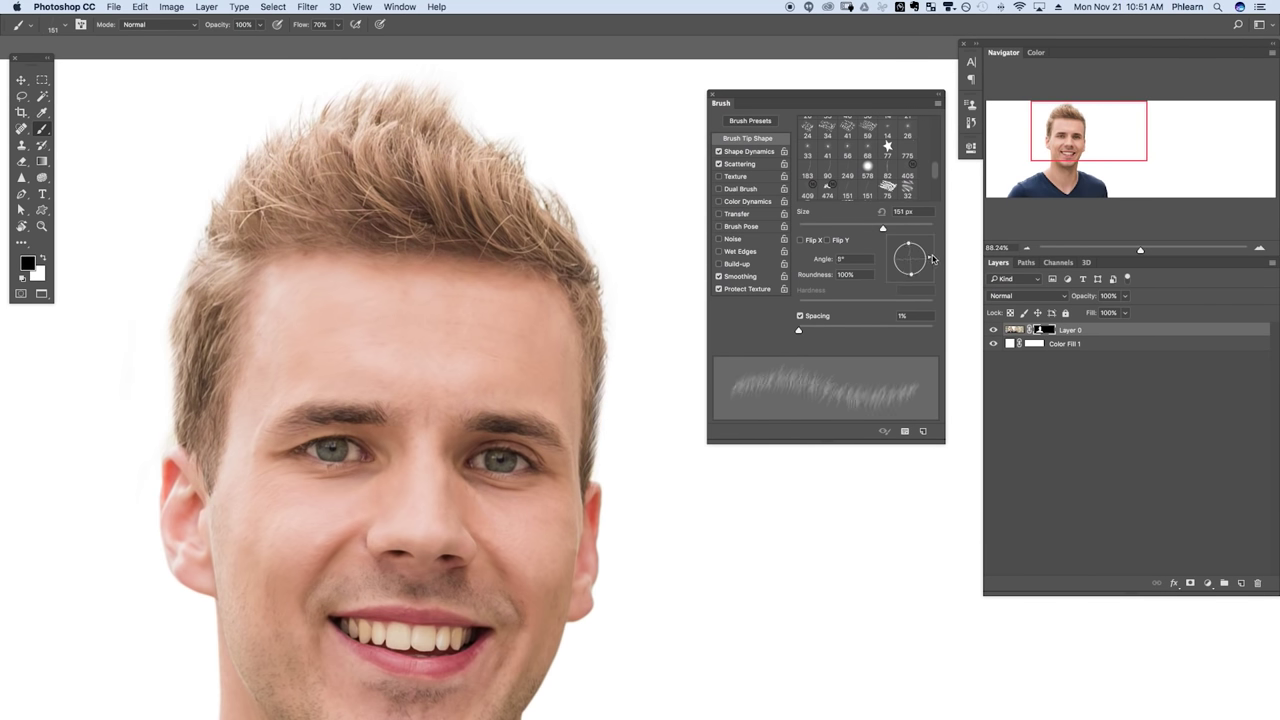
key(x)
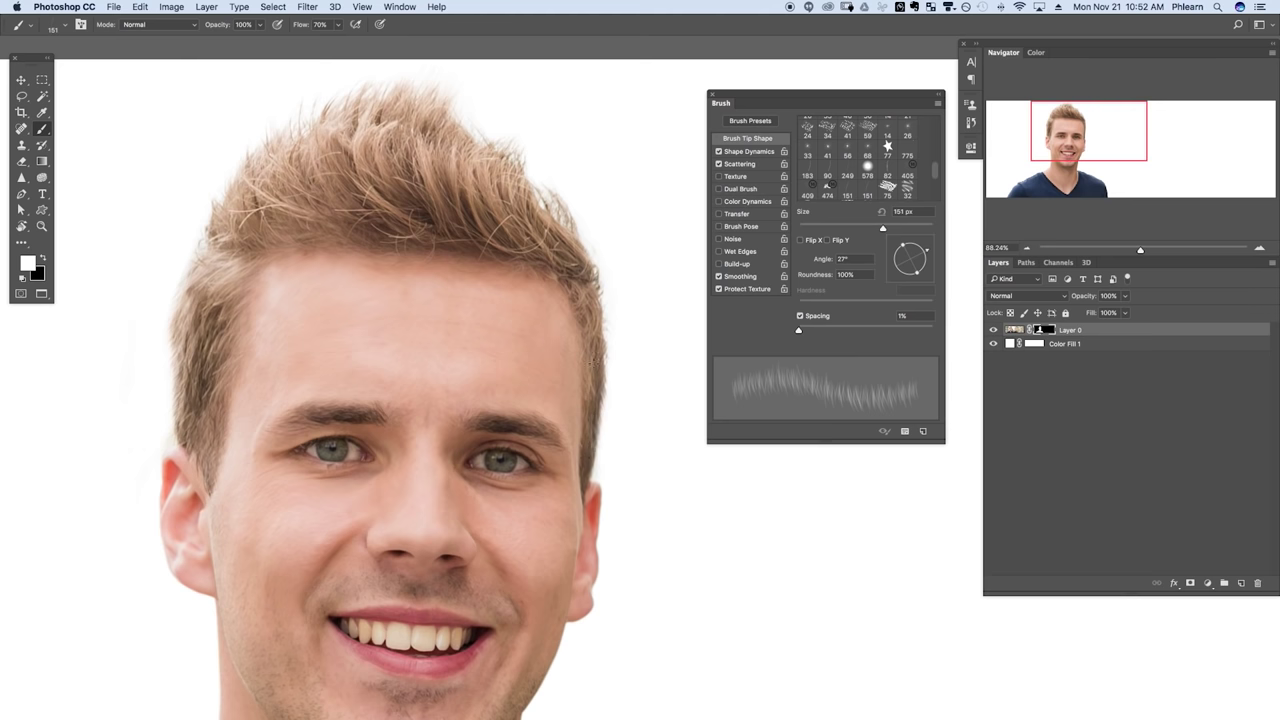
key(x)
drag(603, 305, 603, 350)
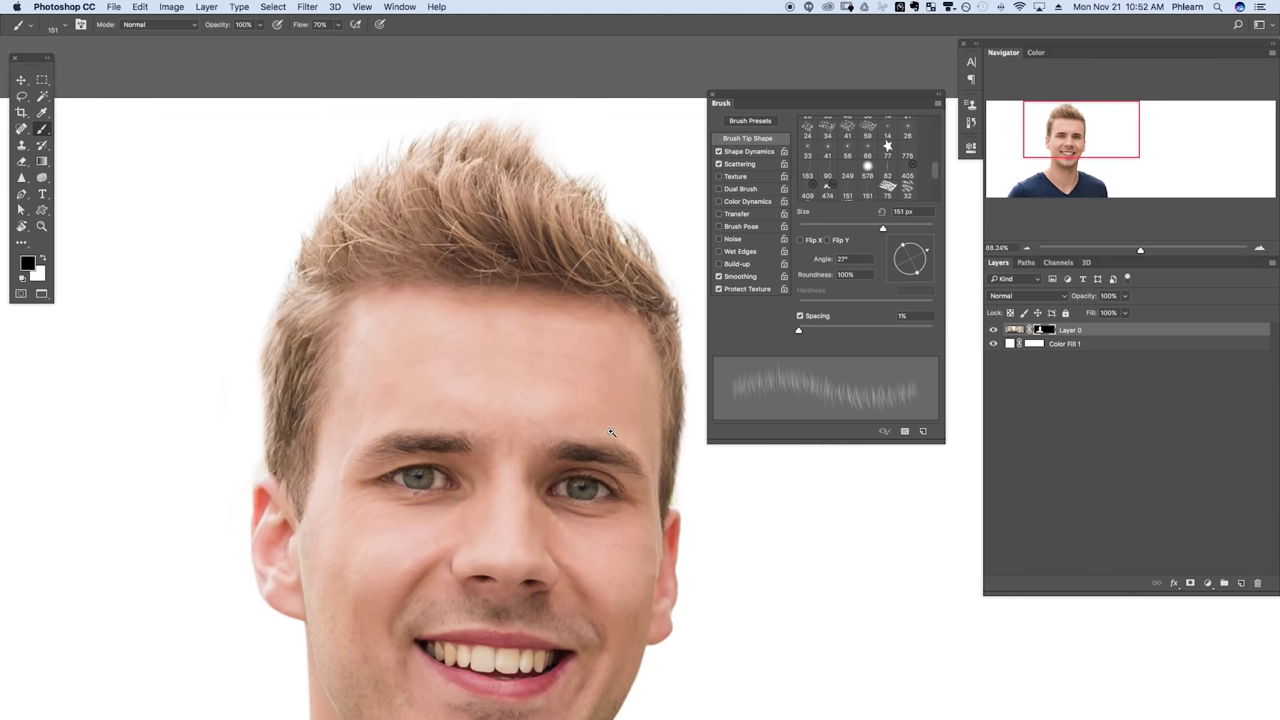